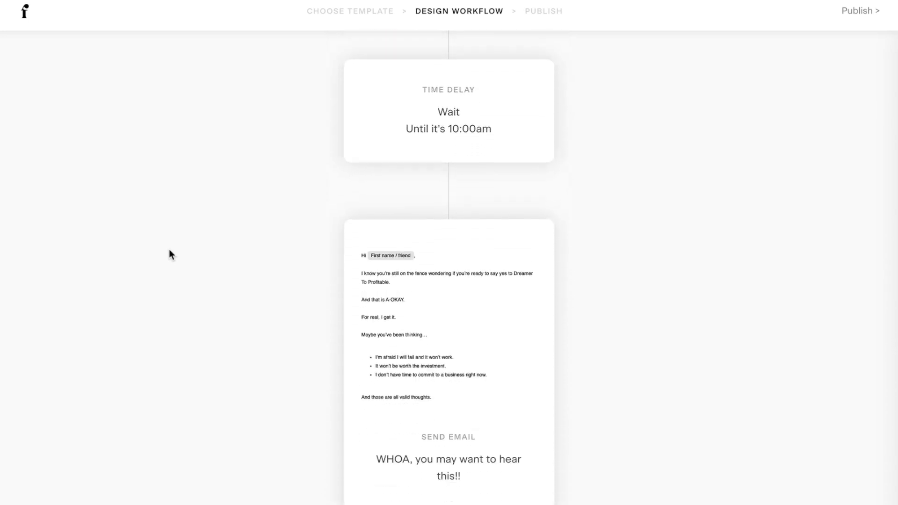
Review the Biz budget funnel workflow from its trigger through its emails and time delays.
{"action": "scroll", "coordinate": [169, 252], "scroll_direction": "down", "scroll_amount": 5}
{"action": "scroll", "coordinate": [169, 250], "scroll_direction": "down", "scroll_amount": 12}
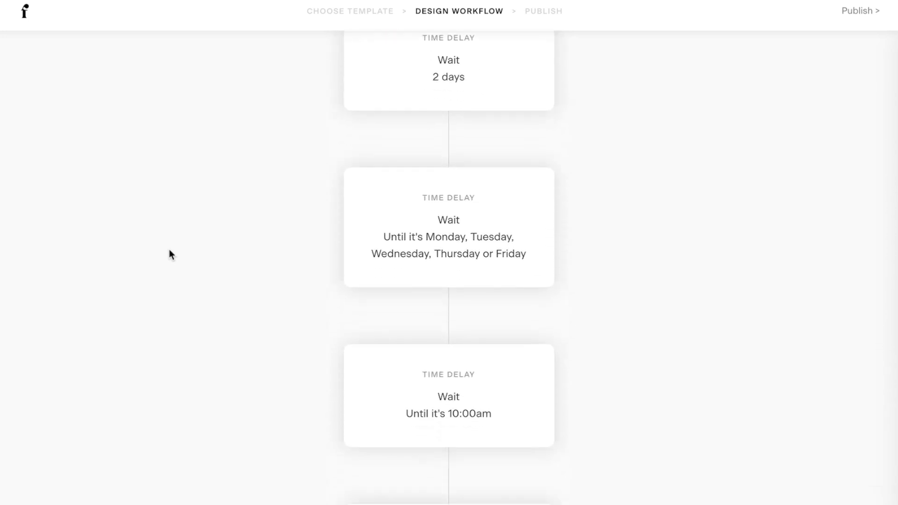
{"action": "scroll", "coordinate": [169, 253], "scroll_direction": "down", "scroll_amount": 9}
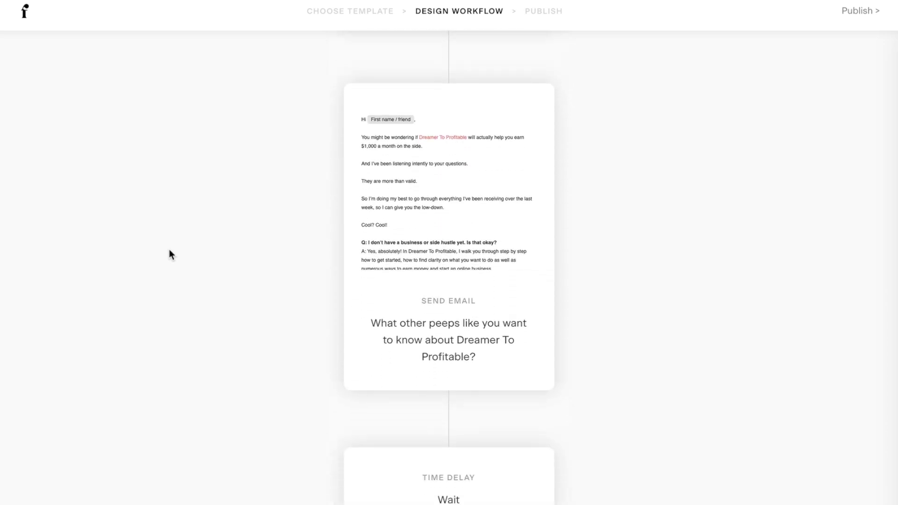
{"action": "scroll", "coordinate": [169, 254], "scroll_direction": "down", "scroll_amount": 7}
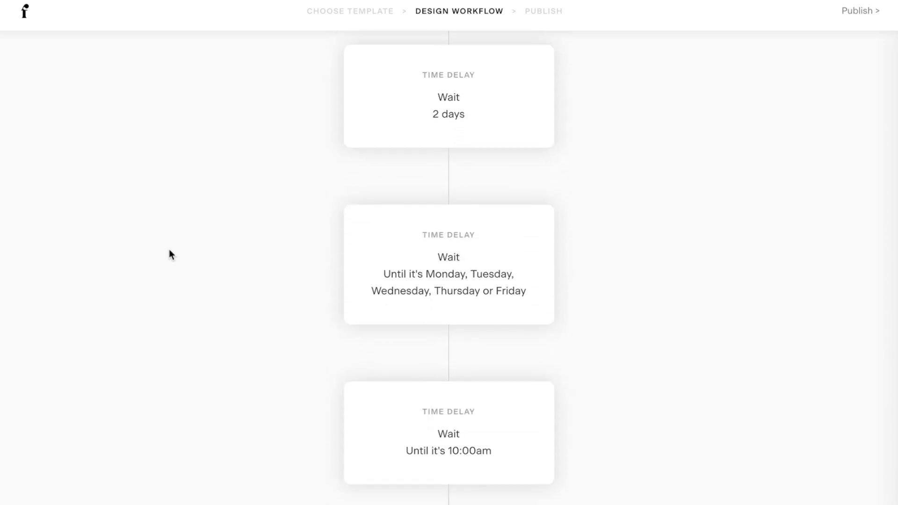
{"action": "scroll", "coordinate": [169, 252], "scroll_direction": "down", "scroll_amount": 5}
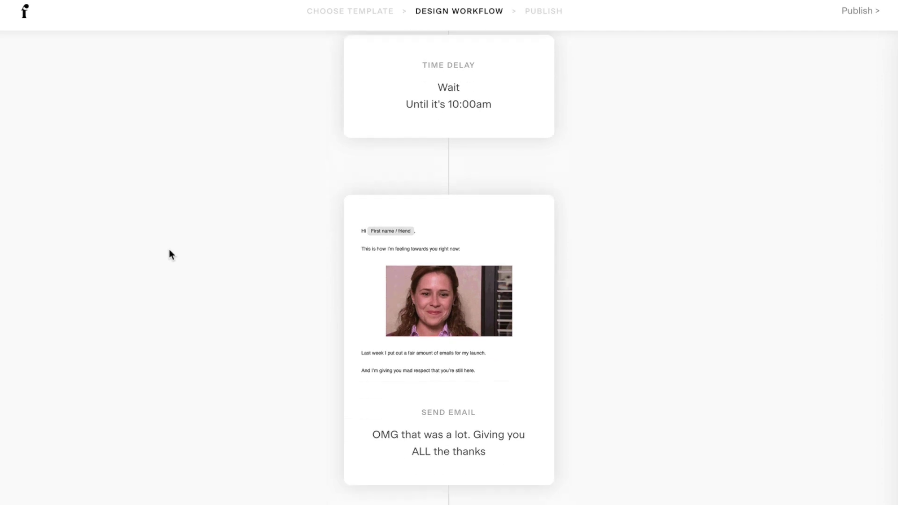
{"action": "scroll", "coordinate": [169, 249], "scroll_direction": "down", "scroll_amount": 20}
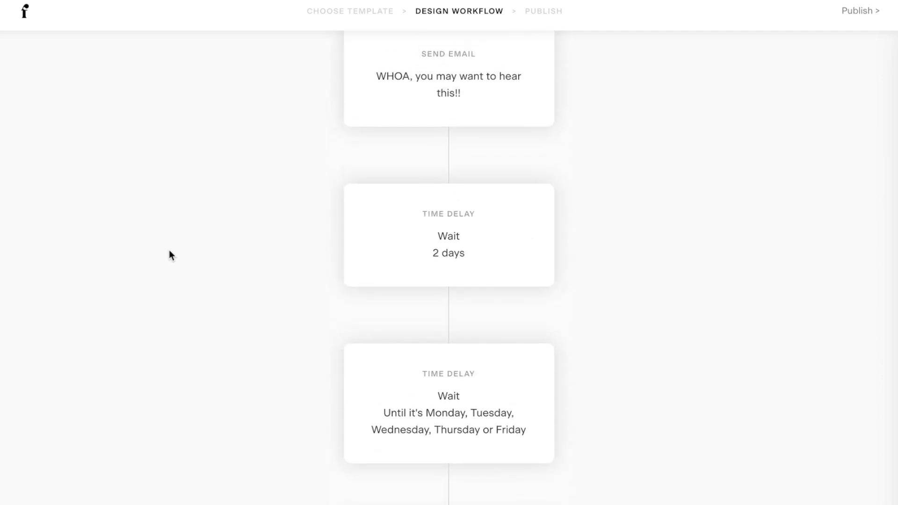
{"action": "scroll", "coordinate": [170, 255], "scroll_direction": "up", "scroll_amount": 20}
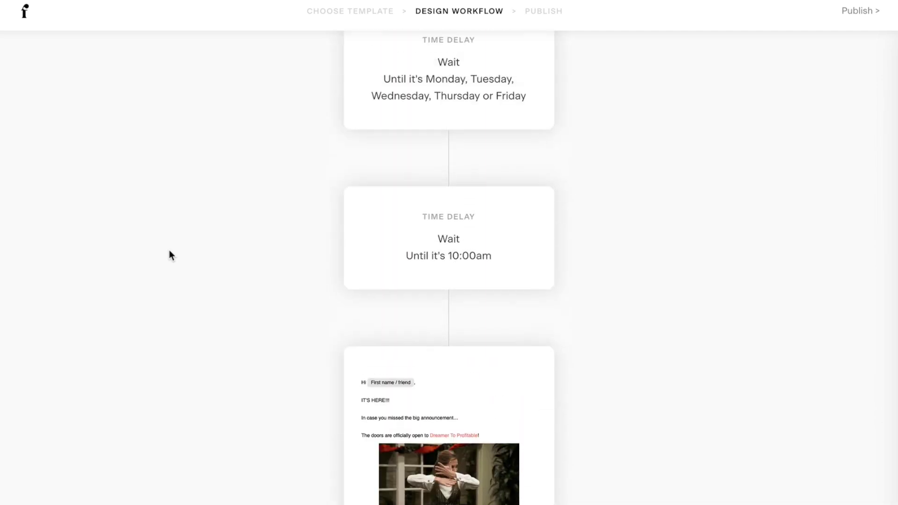
{"action": "scroll", "coordinate": [169, 251], "scroll_direction": "up", "scroll_amount": 14}
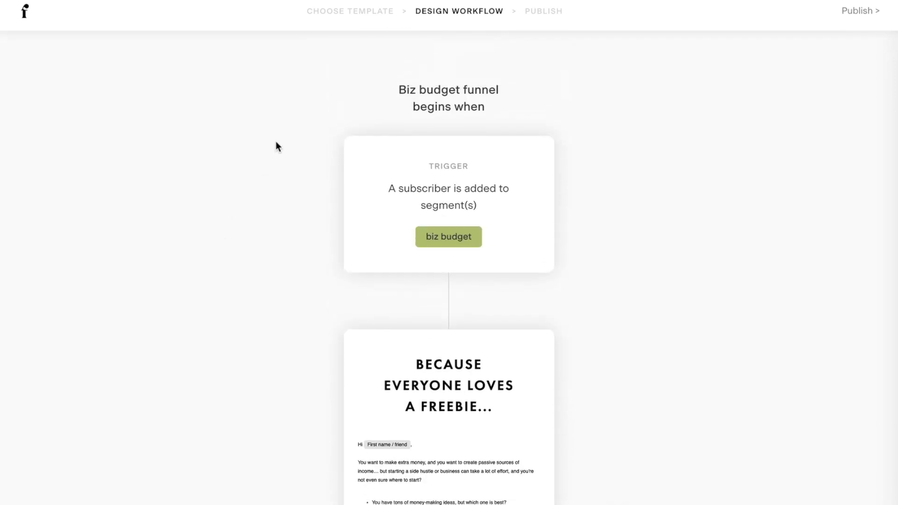
{"action": "scroll", "coordinate": [276, 141], "scroll_direction": "down", "scroll_amount": 1}
{"action": "scroll", "coordinate": [276, 142], "scroll_direction": "up", "scroll_amount": 1}
{"action": "scroll", "coordinate": [275, 141], "scroll_direction": "down", "scroll_amount": 2}
{"action": "scroll", "coordinate": [276, 141], "scroll_direction": "up", "scroll_amount": 2}
{"action": "scroll", "coordinate": [276, 142], "scroll_direction": "down", "scroll_amount": 5}
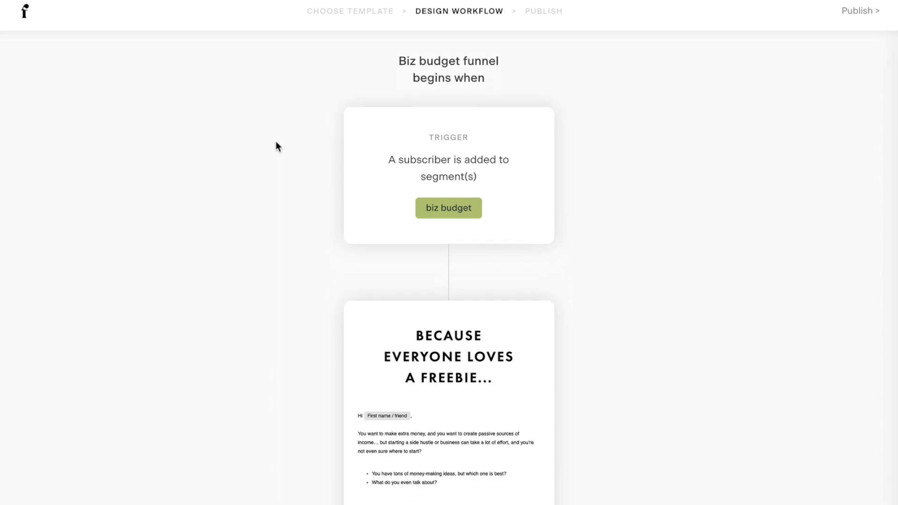
{"action": "scroll", "coordinate": [276, 142], "scroll_direction": "up", "scroll_amount": 5}
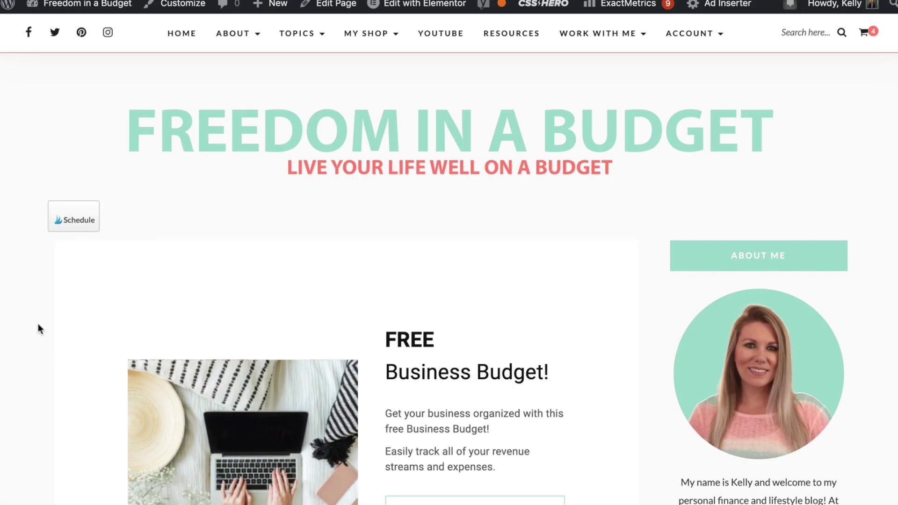
Switch to the blog's free Business Budget landing page and examine its sign-up form.
{"action": "scroll", "coordinate": [38, 323], "scroll_direction": "down", "scroll_amount": 4}
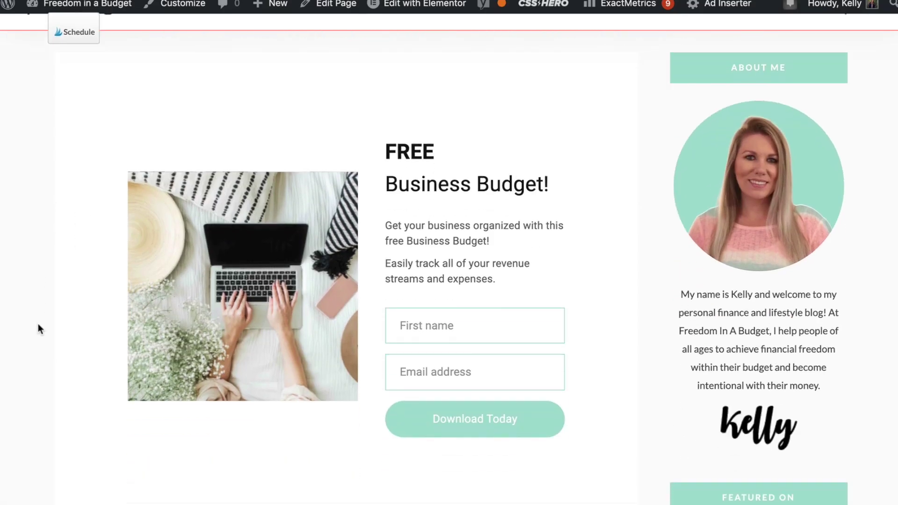
{"action": "scroll", "coordinate": [38, 323], "scroll_direction": "up", "scroll_amount": 3}
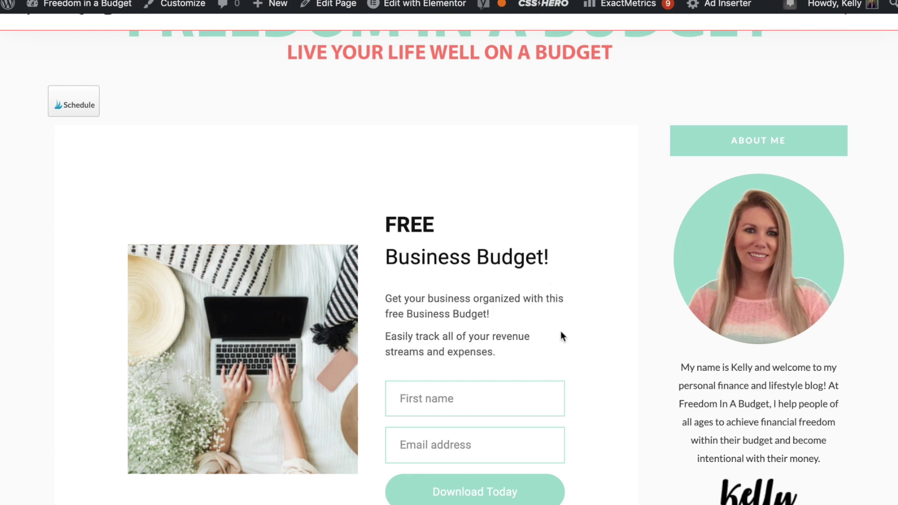
{"action": "scroll", "coordinate": [613, 192], "scroll_direction": "up", "scroll_amount": 3}
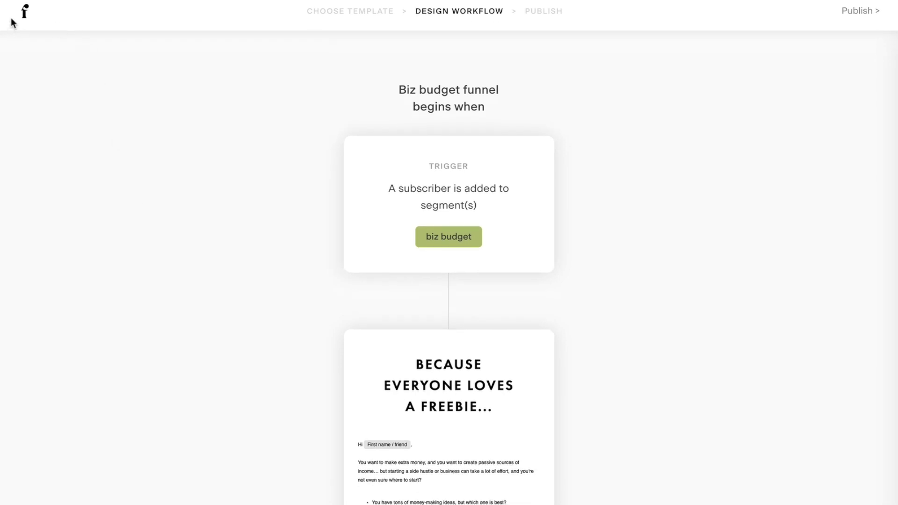
Leave the Biz budget funnel, start a new workflow and look through the available sequence templates.
{"action": "left_click", "coordinate": [24, 12]}
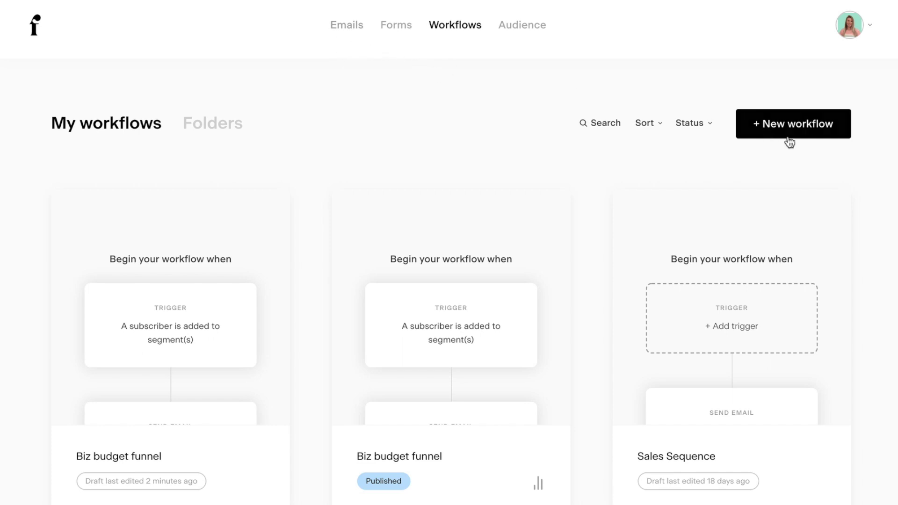
{"action": "left_click", "coordinate": [811, 128]}
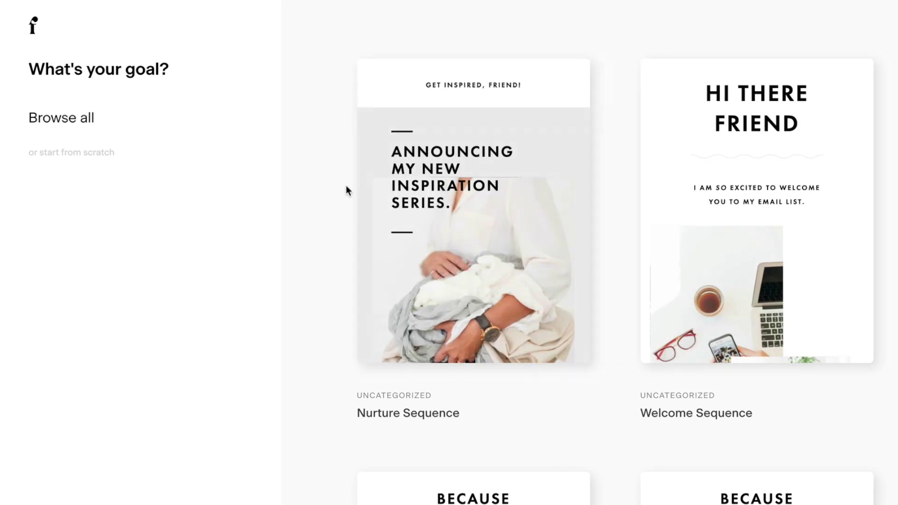
{"action": "scroll", "coordinate": [346, 187], "scroll_direction": "down", "scroll_amount": 7}
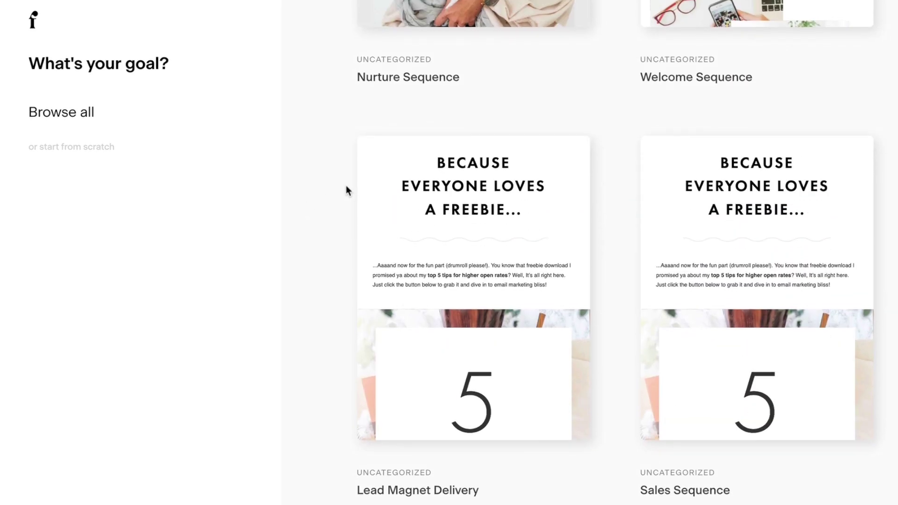
{"action": "scroll", "coordinate": [593, 238], "scroll_direction": "up", "scroll_amount": 3}
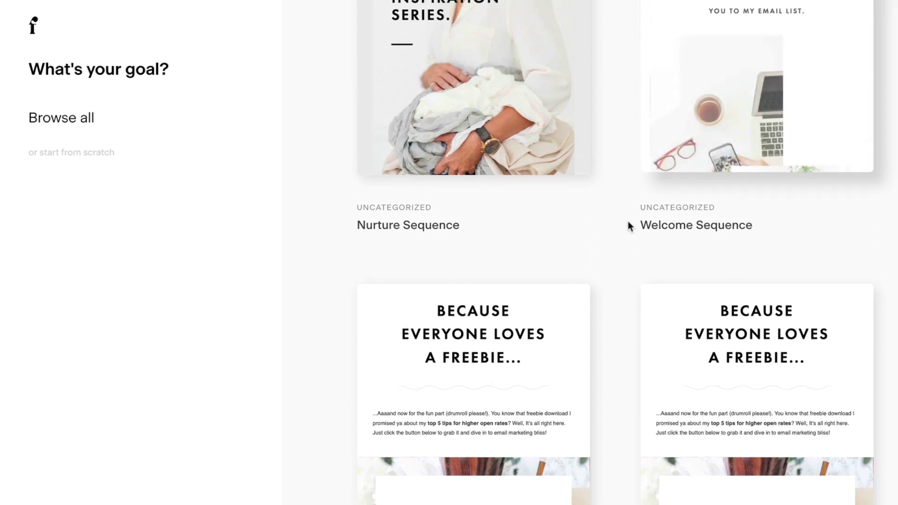
{"action": "scroll", "coordinate": [628, 222], "scroll_direction": "up", "scroll_amount": 3}
{"action": "scroll", "coordinate": [628, 222], "scroll_direction": "down", "scroll_amount": 6}
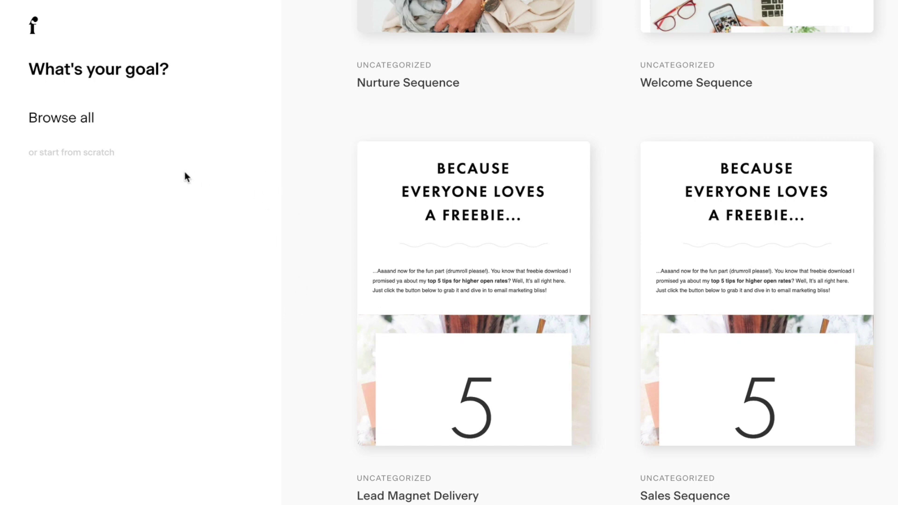
Create the workflow from scratch and name it Test Funnel.
{"action": "left_click", "coordinate": [90, 161]}
{"action": "left_click", "coordinate": [447, 273]}
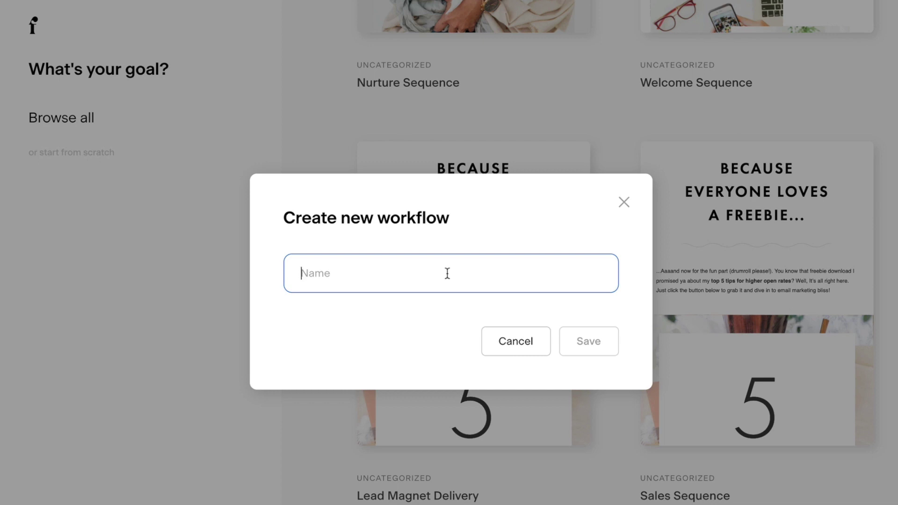
{"action": "type", "text": "Test"}
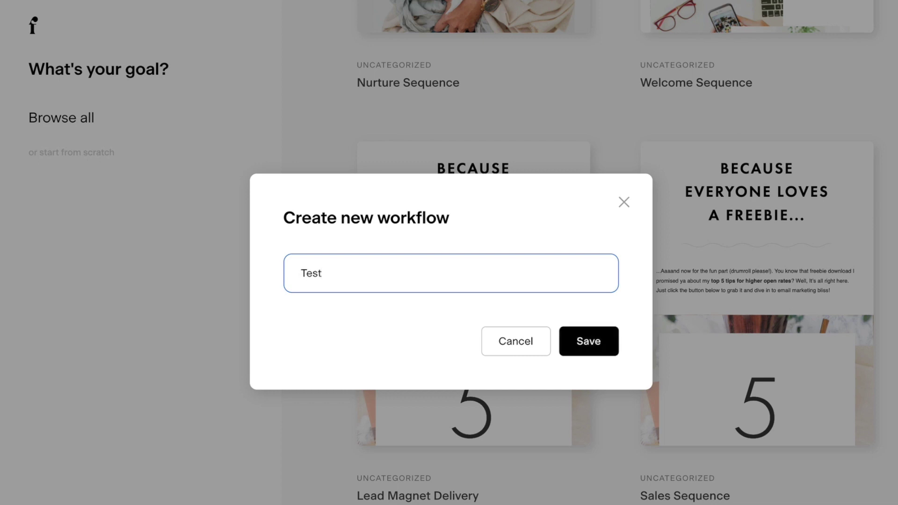
{"action": "type", "text": " Funnel"}
{"action": "left_click", "coordinate": [590, 352]}
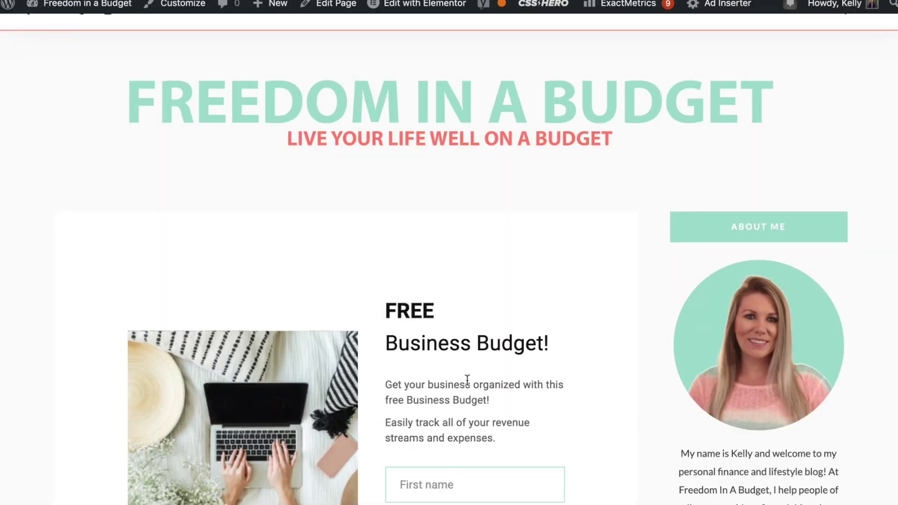
Set Test Funnel's trigger to "A subscriber is added to segment(s)" and create a new segment named Test for it.
{"action": "scroll", "coordinate": [467, 380], "scroll_direction": "down", "scroll_amount": 3}
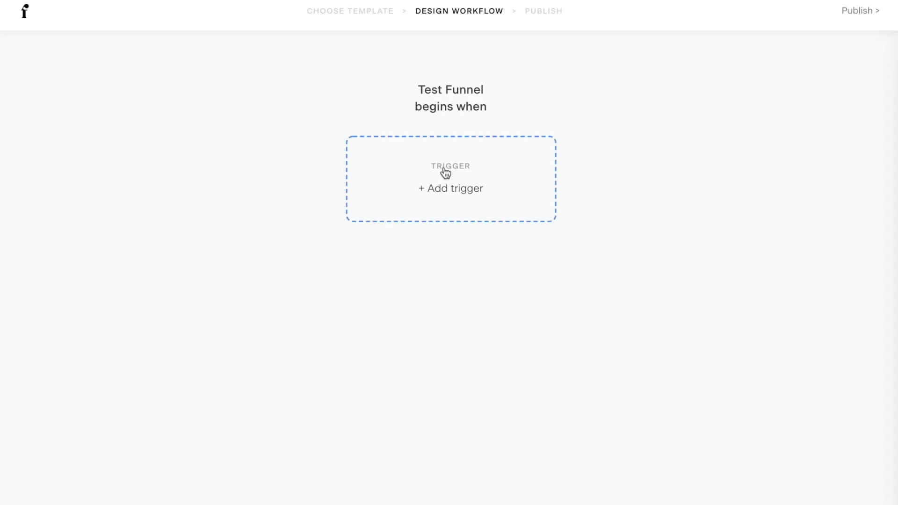
{"action": "left_click", "coordinate": [445, 174]}
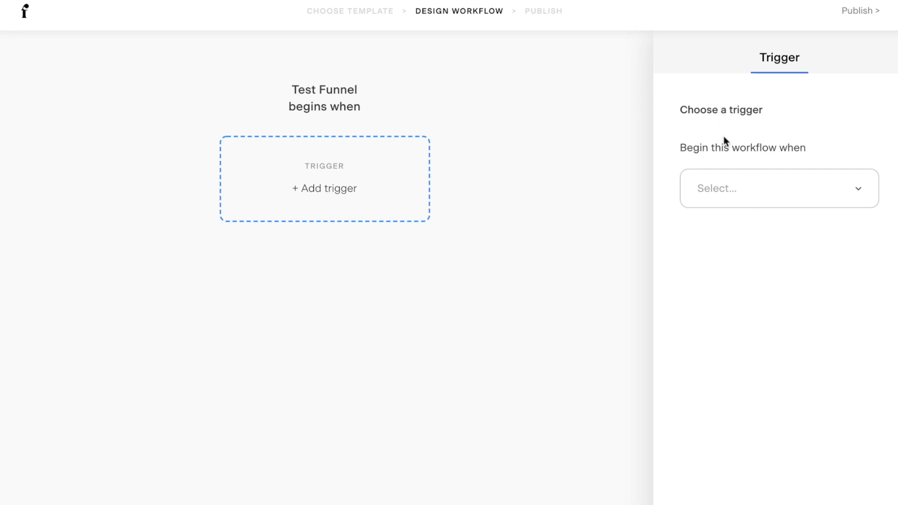
{"action": "left_click", "coordinate": [730, 195]}
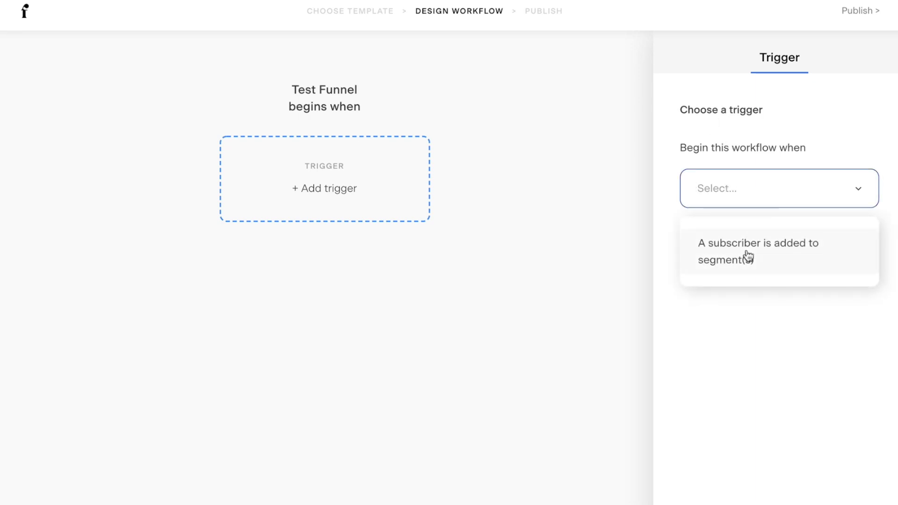
{"action": "left_click", "coordinate": [747, 269]}
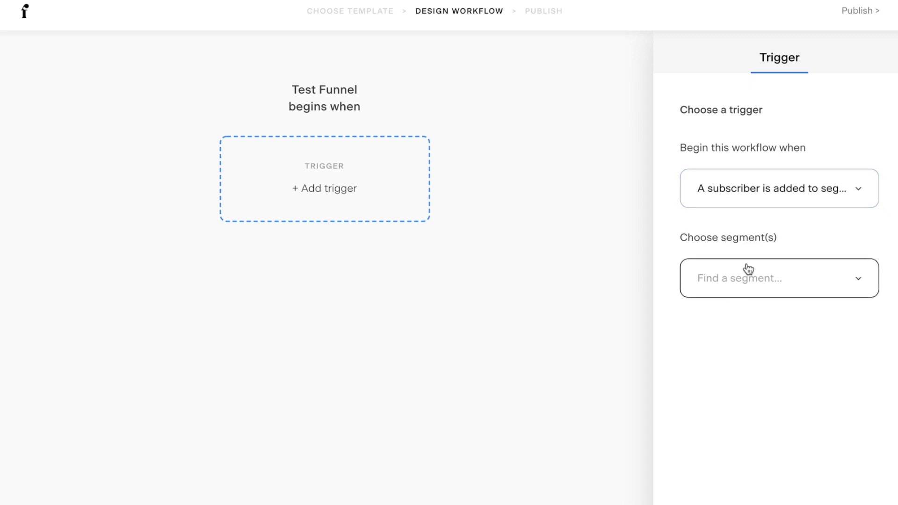
{"action": "left_click", "coordinate": [747, 282]}
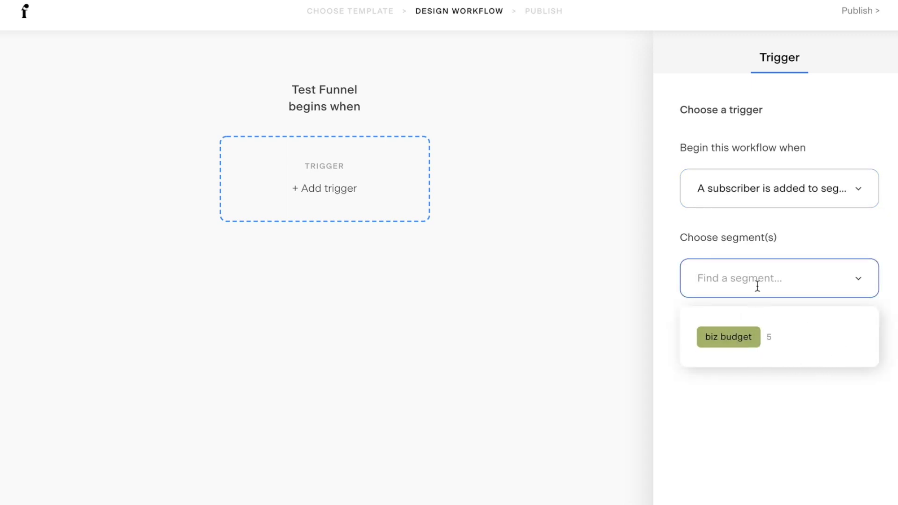
{"action": "type", "text": "Test"}
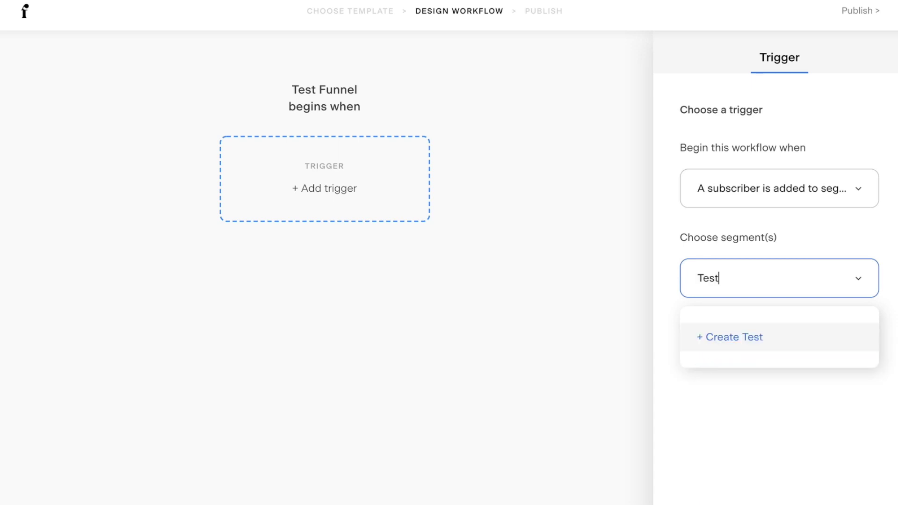
{"action": "left_click", "coordinate": [728, 342]}
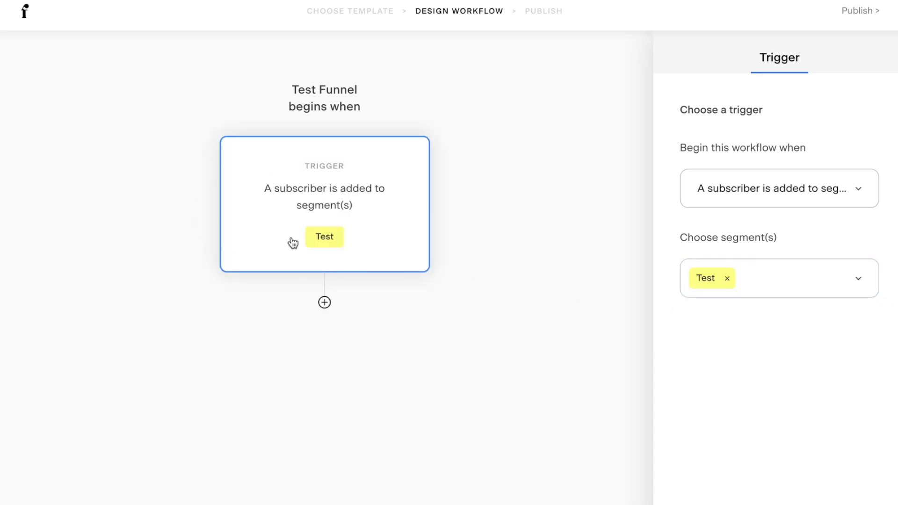
Add a Send email step after the trigger and start creating a new email for it.
{"action": "scroll", "coordinate": [513, 222], "scroll_direction": "down", "scroll_amount": 1}
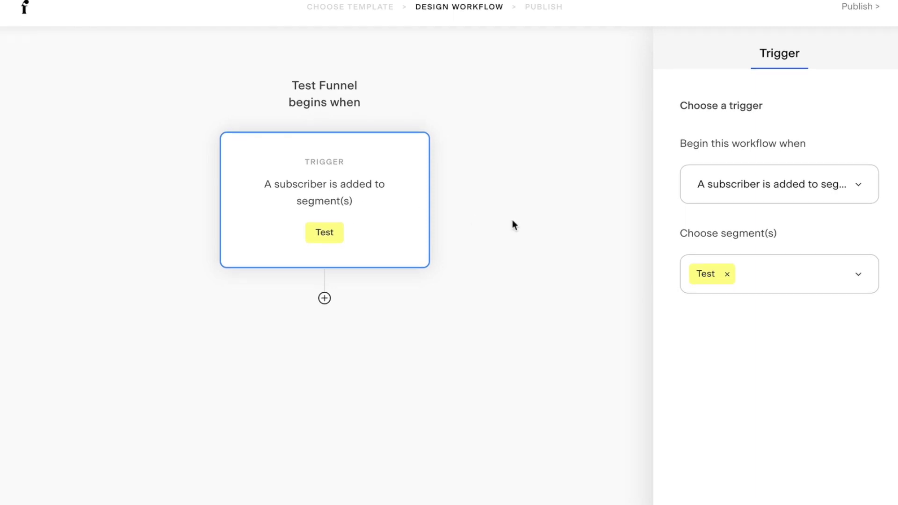
{"action": "left_click", "coordinate": [325, 302]}
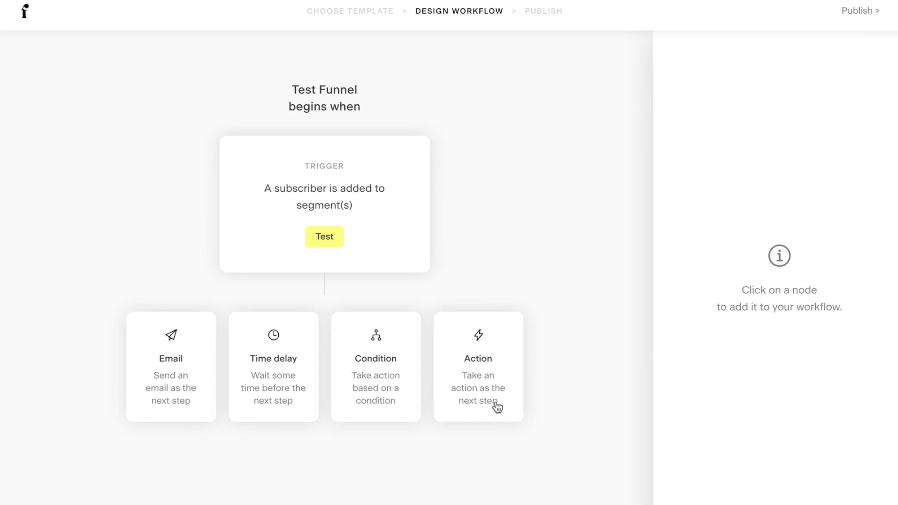
{"action": "left_click", "coordinate": [165, 384]}
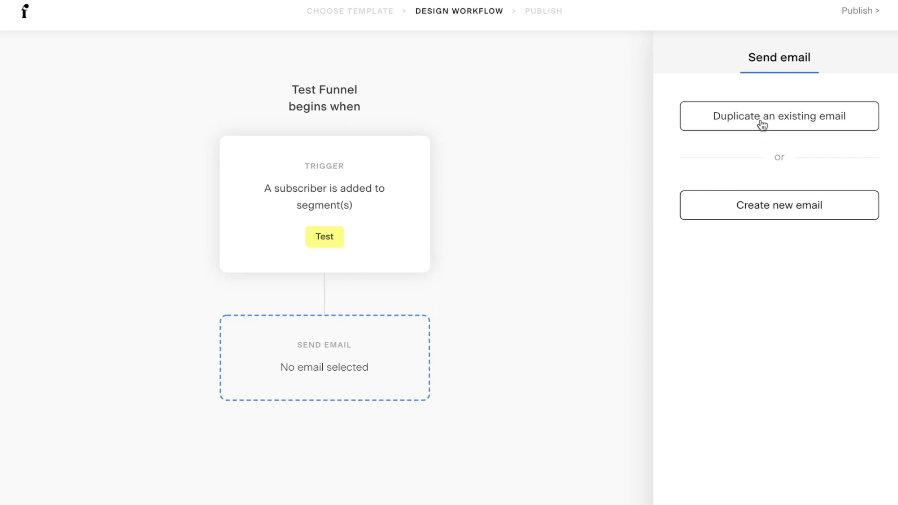
{"action": "left_click", "coordinate": [778, 203]}
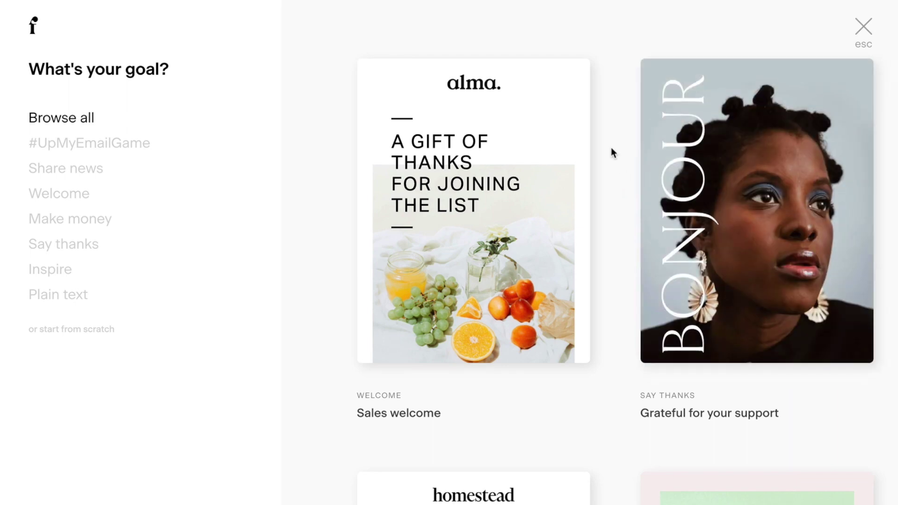
Browse the email templates, preview "Share your news" and start customizing it for the new email.
{"action": "scroll", "coordinate": [612, 151], "scroll_direction": "down", "scroll_amount": 4}
{"action": "scroll", "coordinate": [611, 151], "scroll_direction": "down", "scroll_amount": 13}
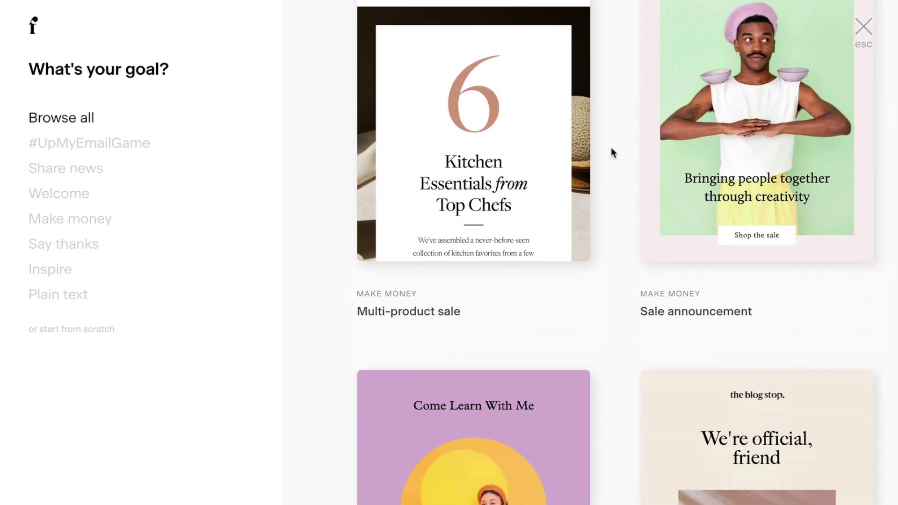
{"action": "scroll", "coordinate": [611, 150], "scroll_direction": "down", "scroll_amount": 14}
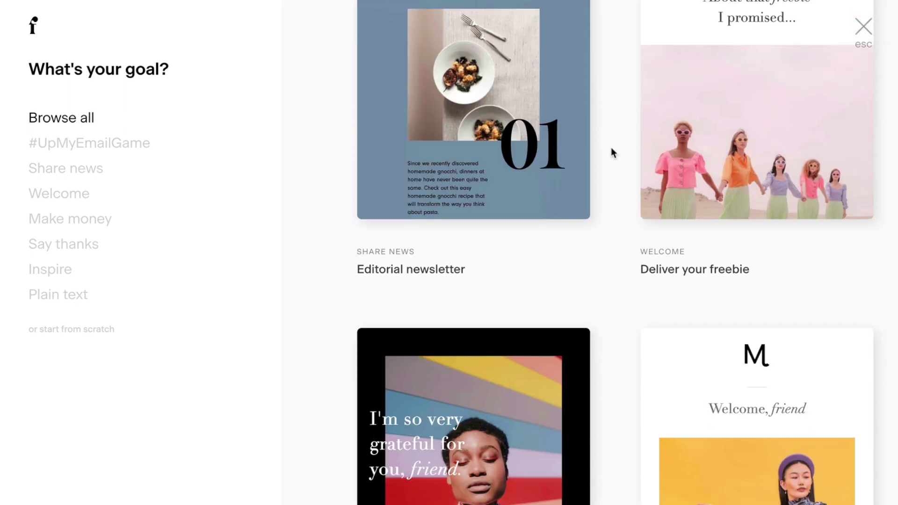
{"action": "scroll", "coordinate": [611, 149], "scroll_direction": "down", "scroll_amount": 12}
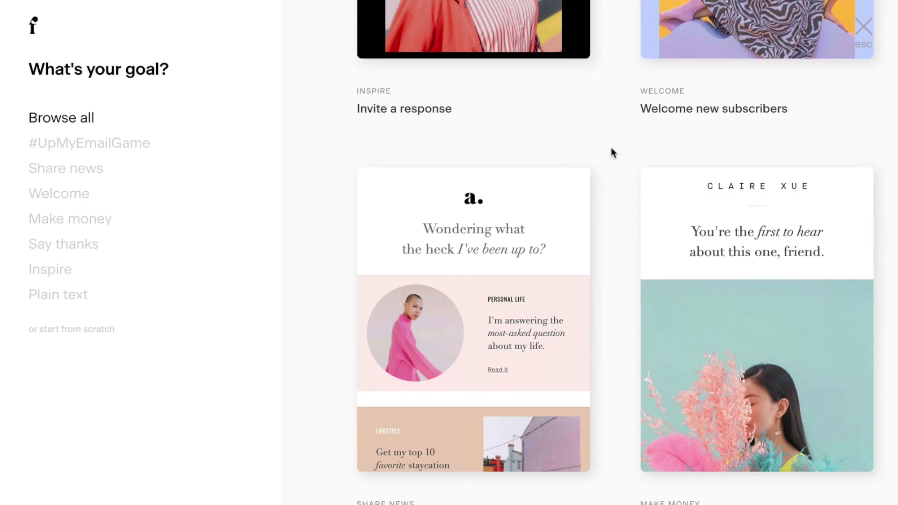
{"action": "scroll", "coordinate": [611, 151], "scroll_direction": "down", "scroll_amount": 4}
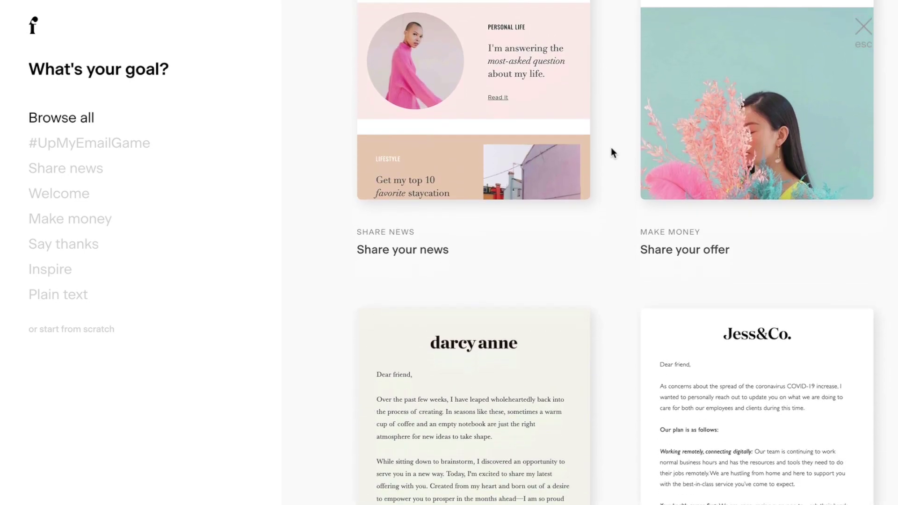
{"action": "scroll", "coordinate": [611, 150], "scroll_direction": "up", "scroll_amount": 2}
{"action": "left_click", "coordinate": [487, 174]}
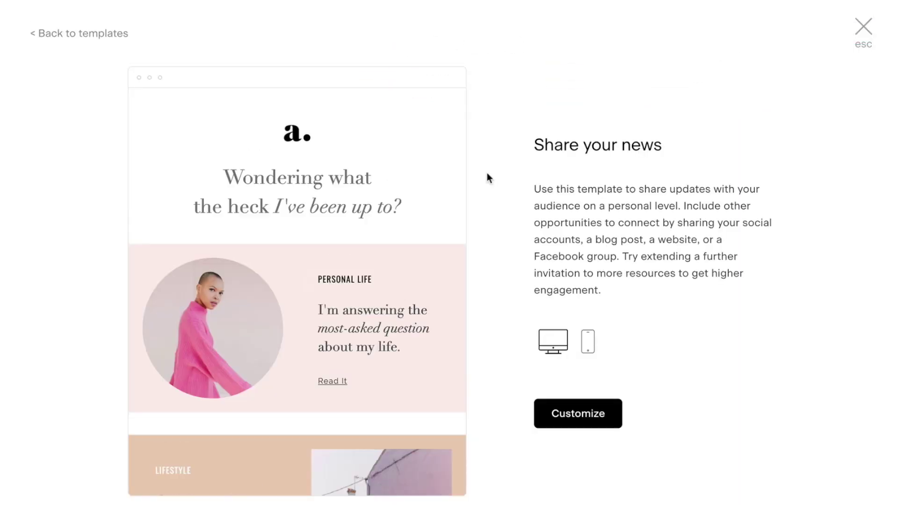
{"action": "scroll", "coordinate": [351, 206], "scroll_direction": "down", "scroll_amount": 1}
{"action": "scroll", "coordinate": [369, 341], "scroll_direction": "down", "scroll_amount": 14}
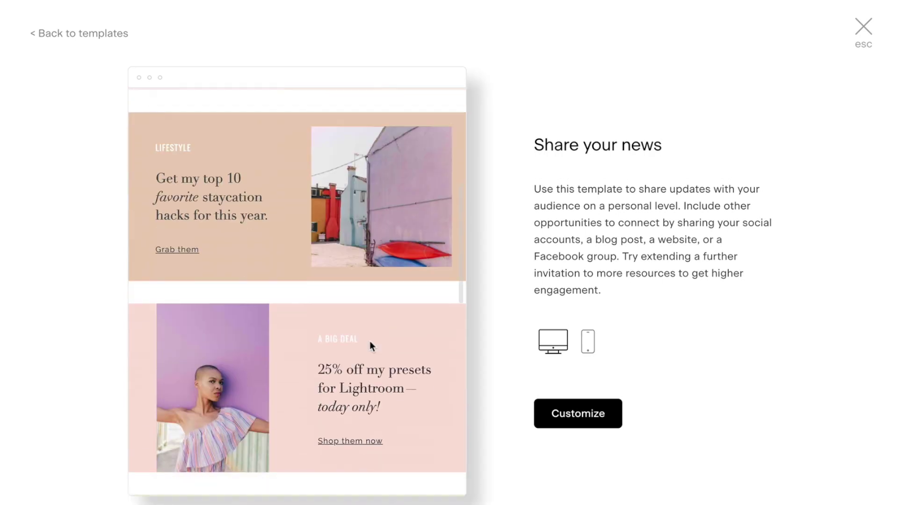
{"action": "scroll", "coordinate": [370, 341], "scroll_direction": "down", "scroll_amount": 1}
{"action": "left_click", "coordinate": [567, 421]}
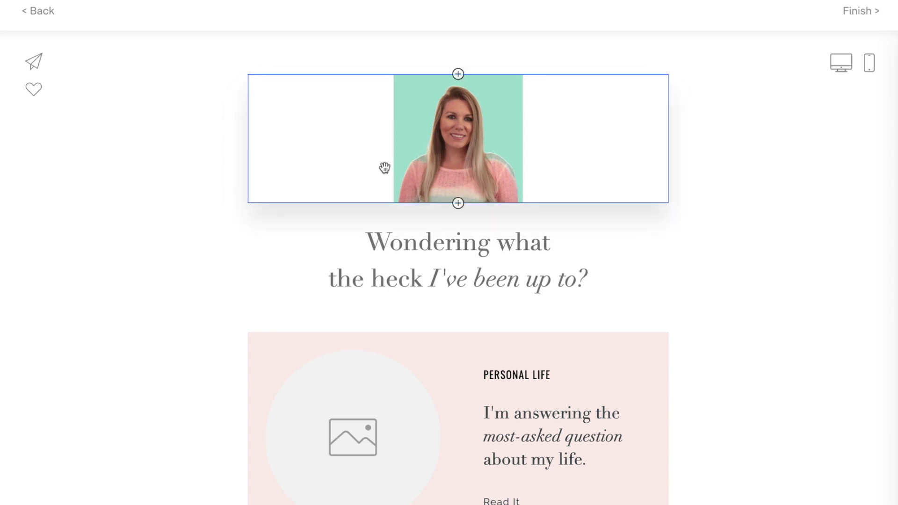
Replace the "Get my top 10 favorite staycation hacks" text in the Lifestyle block with "Hi friend!".
{"action": "scroll", "coordinate": [186, 141], "scroll_direction": "down", "scroll_amount": 5}
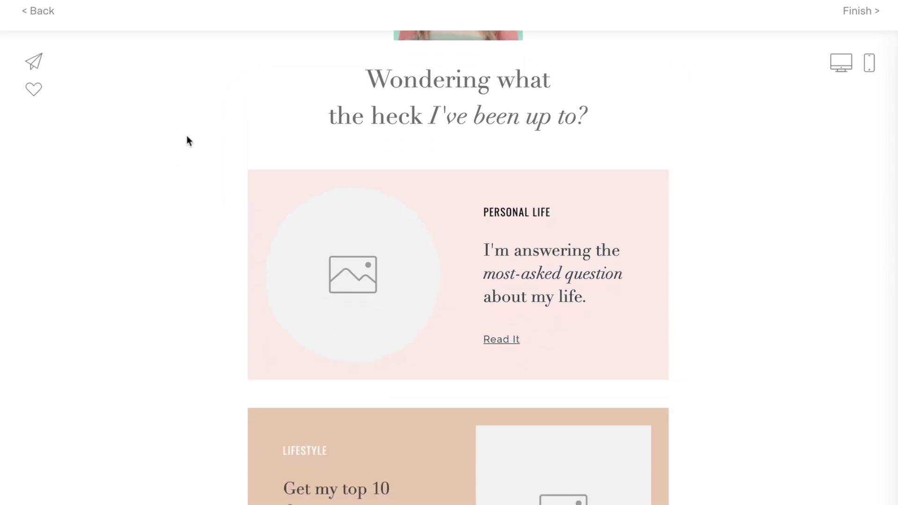
{"action": "scroll", "coordinate": [187, 141], "scroll_direction": "down", "scroll_amount": 5}
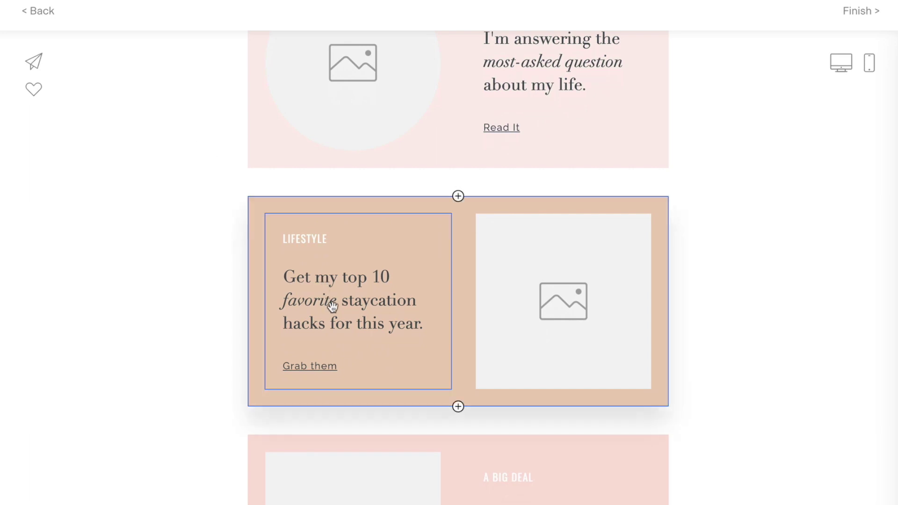
{"action": "left_click", "coordinate": [388, 320]}
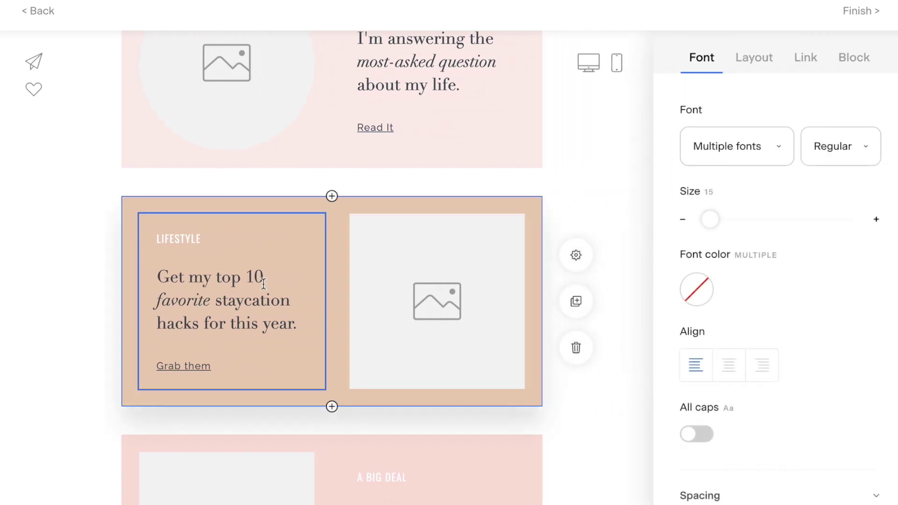
{"action": "left_click", "coordinate": [264, 280]}
{"action": "left_click", "coordinate": [312, 325]}
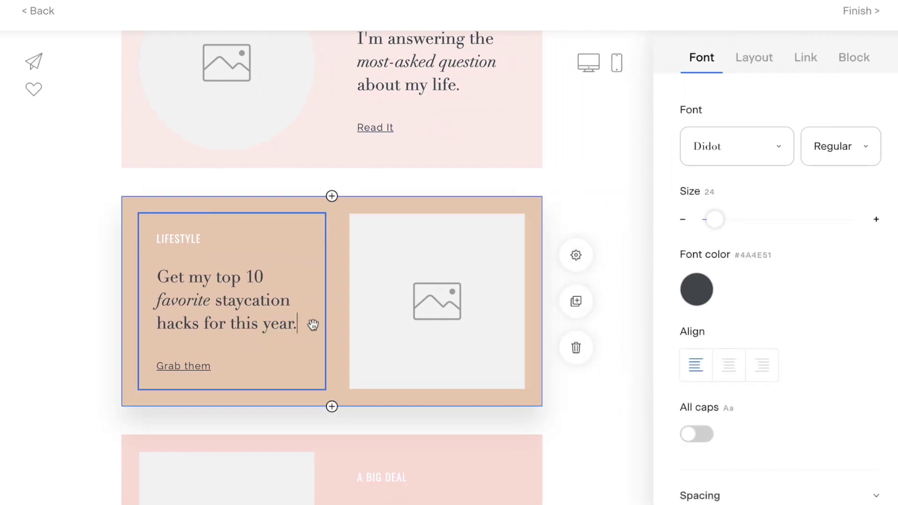
{"action": "left_click_drag", "start_coordinate": [300, 328], "coordinate": [154, 274]}
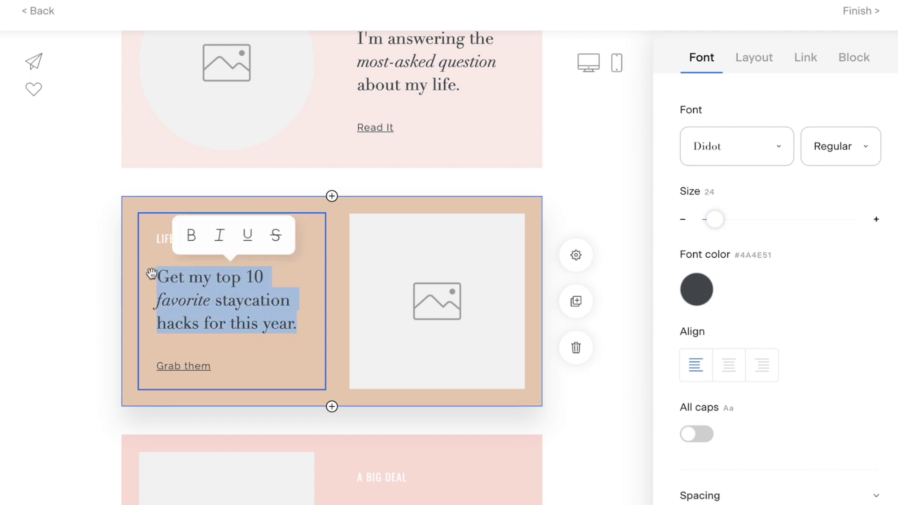
{"action": "type", "text": "Hi friend!"}
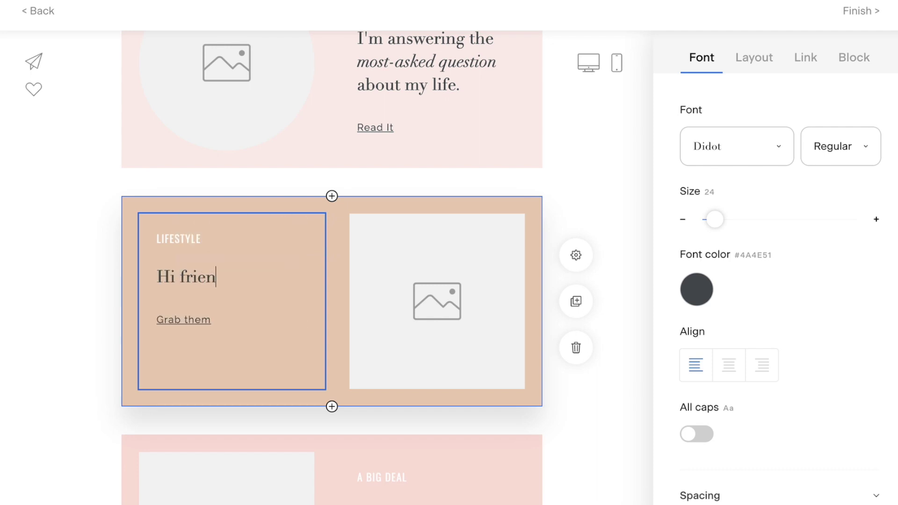
{"action": "left_click", "coordinate": [70, 310]}
Look through the rest of the email and insert a text block between the Personal Life and Lifestyle blocks.
{"action": "scroll", "coordinate": [70, 310], "scroll_direction": "down", "scroll_amount": 4}
{"action": "scroll", "coordinate": [429, 136], "scroll_direction": "down", "scroll_amount": 10}
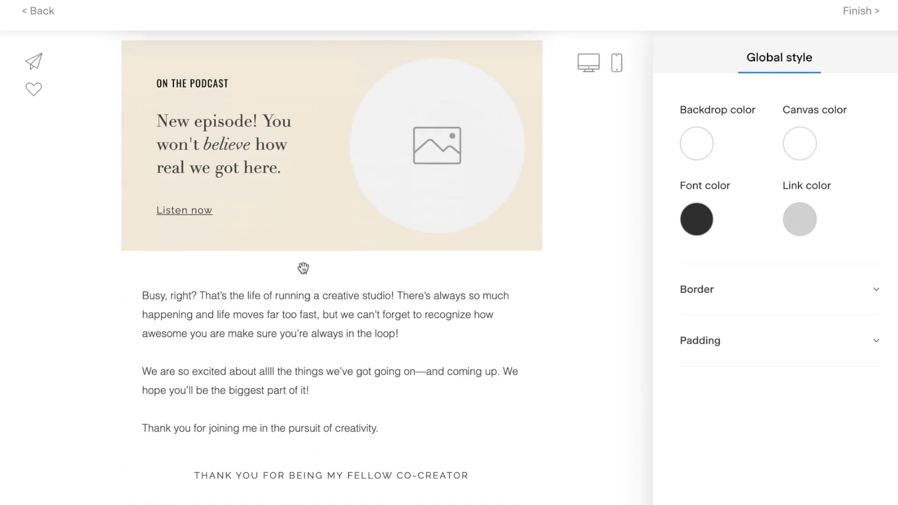
{"action": "scroll", "coordinate": [374, 202], "scroll_direction": "down", "scroll_amount": 5}
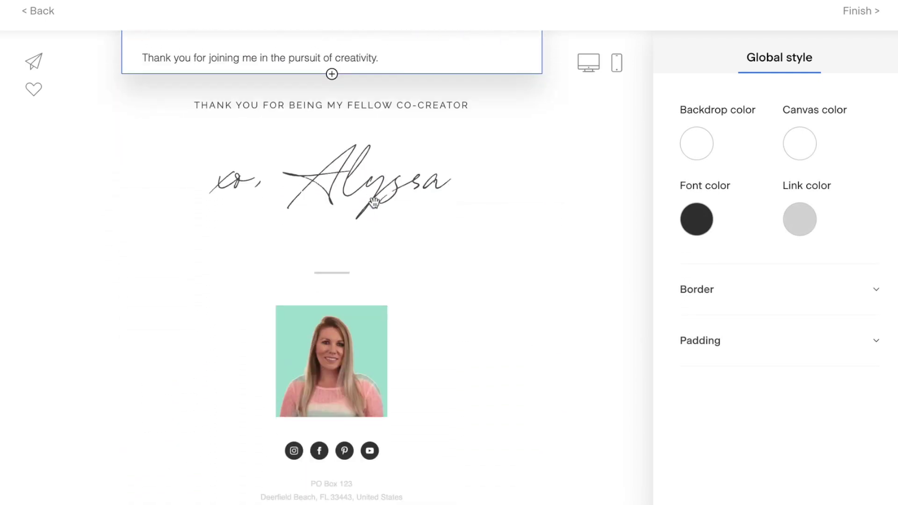
{"action": "scroll", "coordinate": [439, 313], "scroll_direction": "up", "scroll_amount": 15}
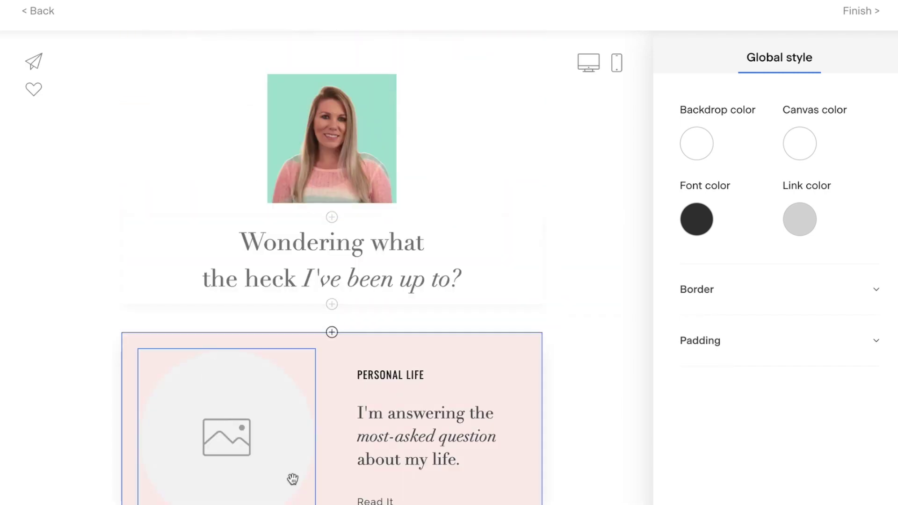
{"action": "scroll", "coordinate": [371, 301], "scroll_direction": "down", "scroll_amount": 6}
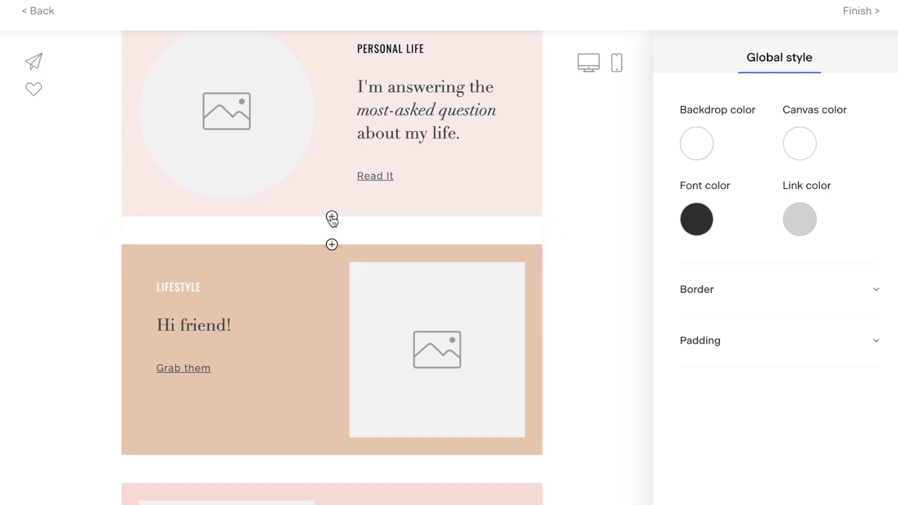
{"action": "left_click", "coordinate": [332, 217]}
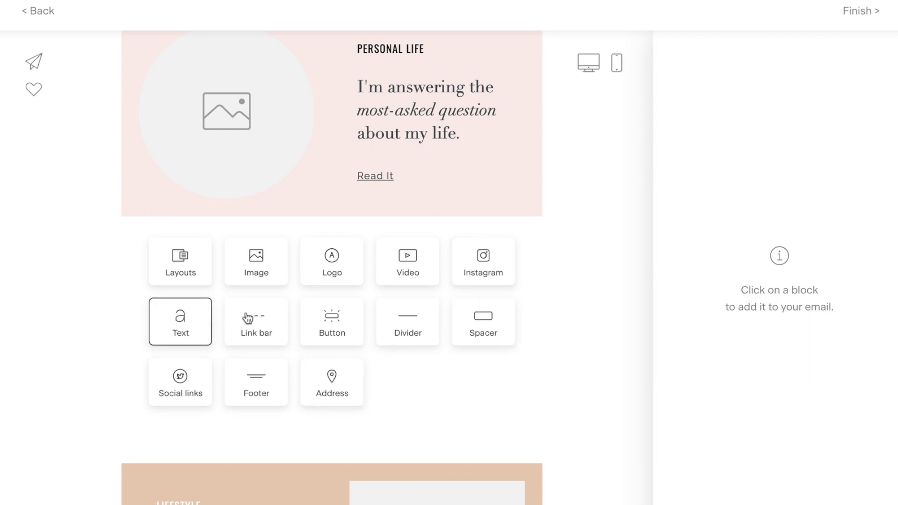
{"action": "left_click", "coordinate": [173, 322]}
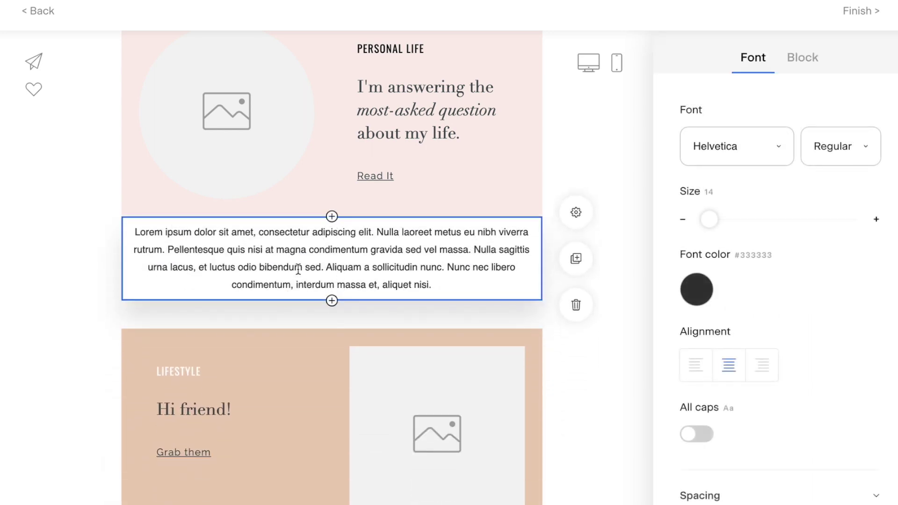
Try the saved mint green as the new text block's font color, and set it to the saved coral red instead.
{"action": "left_click", "coordinate": [697, 288]}
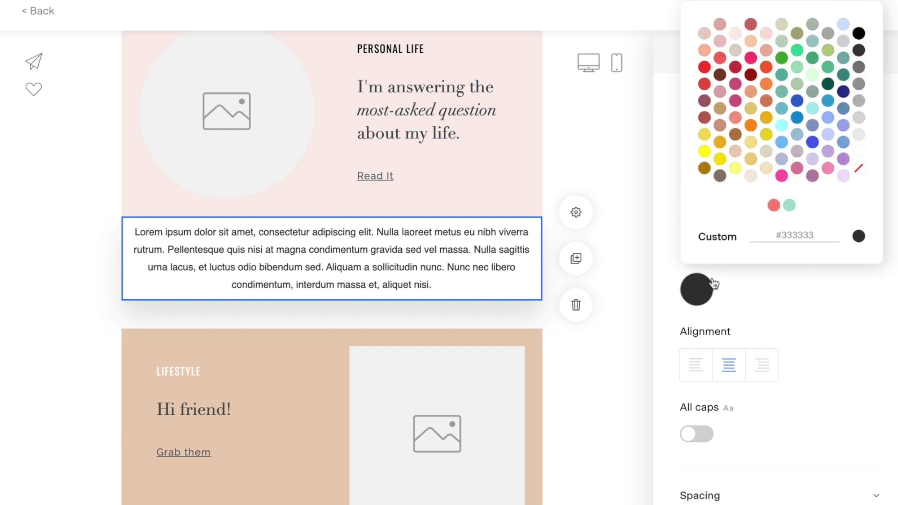
{"action": "left_click", "coordinate": [790, 206]}
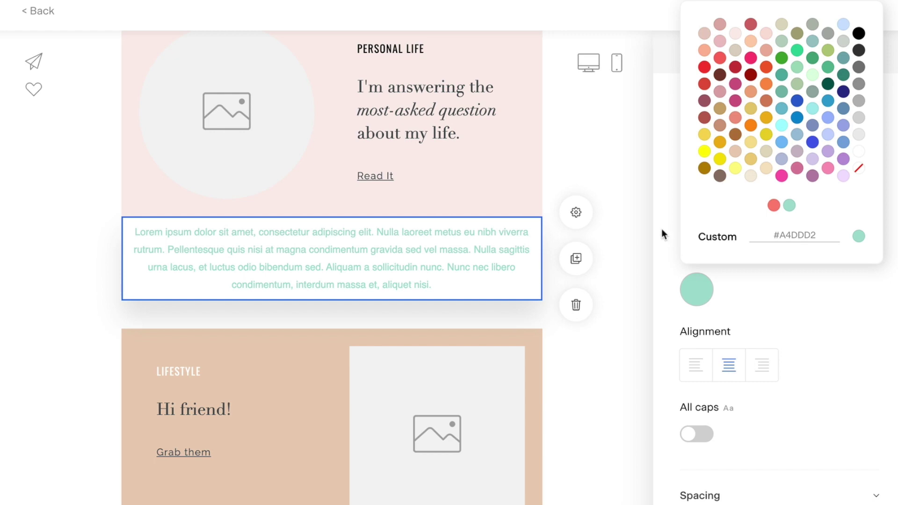
{"action": "left_click", "coordinate": [774, 206]}
{"action": "left_click", "coordinate": [642, 370]}
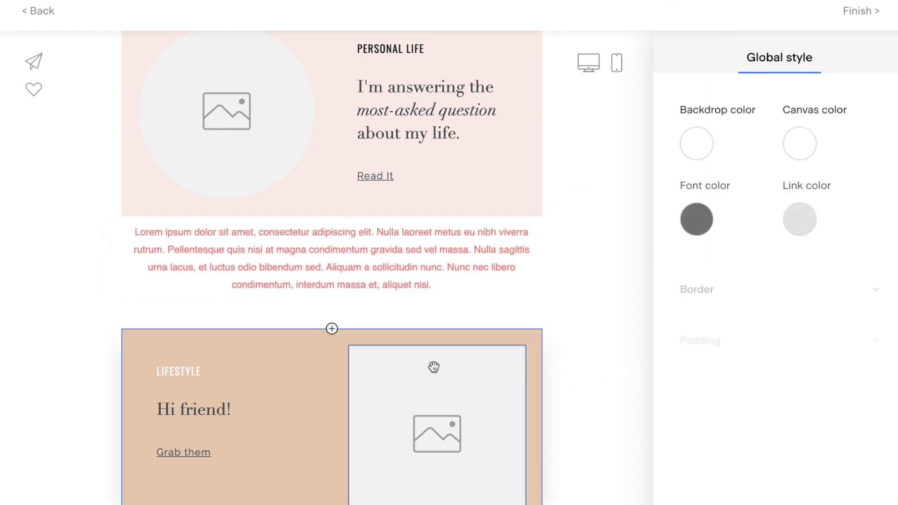
Review the whole email design and finish editing it to return to the workflow.
{"action": "scroll", "coordinate": [433, 367], "scroll_direction": "down", "scroll_amount": 10}
{"action": "scroll", "coordinate": [431, 366], "scroll_direction": "up", "scroll_amount": 15}
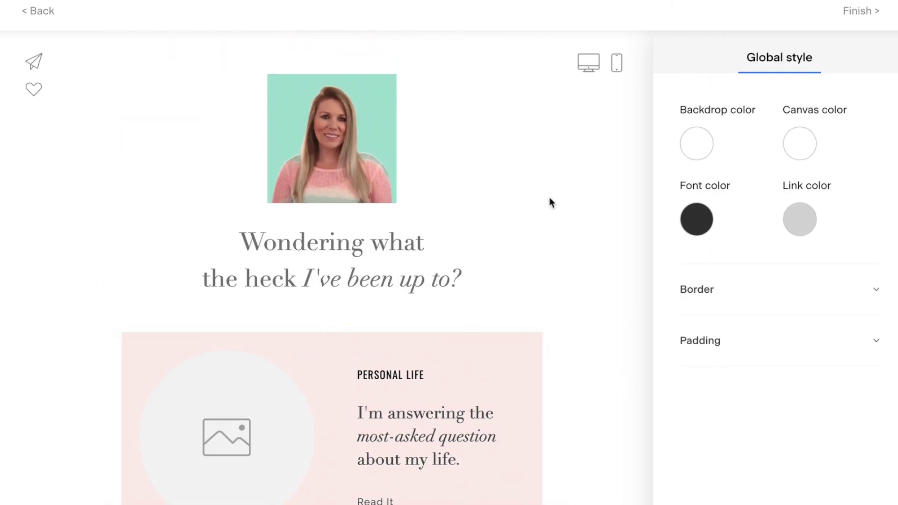
{"action": "scroll", "coordinate": [549, 197], "scroll_direction": "down", "scroll_amount": 10}
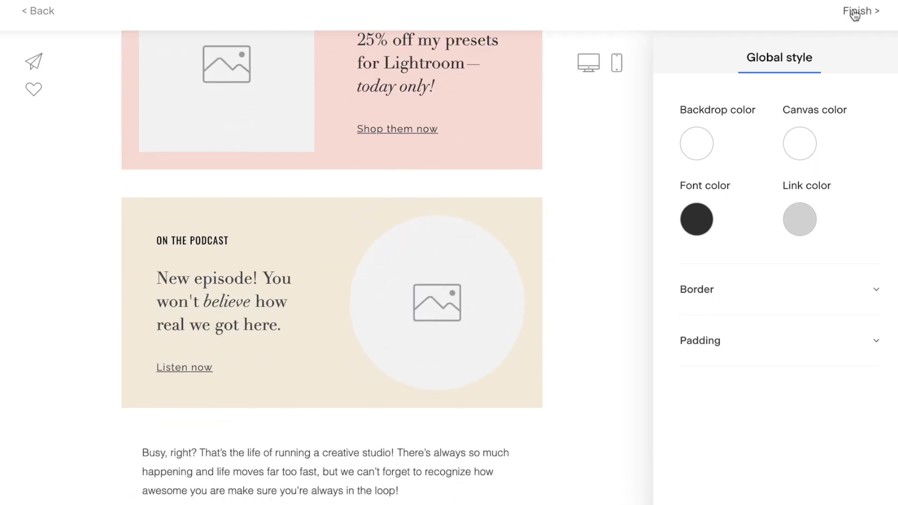
{"action": "left_click", "coordinate": [855, 14]}
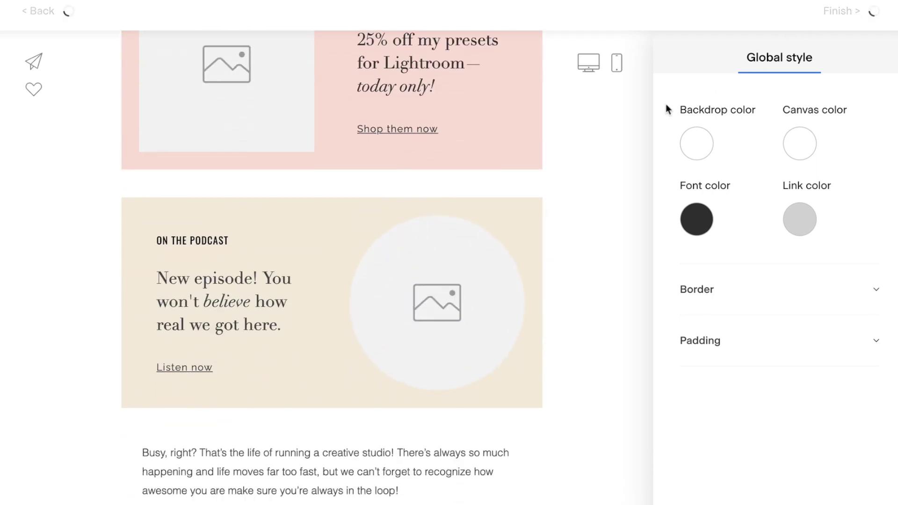
Add a time delay of 1 day after the "Share your news" email in the workflow.
{"action": "scroll", "coordinate": [545, 195], "scroll_direction": "down", "scroll_amount": 3}
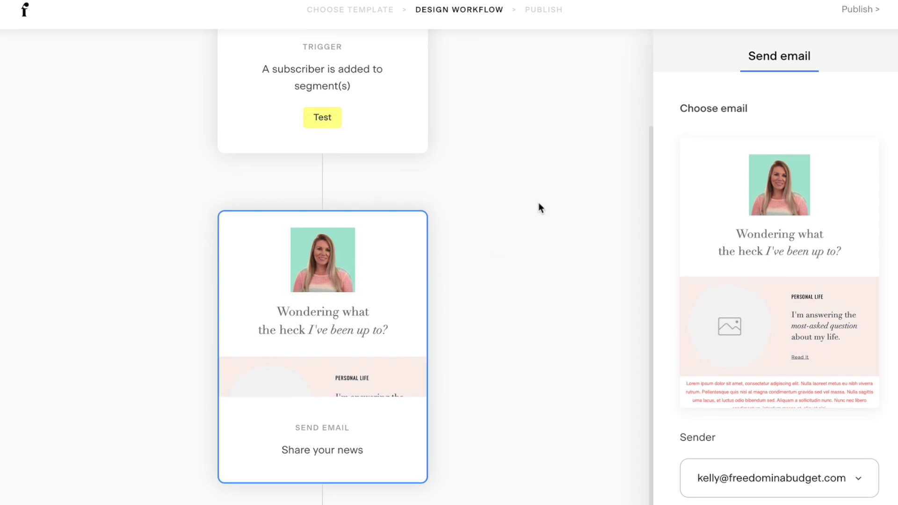
{"action": "left_click", "coordinate": [322, 496]}
{"action": "scroll", "coordinate": [322, 374], "scroll_direction": "down", "scroll_amount": 3}
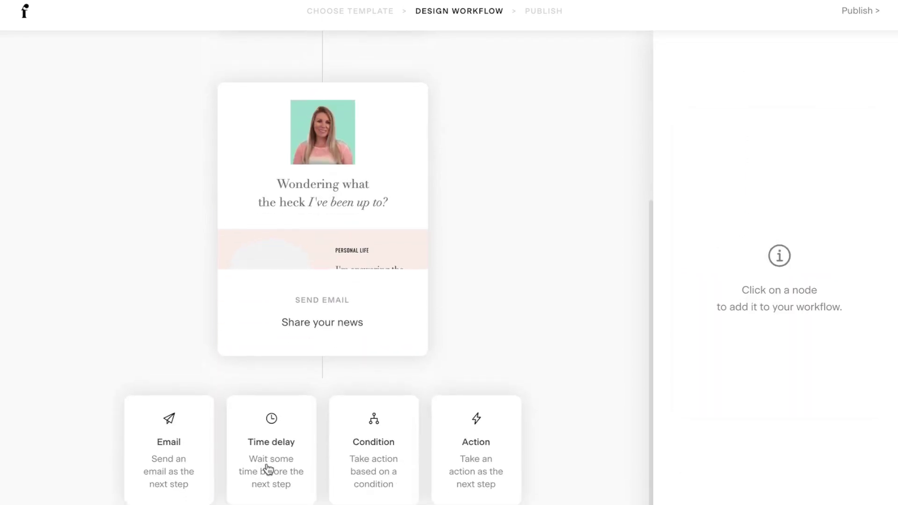
{"action": "left_click", "coordinate": [294, 480]}
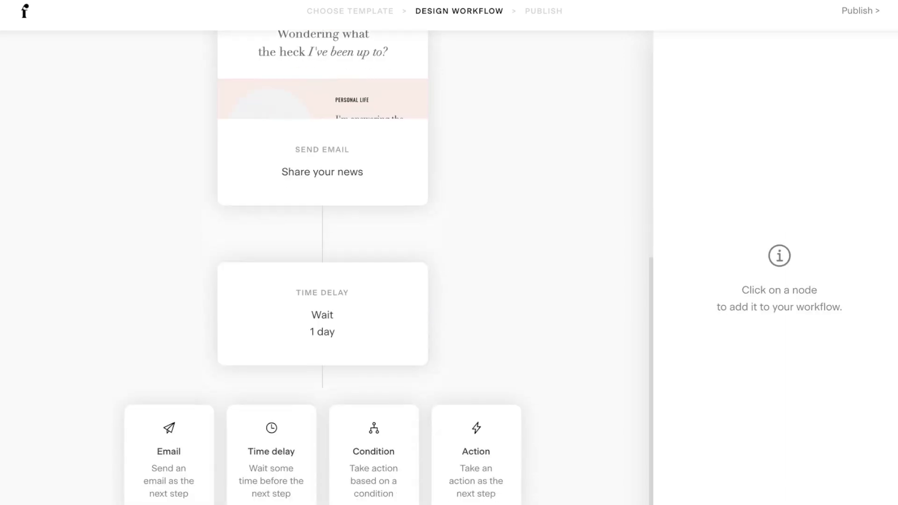
Add a second time delay of type "A certain day of the week" and select Monday through Friday.
{"action": "left_click", "coordinate": [267, 446]}
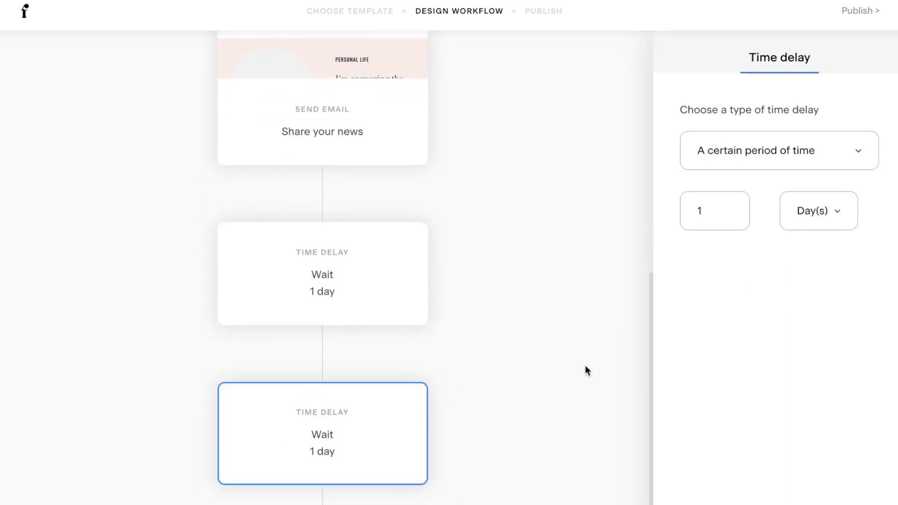
{"action": "left_click", "coordinate": [783, 146]}
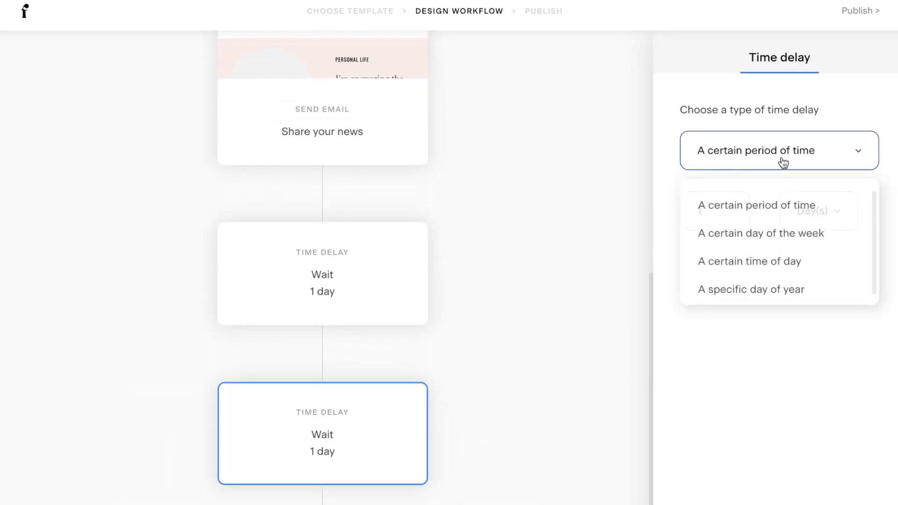
{"action": "left_click", "coordinate": [817, 234]}
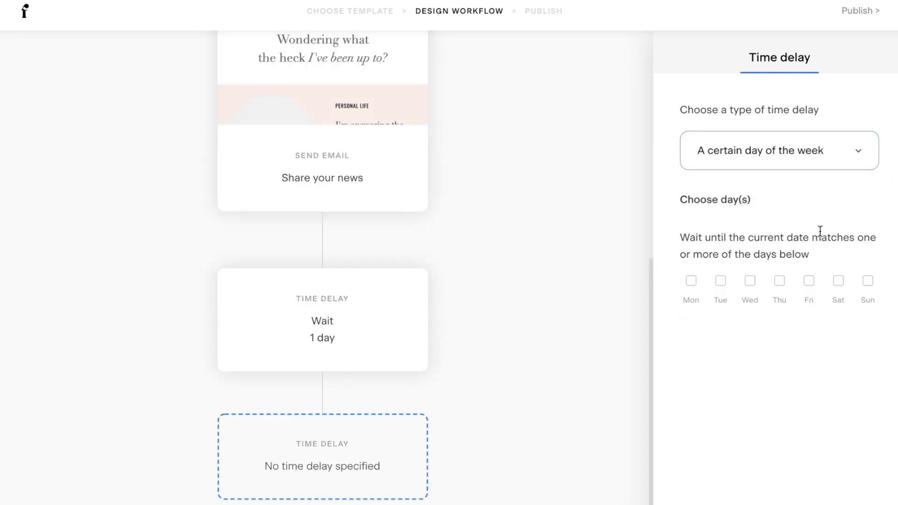
{"action": "left_click", "coordinate": [691, 281]}
{"action": "left_click", "coordinate": [720, 280]}
{"action": "left_click", "coordinate": [750, 280]}
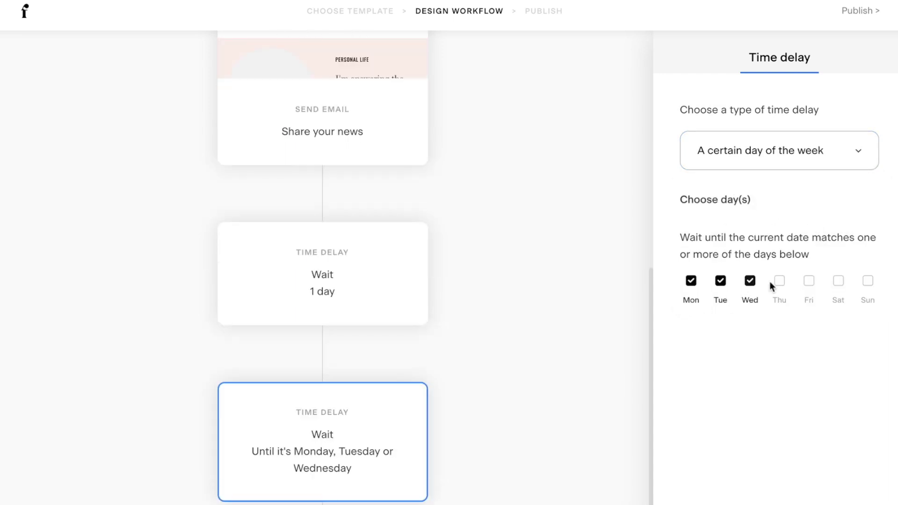
{"action": "left_click", "coordinate": [779, 281]}
{"action": "left_click", "coordinate": [809, 281]}
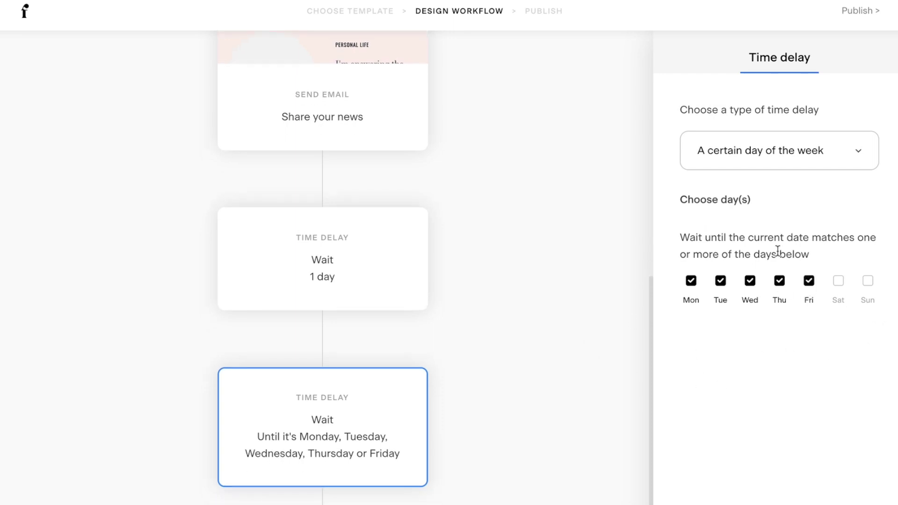
Add a third time delay to the workflow after the Monday-to-Friday delay.
{"action": "scroll", "coordinate": [321, 463], "scroll_direction": "down", "scroll_amount": 2}
{"action": "left_click", "coordinate": [321, 463]}
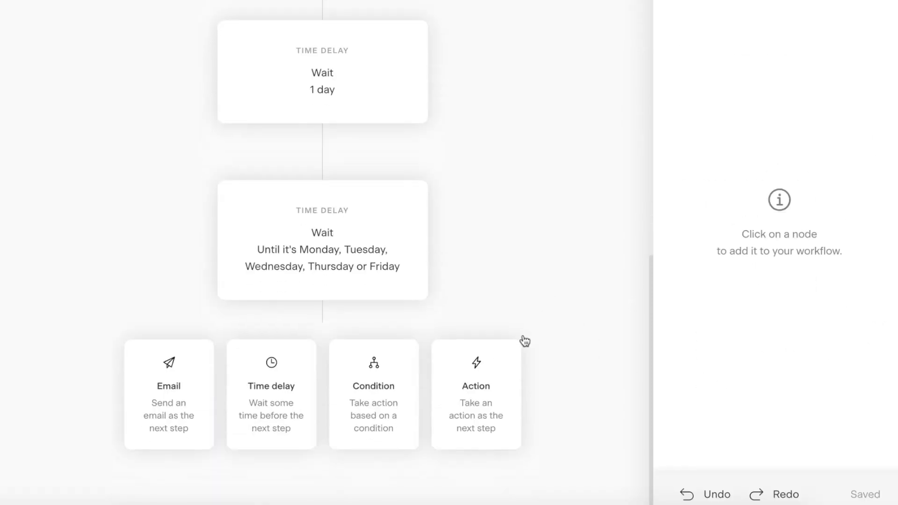
{"action": "left_click", "coordinate": [275, 377]}
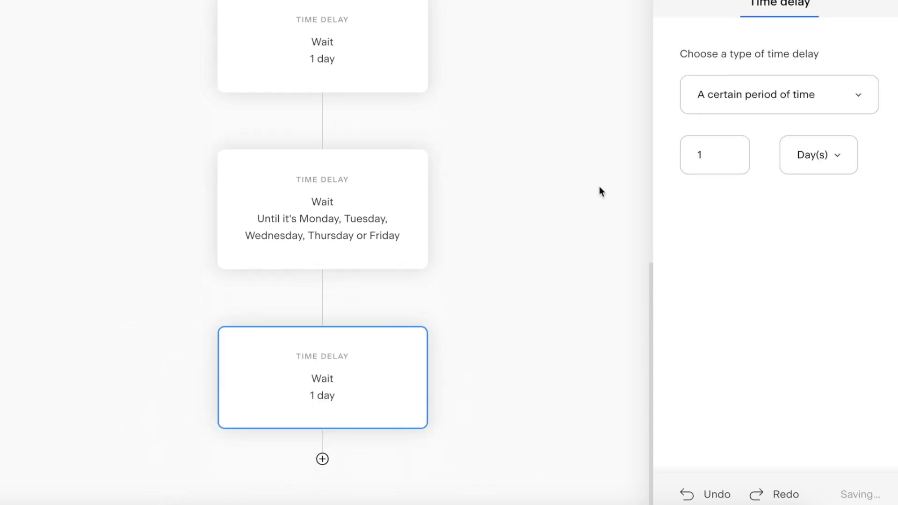
Set the third time delay to "A certain time of day" so it waits until 10:00 AM.
{"action": "left_click", "coordinate": [764, 92]}
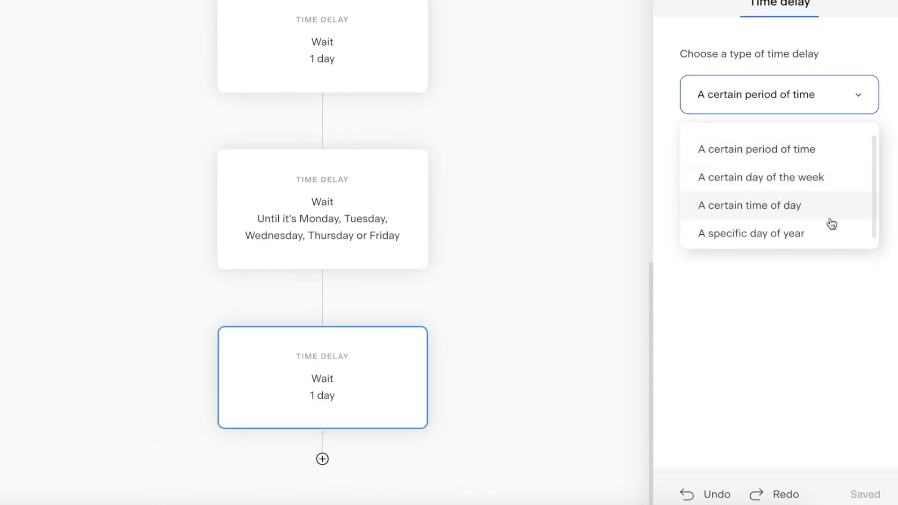
{"action": "left_click", "coordinate": [798, 214]}
{"action": "left_click", "coordinate": [709, 226]}
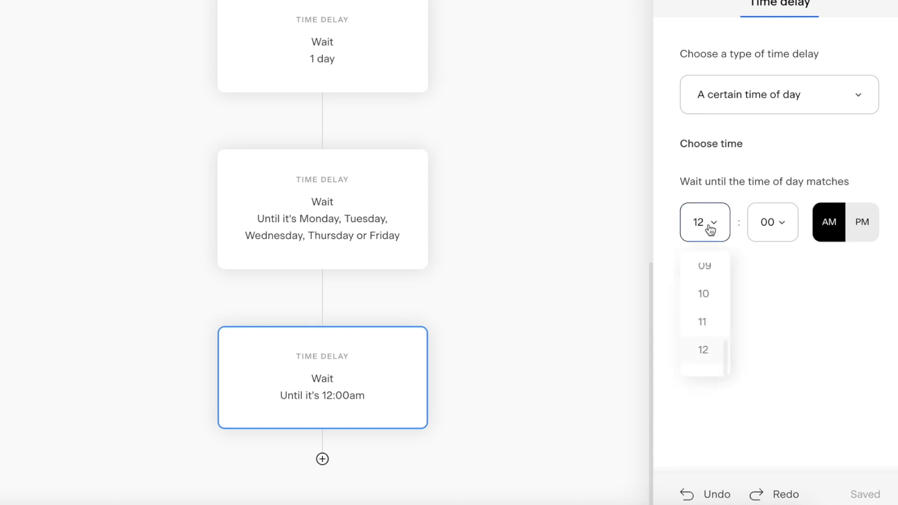
{"action": "left_click", "coordinate": [715, 295]}
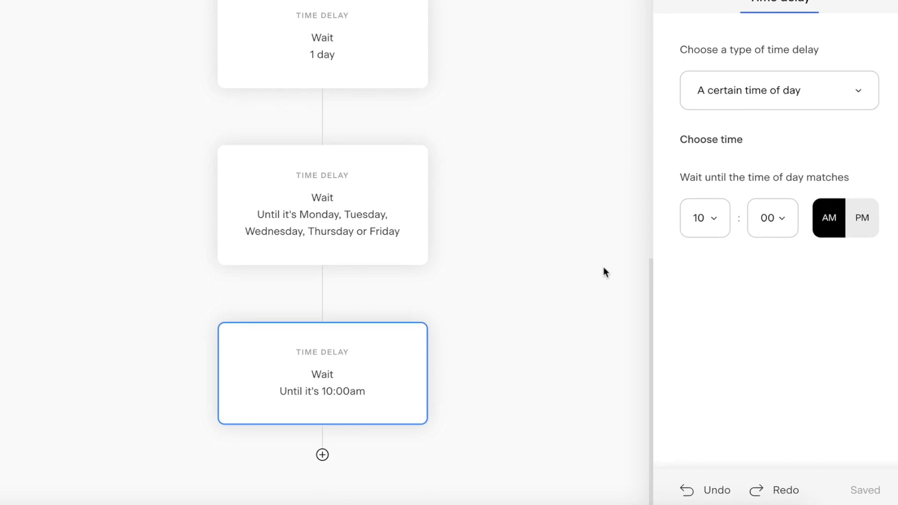
{"action": "mouse_move", "coordinate": [295, 391]}
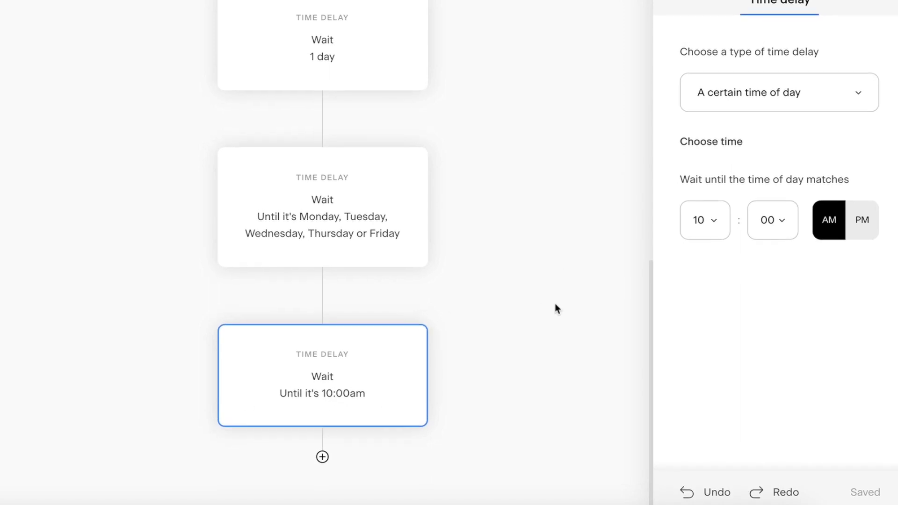
Add an email step after the 10:00 AM delay by making a copy of the existing FUNNEL EMAILS email.
{"action": "left_click", "coordinate": [323, 460]}
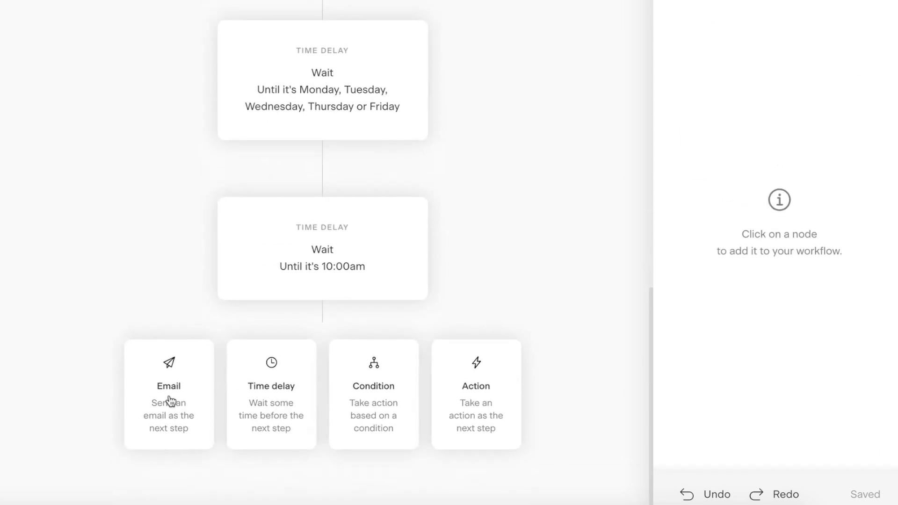
{"action": "left_click", "coordinate": [171, 401]}
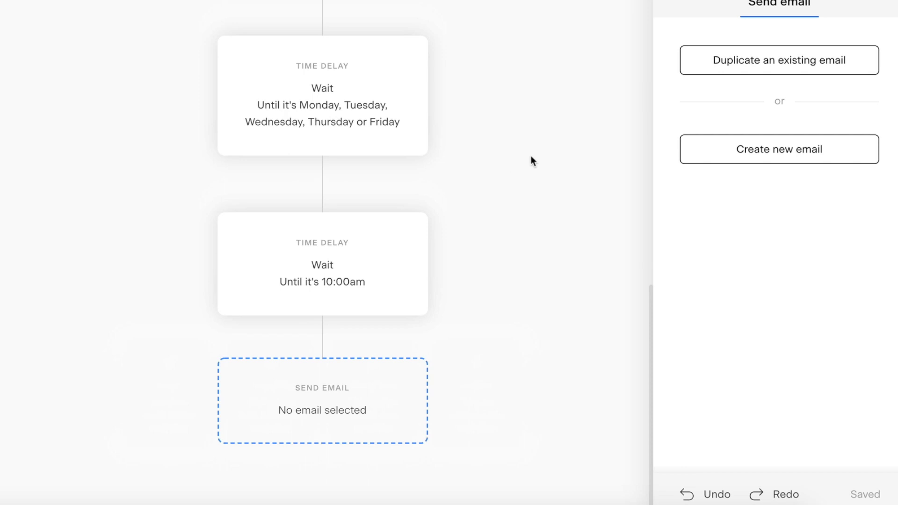
{"action": "left_click", "coordinate": [771, 65]}
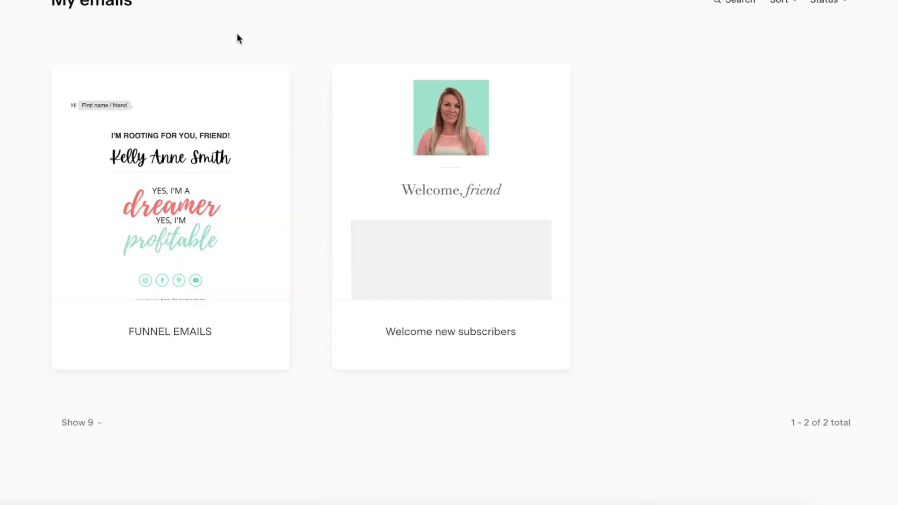
{"action": "mouse_move", "coordinate": [179, 323]}
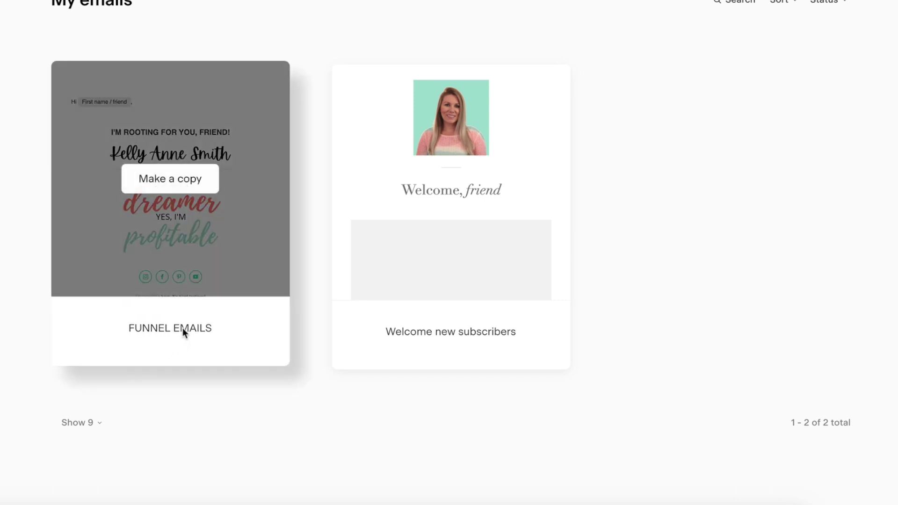
{"action": "left_click", "coordinate": [170, 204]}
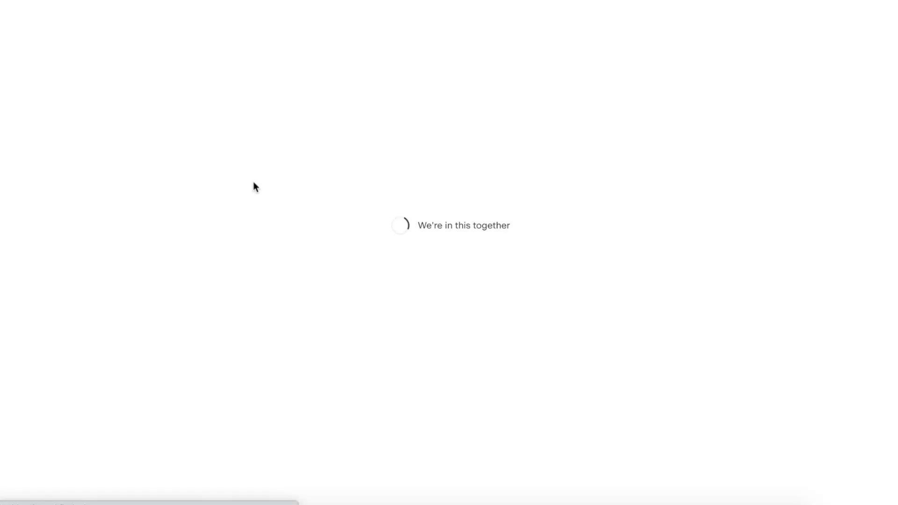
{"action": "scroll", "coordinate": [174, 150], "scroll_direction": "down", "scroll_amount": 5}
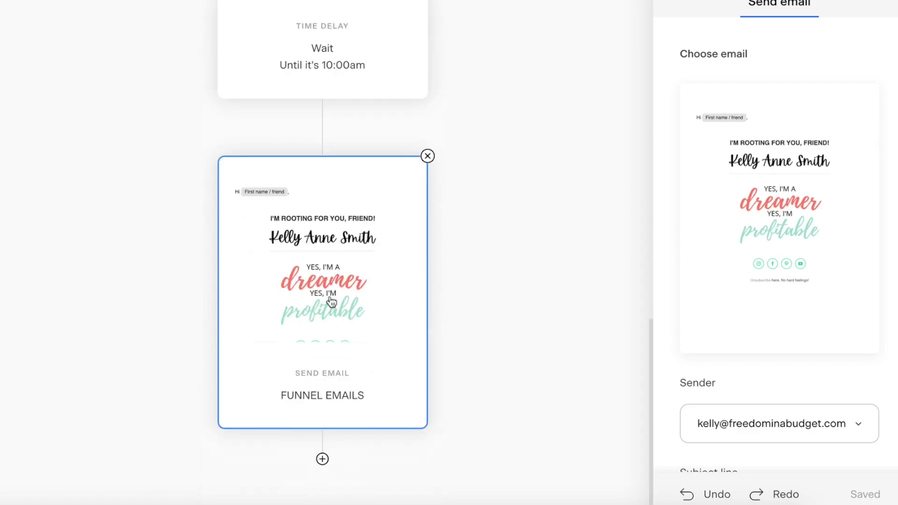
Open the copied FUNNEL EMAILS email for editing and insert a text block directly below the greeting line.
{"action": "mouse_move", "coordinate": [794, 226]}
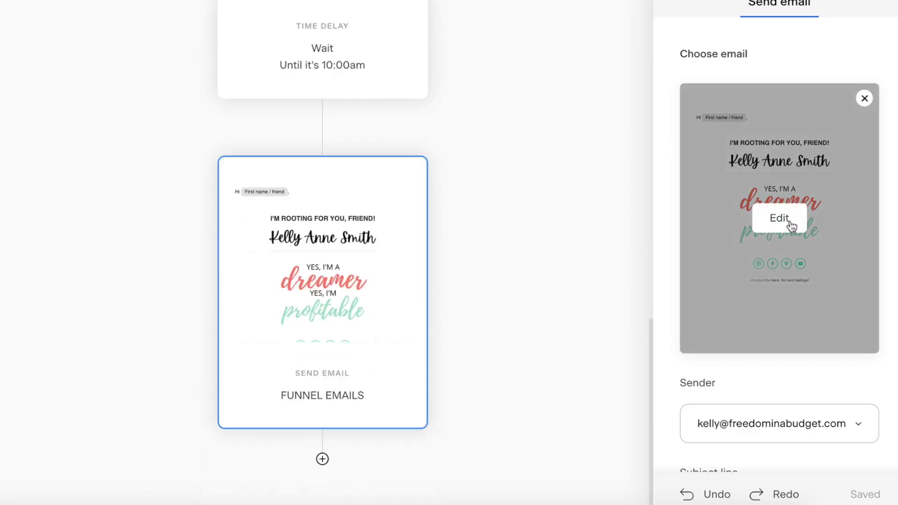
{"action": "left_click", "coordinate": [780, 219]}
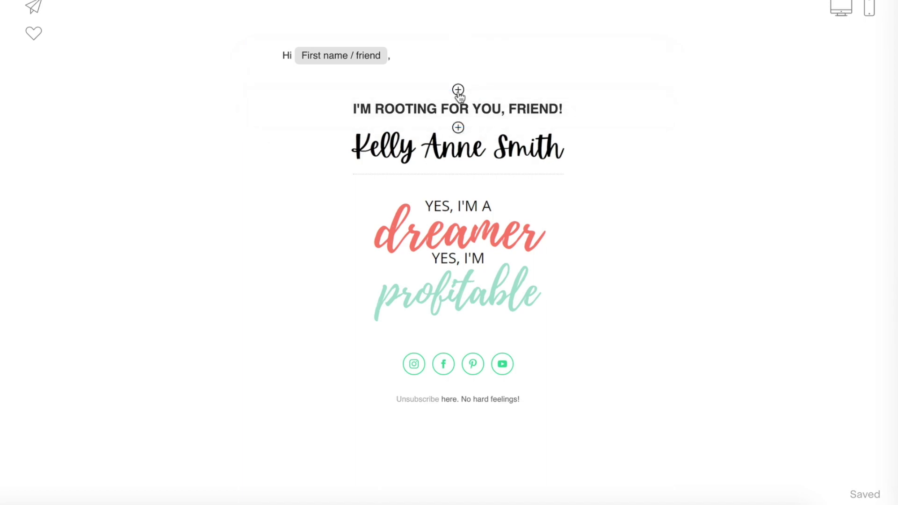
{"action": "left_click", "coordinate": [458, 91]}
{"action": "left_click", "coordinate": [322, 211]}
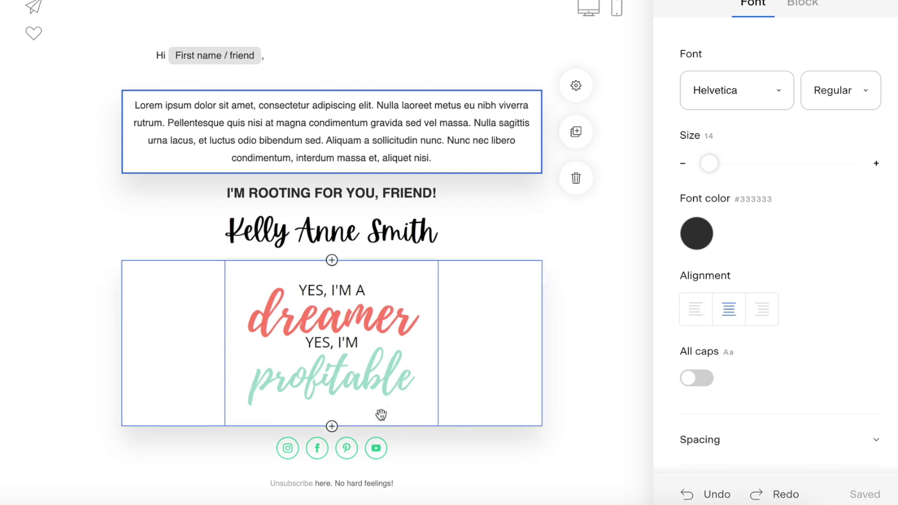
Replace the new block's placeholder text with "I hope that you are enjoying these tips" and "blah blah blah" on a second line.
{"action": "left_click", "coordinate": [455, 161]}
{"action": "left_click_drag", "start_coordinate": [455, 160], "coordinate": [132, 108]}
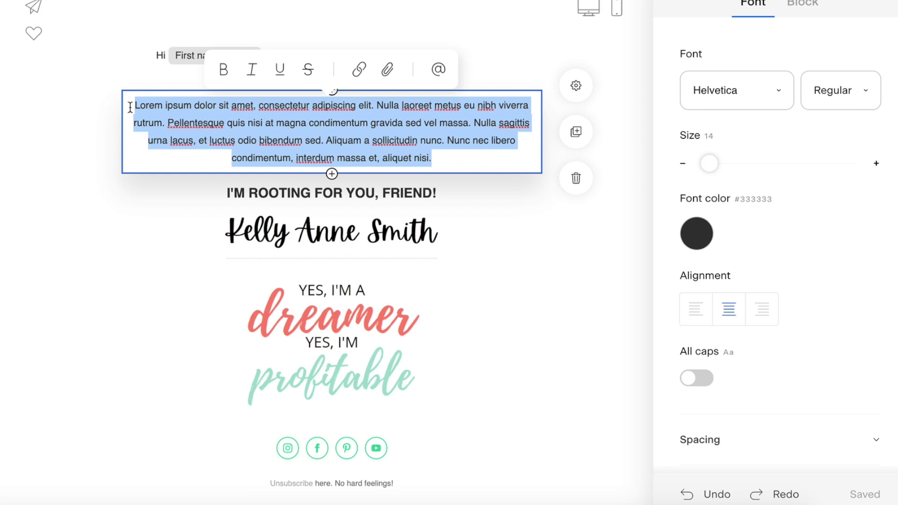
{"action": "key", "text": "BackSpace"}
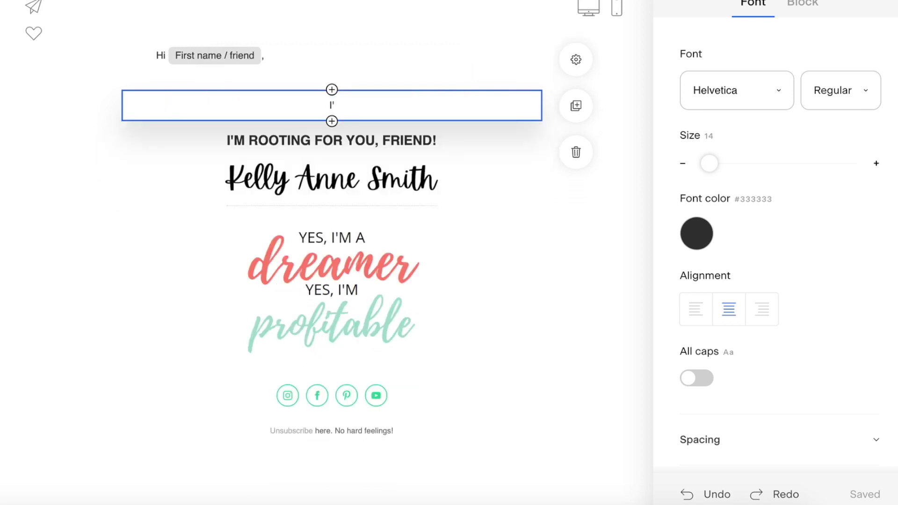
{"action": "type", "text": "I hope that you are en"}
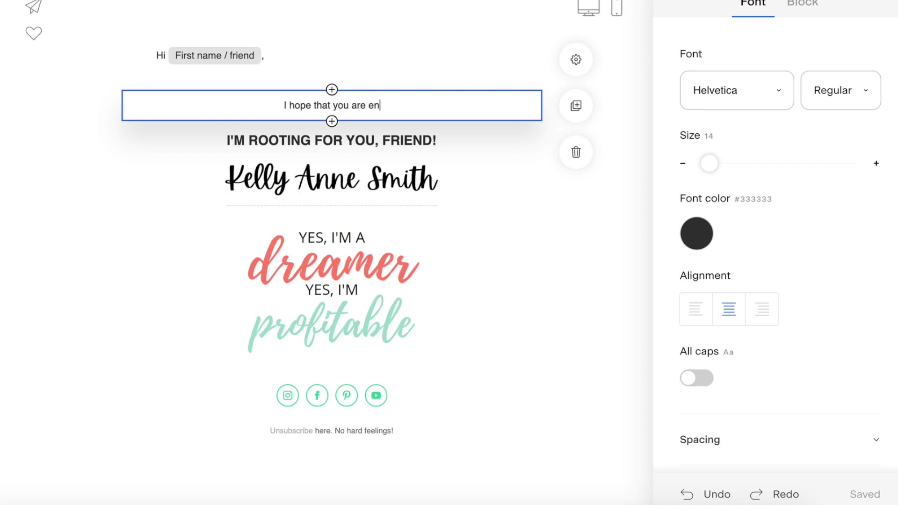
{"action": "type", "text": "joying these tips"}
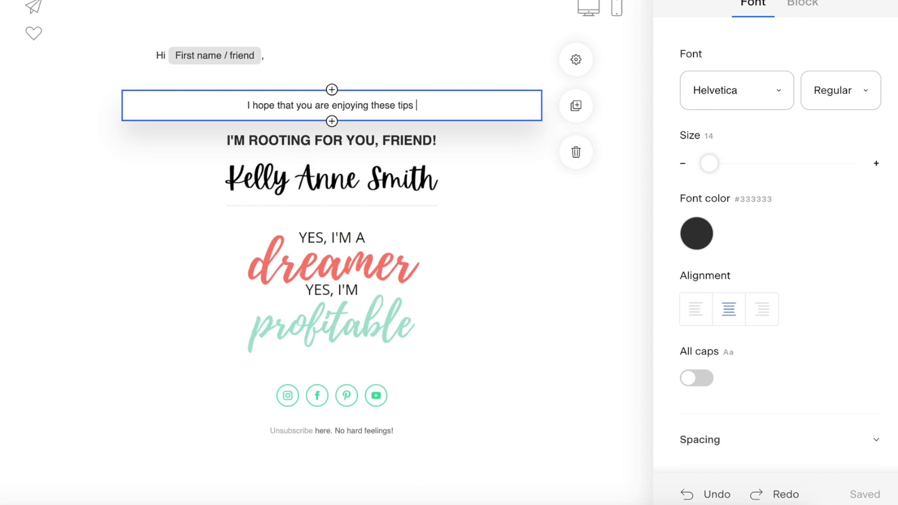
{"action": "key", "text": "Return"}
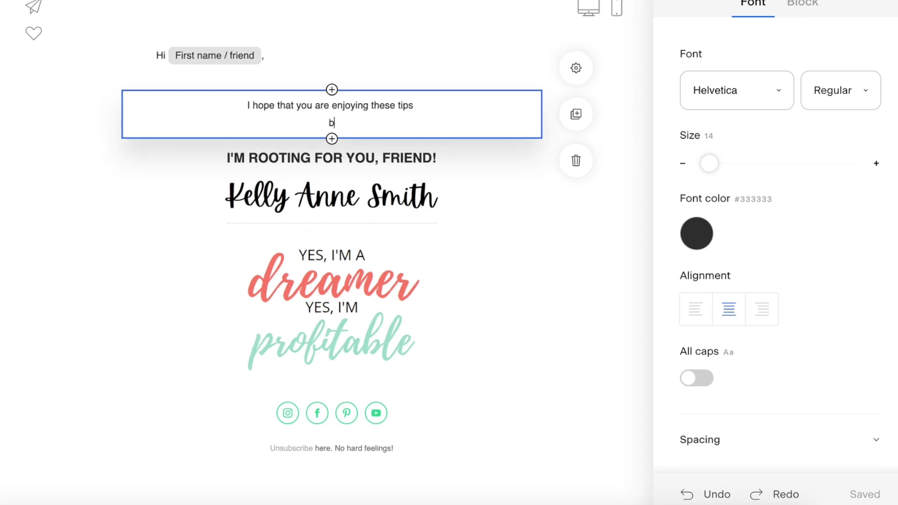
{"action": "type", "text": "blah blah blah"}
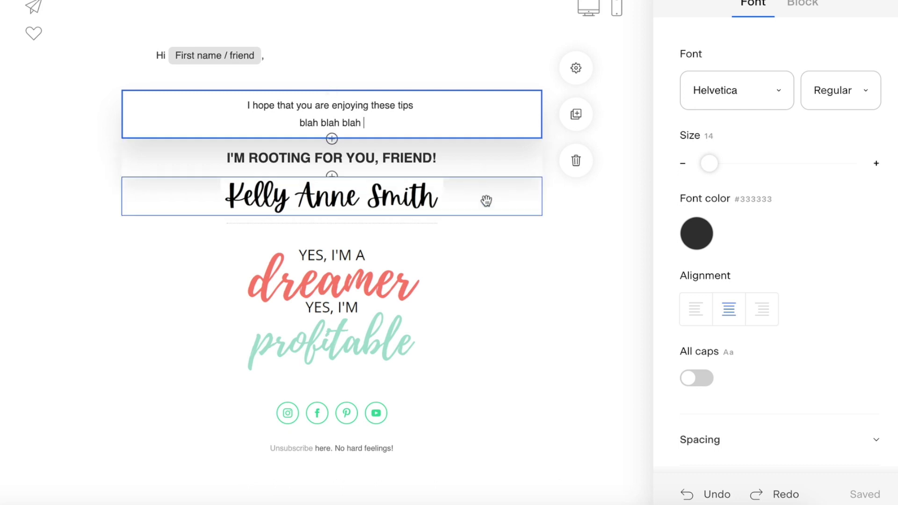
Add a left-aligned text block below the signature reading "PS. Don't forget to use coupon code DREAMER for $15 off!".
{"action": "left_click", "coordinate": [338, 223]}
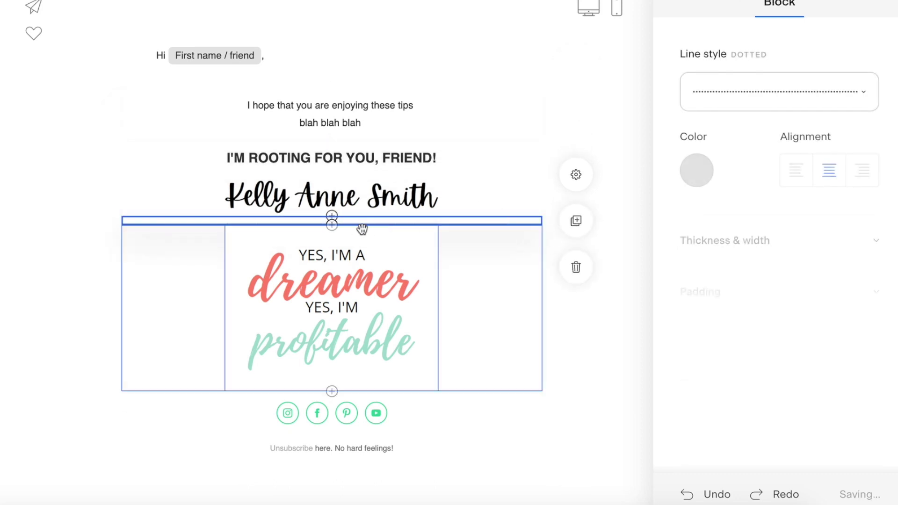
{"action": "left_click", "coordinate": [332, 224]}
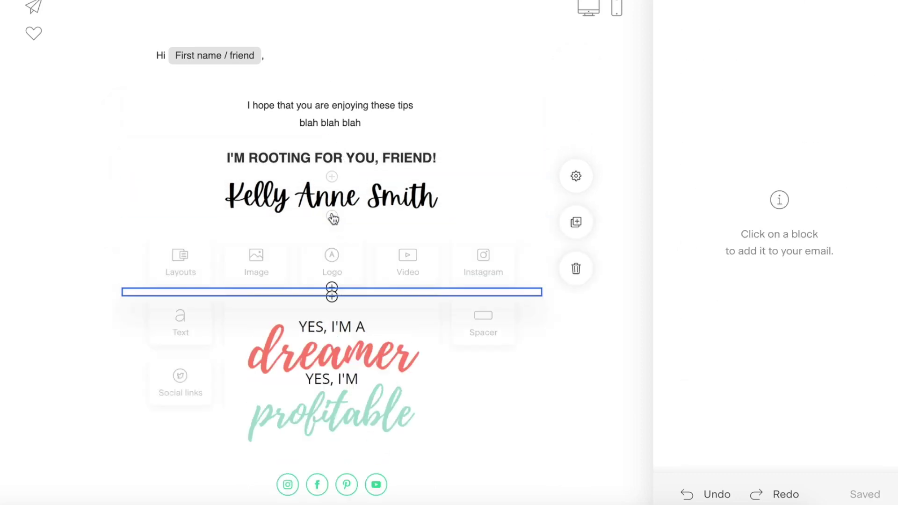
{"action": "left_click", "coordinate": [175, 321]}
{"action": "left_click", "coordinate": [324, 267]}
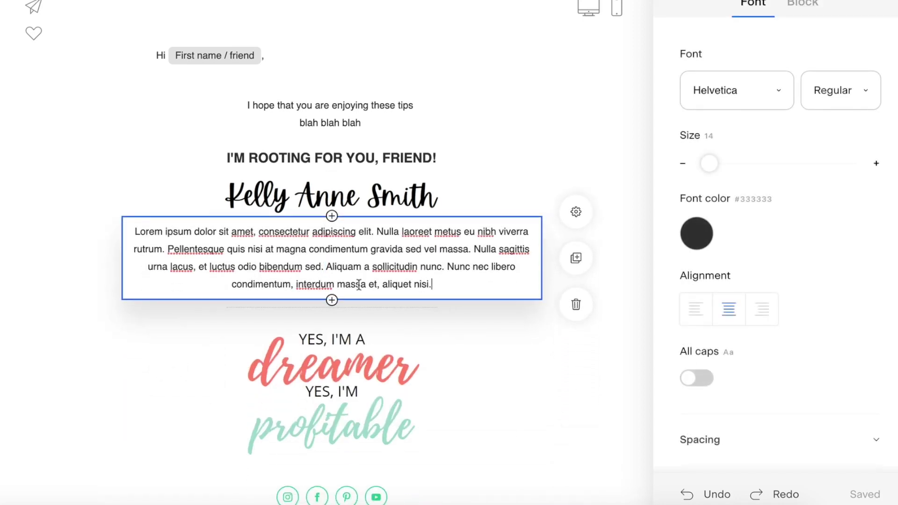
{"action": "left_click_drag", "start_coordinate": [453, 284], "coordinate": [98, 240]}
{"action": "key", "text": "BackSpace"}
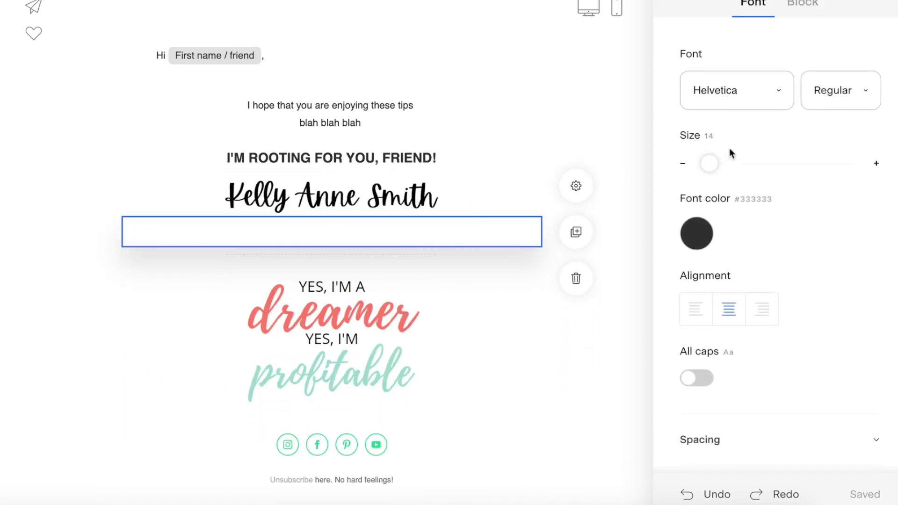
{"action": "left_click", "coordinate": [695, 311]}
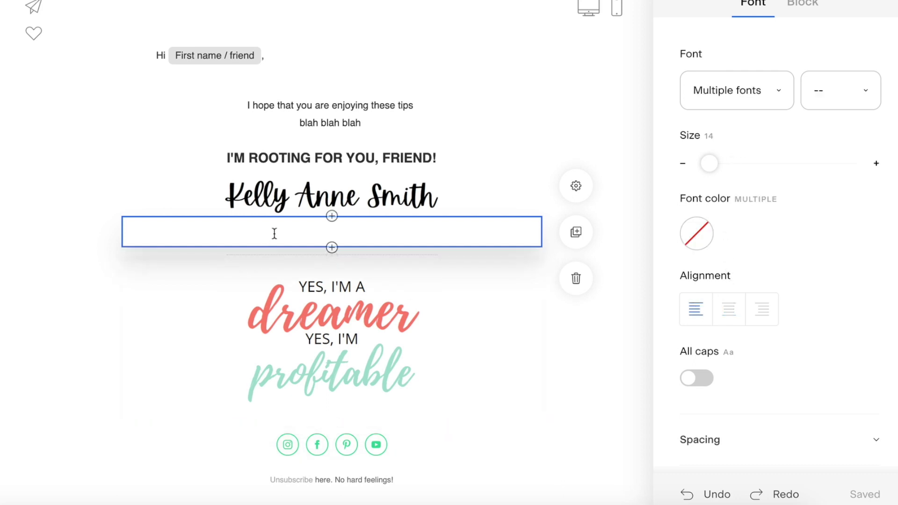
{"action": "type", "text": "PS"}
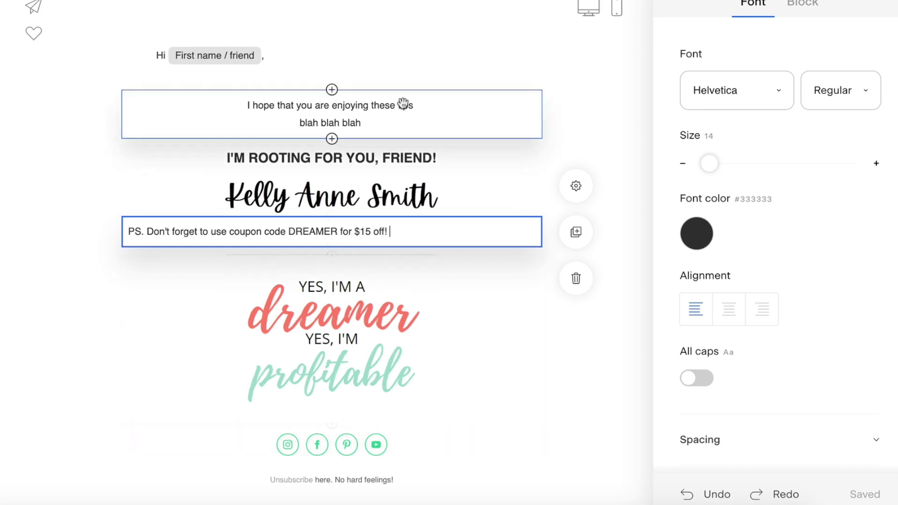
Left-align both lines of the "I hope that you are enjoying these tips" text block.
{"action": "left_click", "coordinate": [442, 128]}
{"action": "triple_click", "coordinate": [204, 111]}
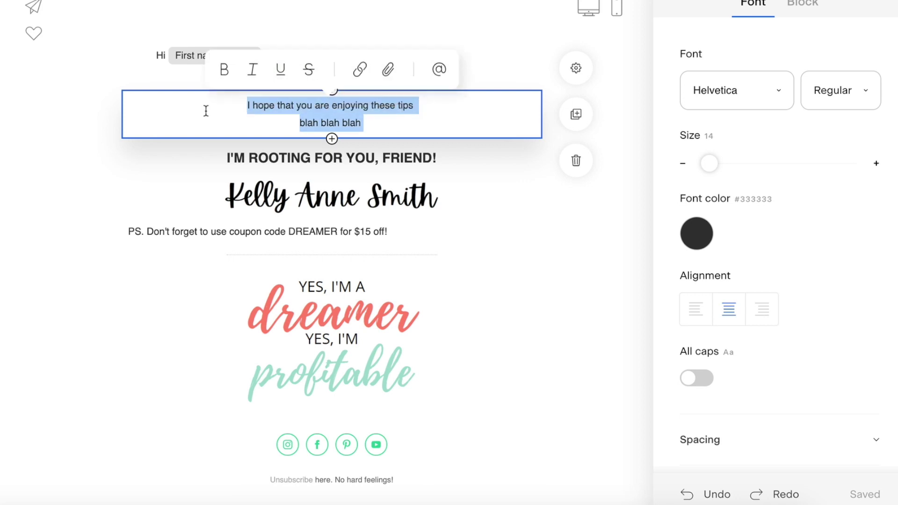
{"action": "left_click", "coordinate": [695, 313]}
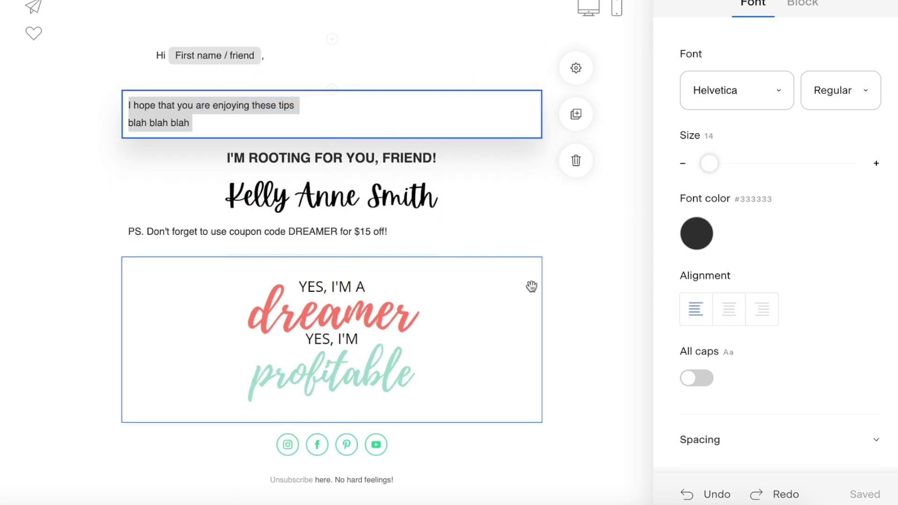
Change the font color of the word DREAMER in the PS line to the saved coral color #FF8577.
{"action": "left_click", "coordinate": [364, 228]}
{"action": "left_click_drag", "start_coordinate": [337, 231], "coordinate": [289, 230]}
{"action": "left_click", "coordinate": [701, 236]}
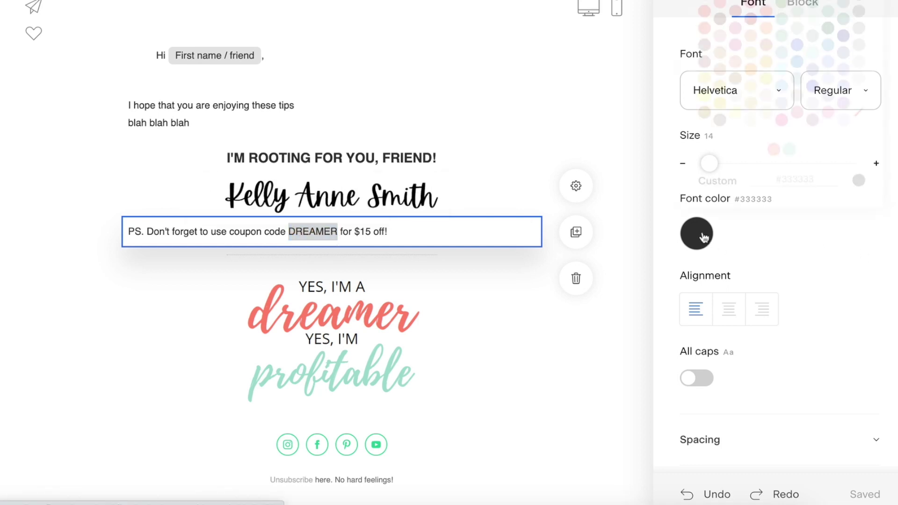
{"action": "left_click", "coordinate": [773, 149]}
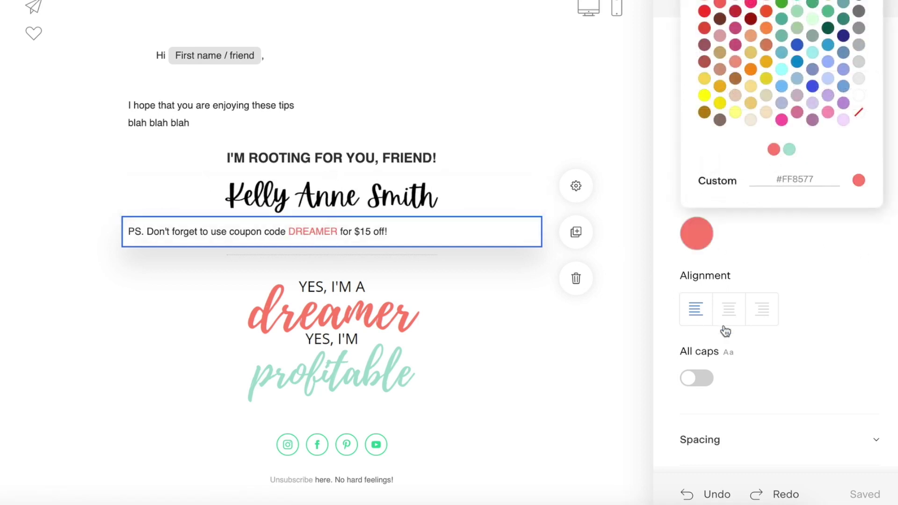
{"action": "left_click", "coordinate": [823, 310]}
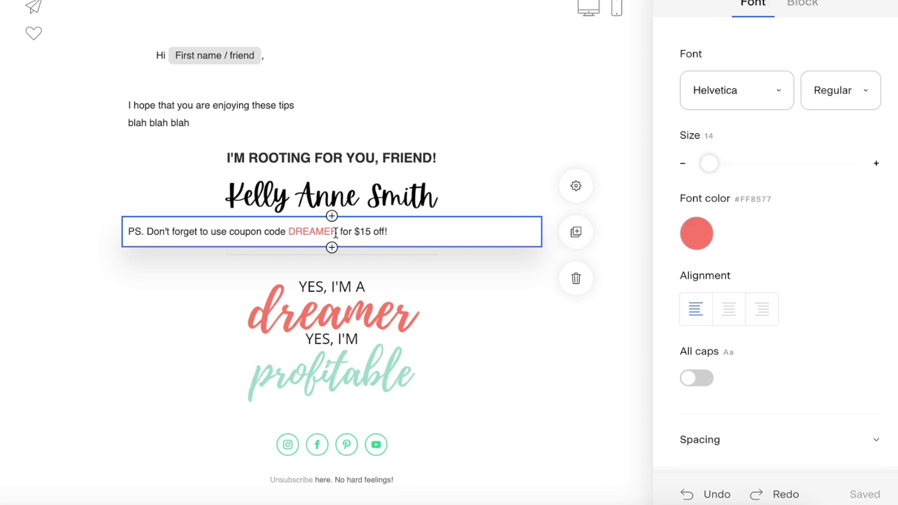
{"action": "left_click_drag", "start_coordinate": [337, 233], "coordinate": [287, 228]}
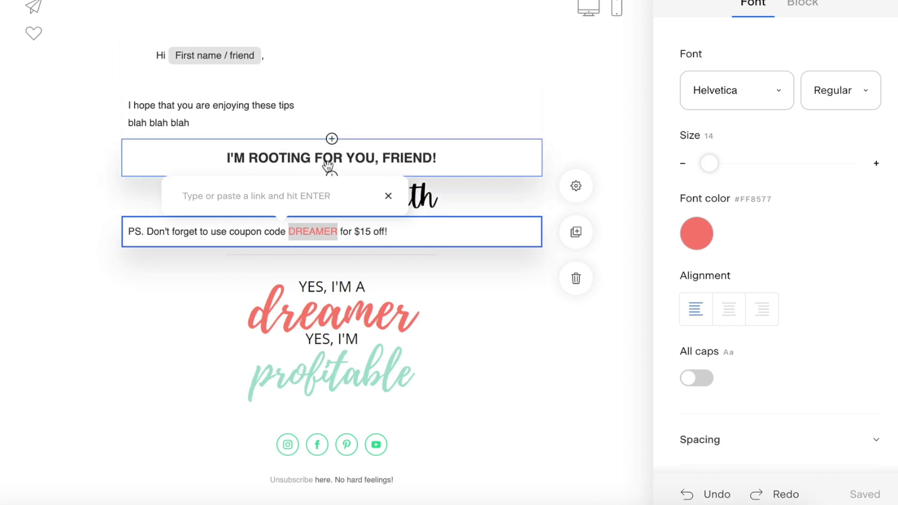
{"action": "type", "text": "https"}
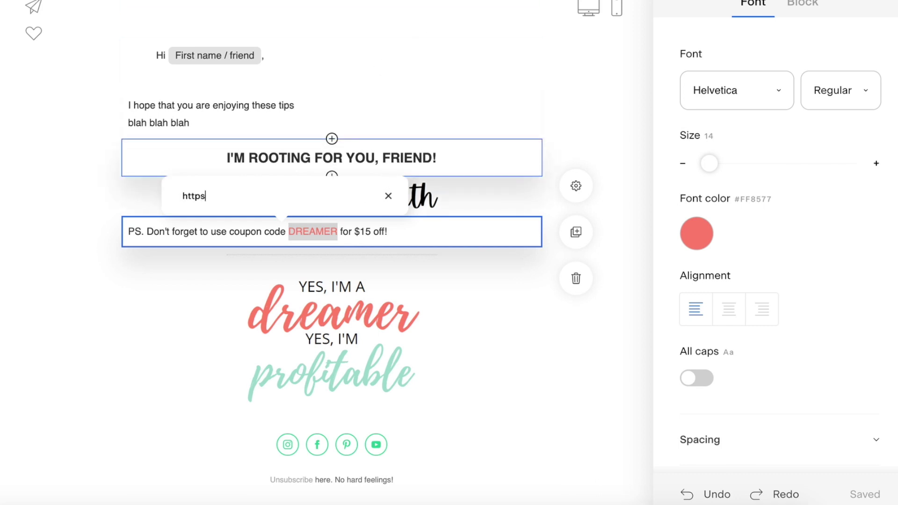
{"action": "type", "text": "://dreamertoprofitable.com"}
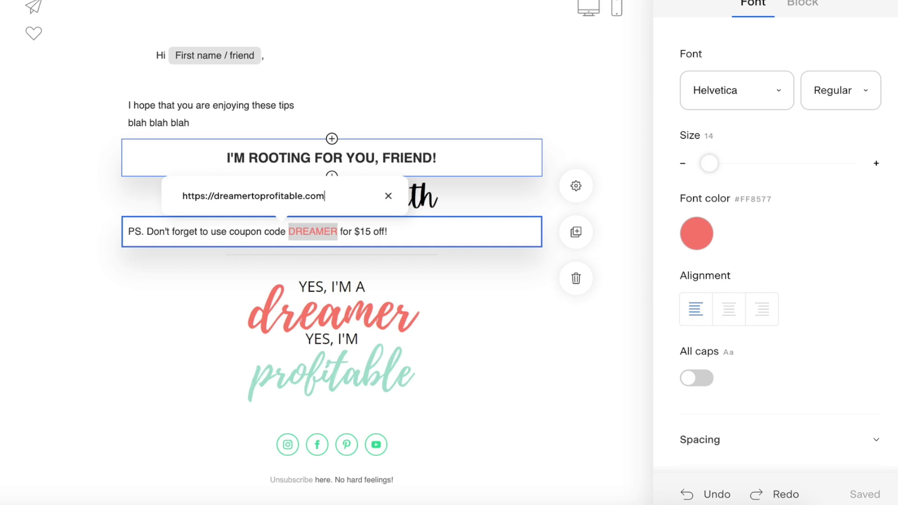
{"action": "key", "text": "Return"}
{"action": "left_click", "coordinate": [486, 337]}
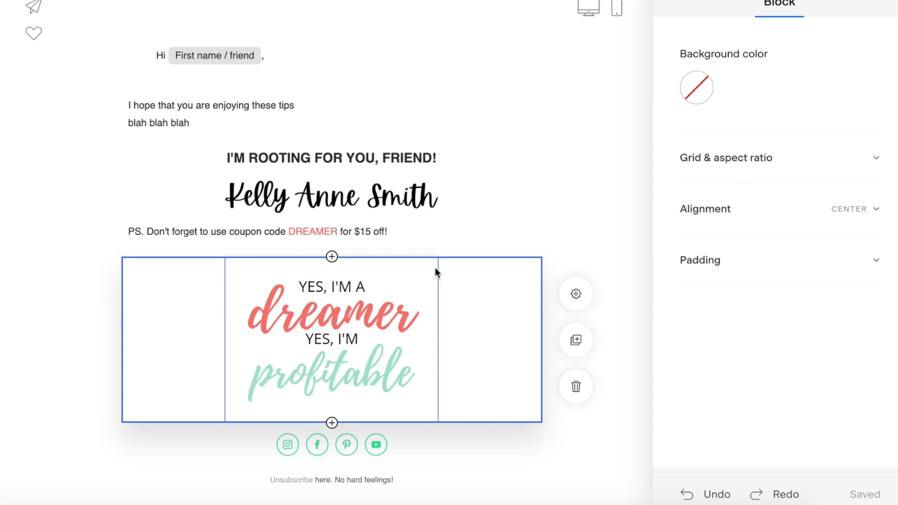
{"action": "left_click", "coordinate": [609, 118]}
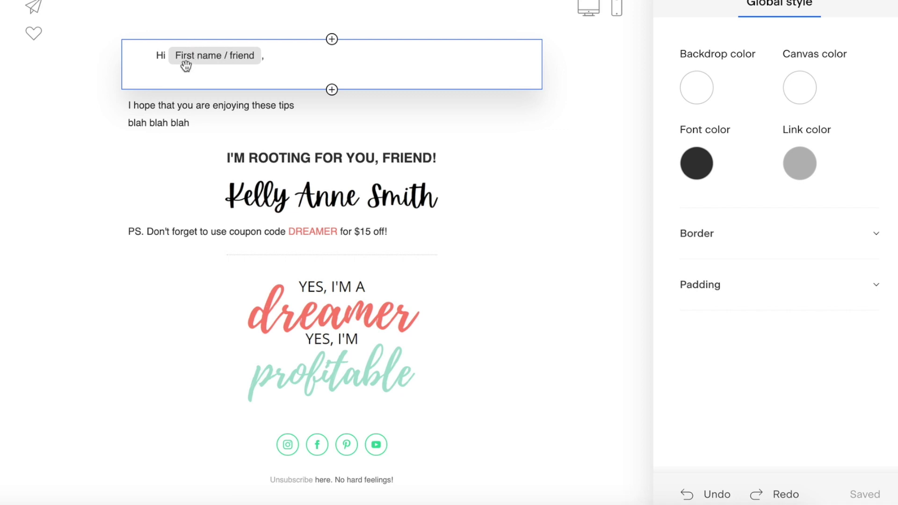
Review the fallback text of the First name placeholder in the greeting line and save it as is.
{"action": "left_click", "coordinate": [218, 54]}
{"action": "left_click", "coordinate": [221, 54]}
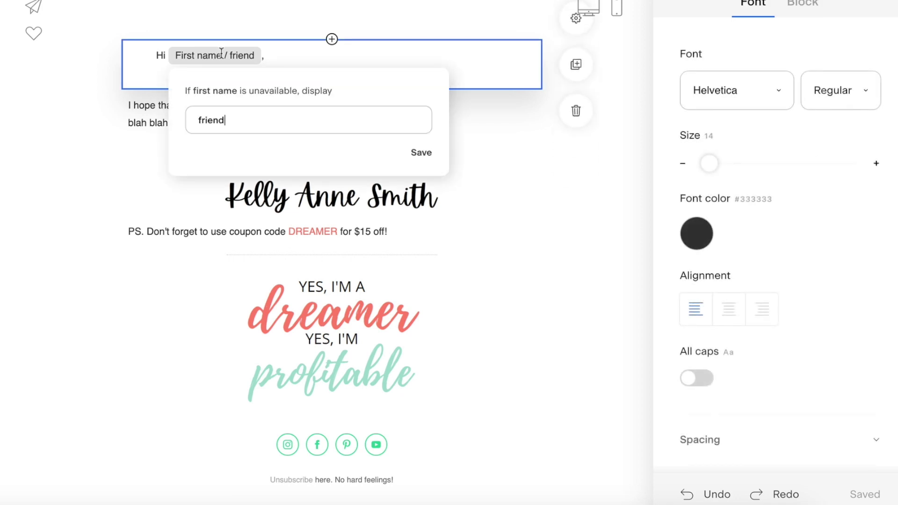
{"action": "left_click_drag", "start_coordinate": [209, 118], "coordinate": [251, 116]}
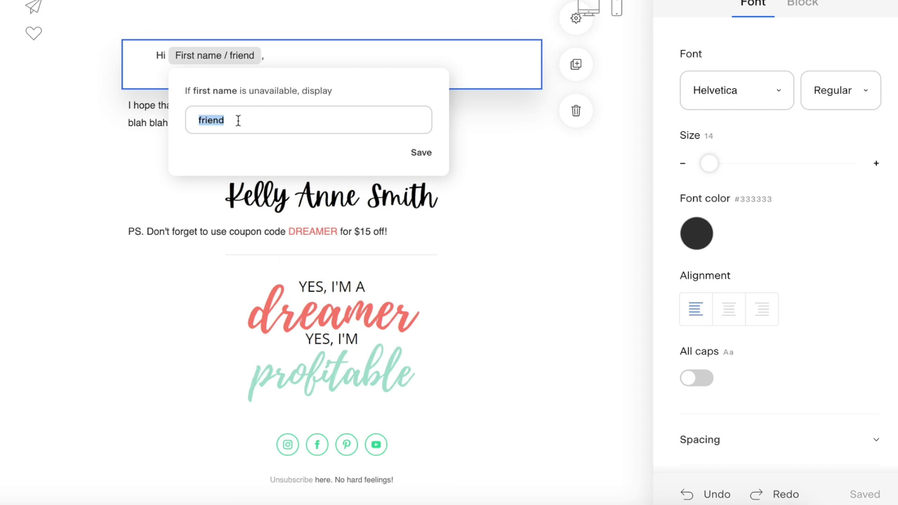
{"action": "left_click", "coordinate": [426, 154]}
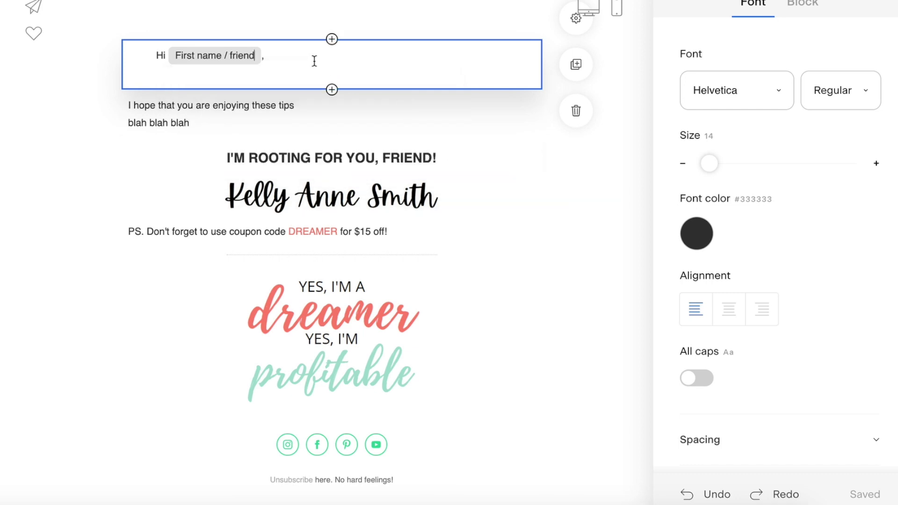
{"action": "left_click", "coordinate": [283, 120]}
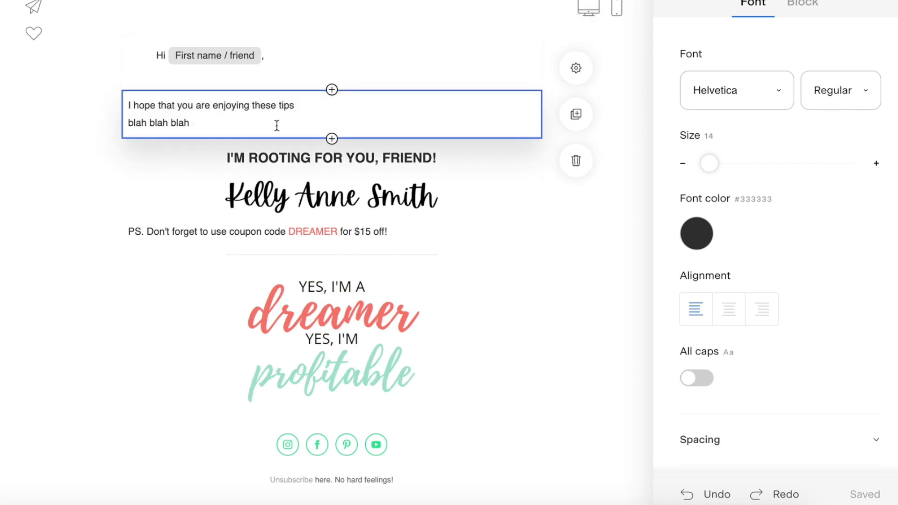
{"action": "type", "text": "@"}
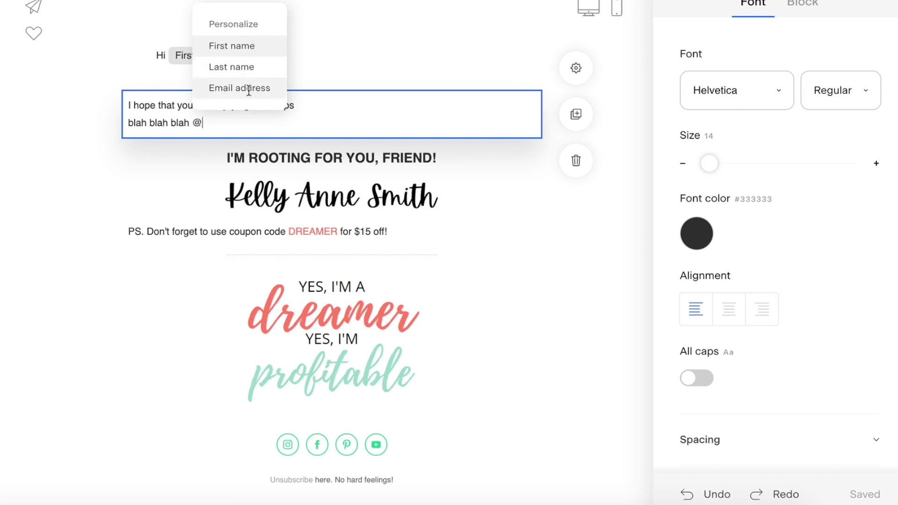
{"action": "left_click", "coordinate": [224, 124]}
{"action": "key", "text": "BackSpace"}
Add the line "Your account is under" below "blah blah blah", separated by a blank line.
{"action": "key", "text": "Return"}
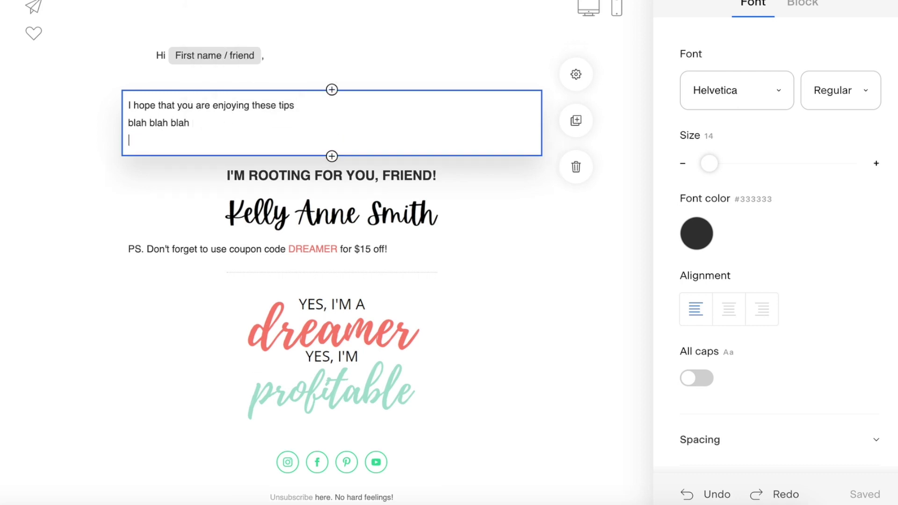
{"action": "key", "text": "Return"}
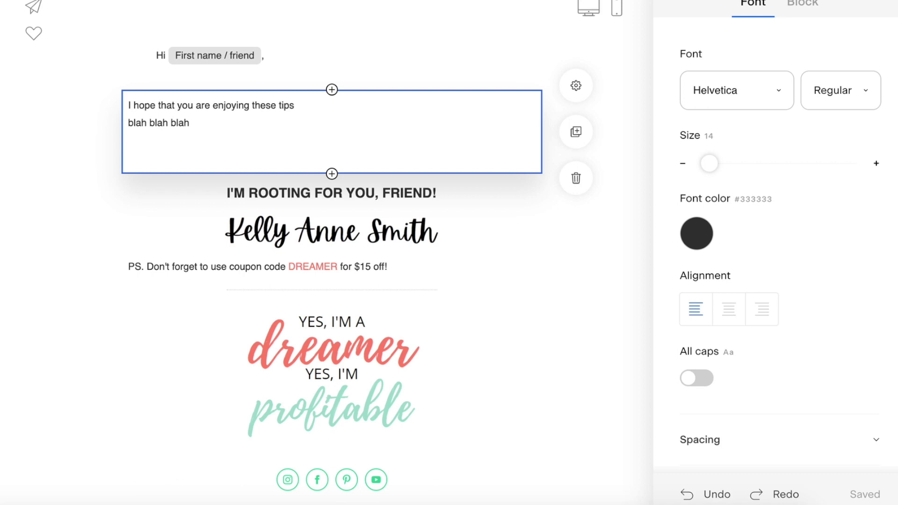
{"action": "type", "text": "Your account is under"}
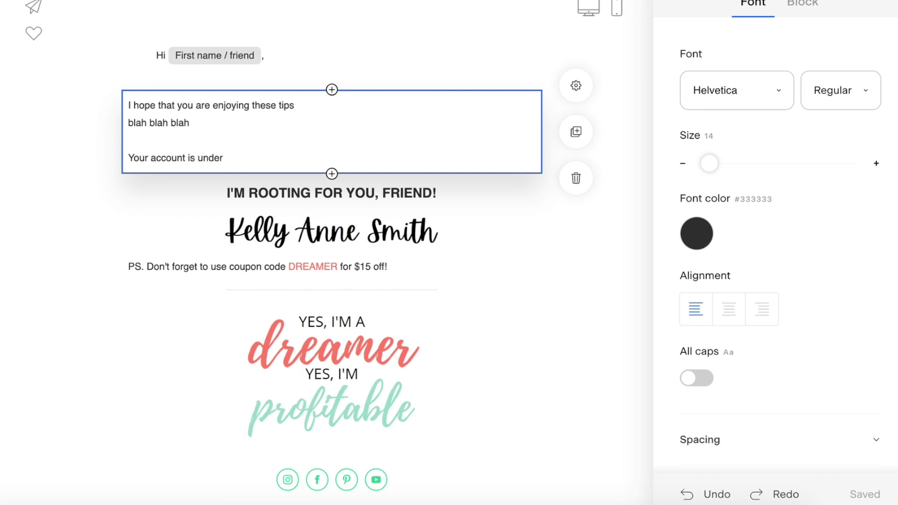
Insert an Email address personalization after "Your account is under" with the fallback text "your registered email address".
{"action": "type", "text": "@"}
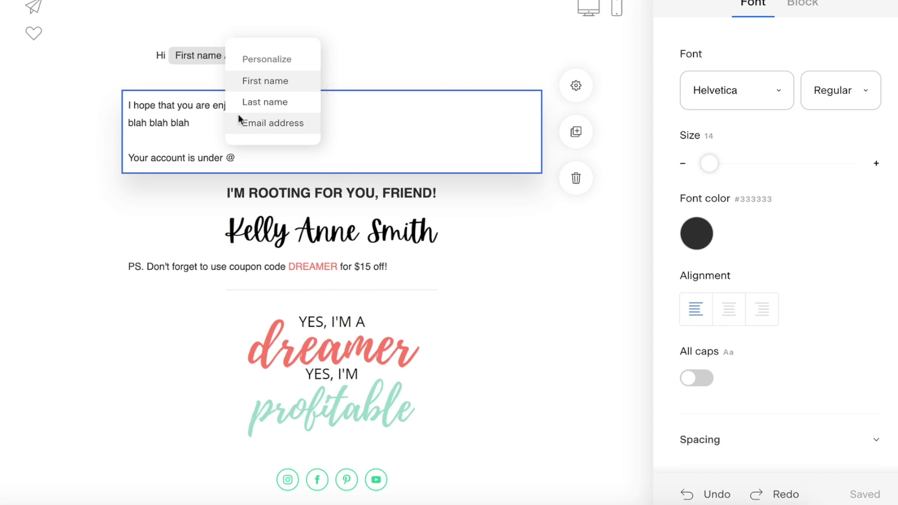
{"action": "left_click", "coordinate": [280, 127]}
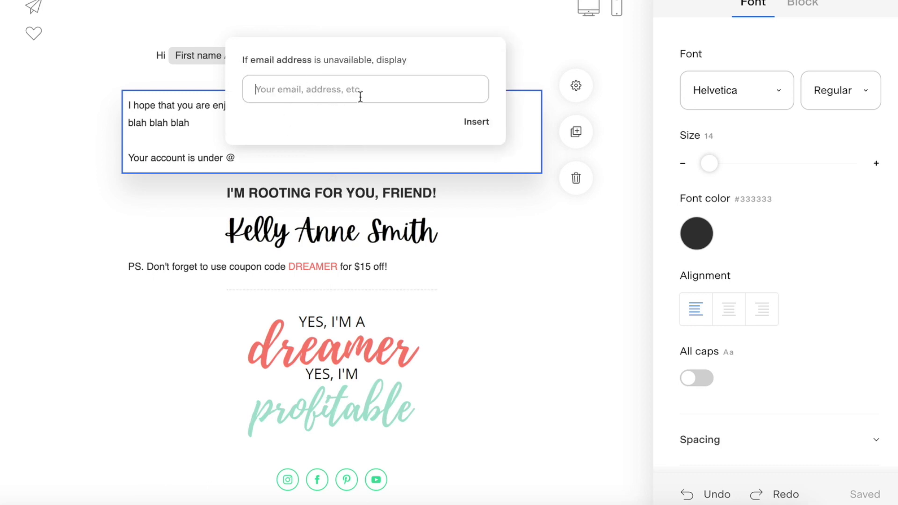
{"action": "type", "text": "you"}
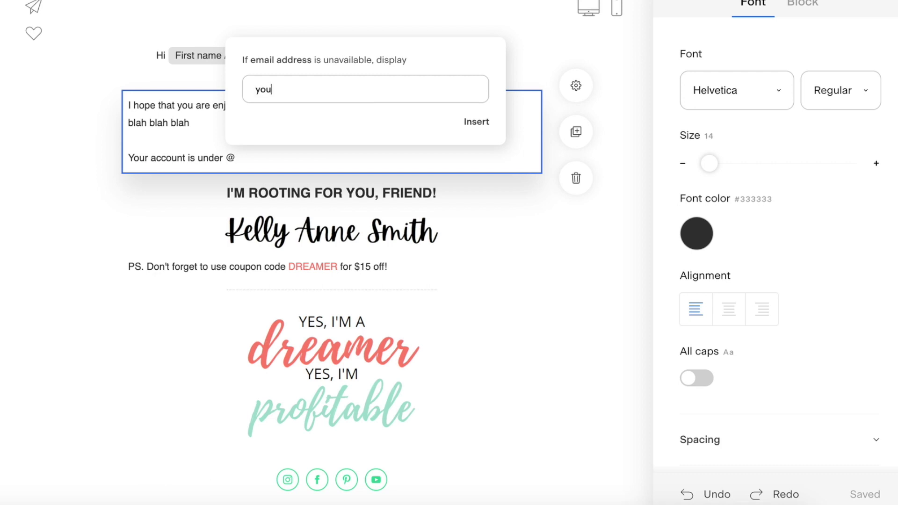
{"action": "type", "text": "r ema"}
{"action": "type", "text": "giste"}
{"action": "type", "text": "red emai"}
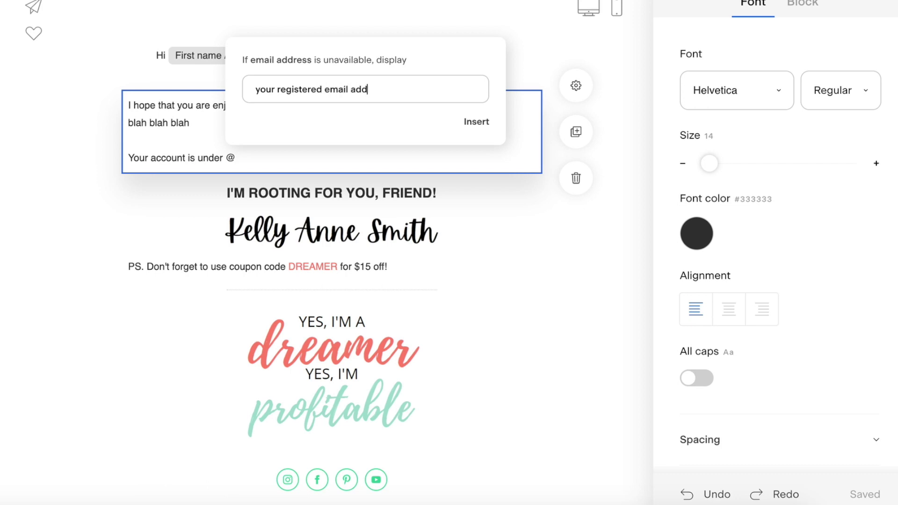
{"action": "left_click", "coordinate": [485, 127]}
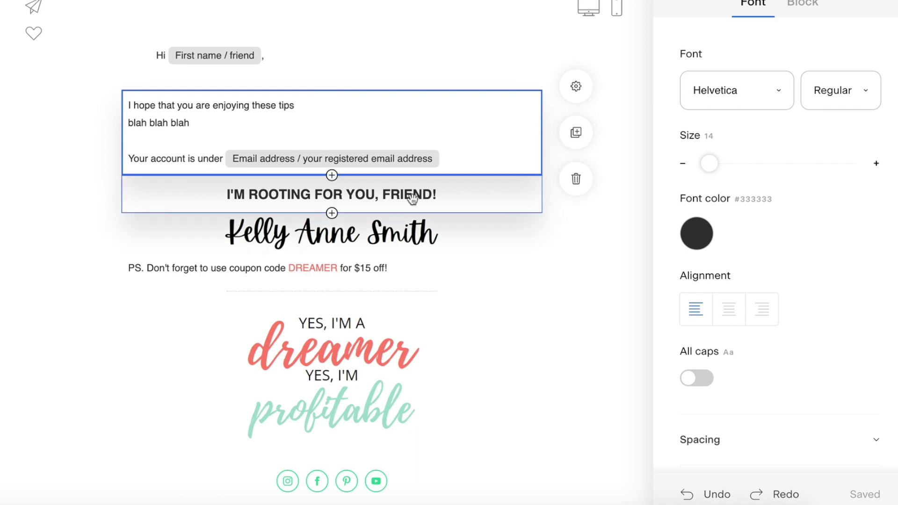
Close the email editor and return to the workflow.
{"action": "scroll", "coordinate": [515, 215], "scroll_direction": "down", "scroll_amount": 1}
{"action": "scroll", "coordinate": [515, 215], "scroll_direction": "up", "scroll_amount": 1}
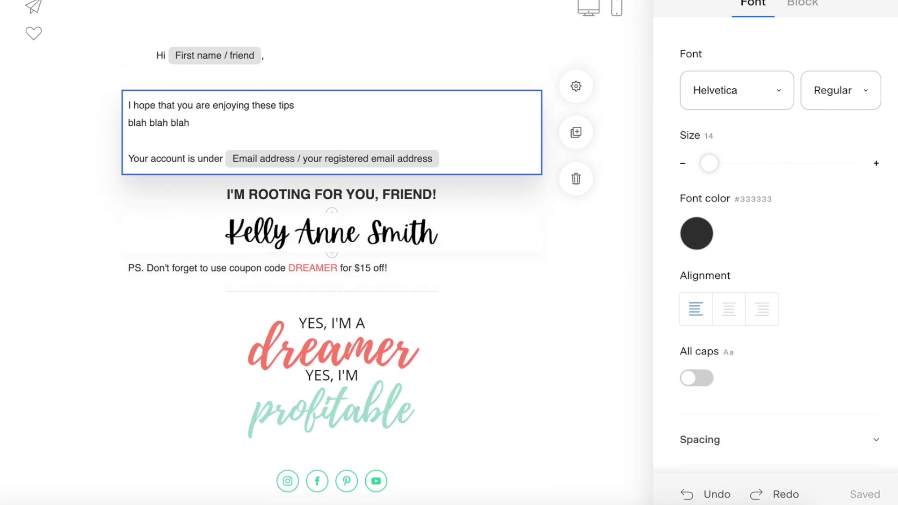
{"action": "left_click", "coordinate": [652, 117]}
{"action": "key", "text": "Escape"}
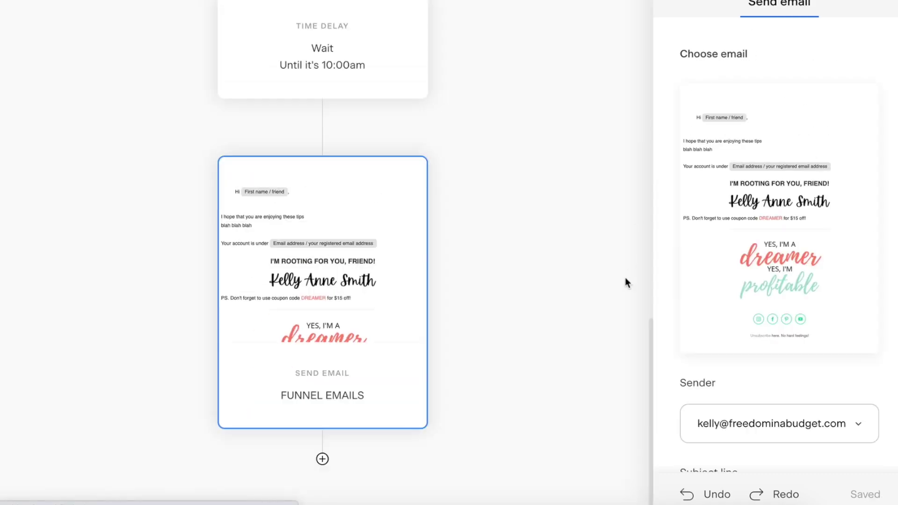
Add a time delay of 3 days after the customized FUNNEL EMAILS email in the workflow.
{"action": "left_click", "coordinate": [322, 459]}
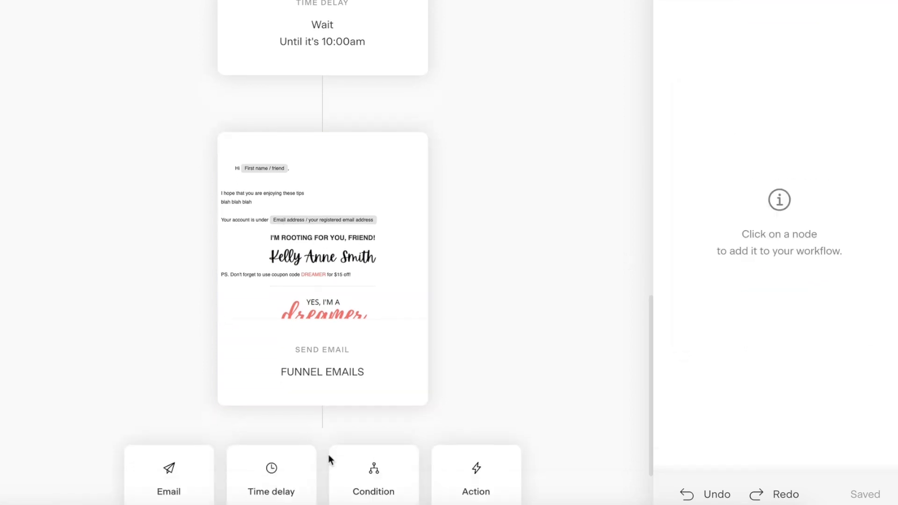
{"action": "left_click", "coordinate": [277, 386]}
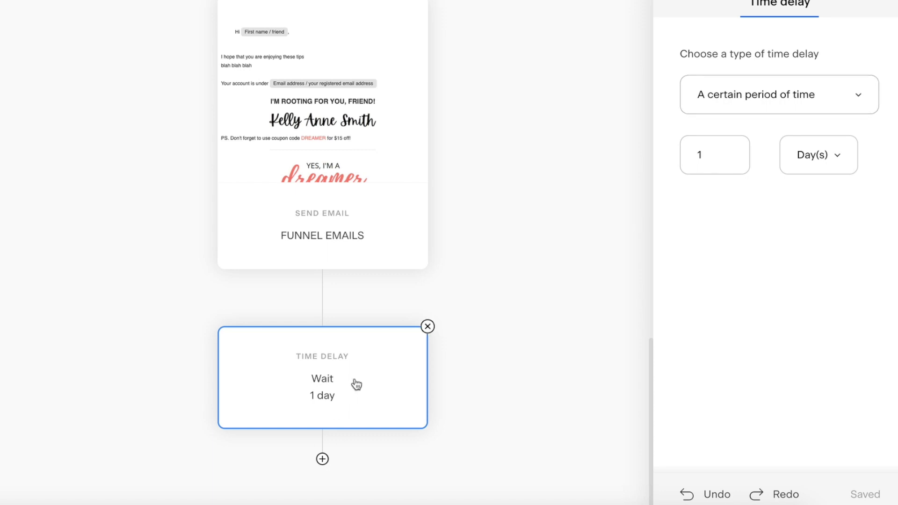
{"action": "left_click", "coordinate": [716, 154]}
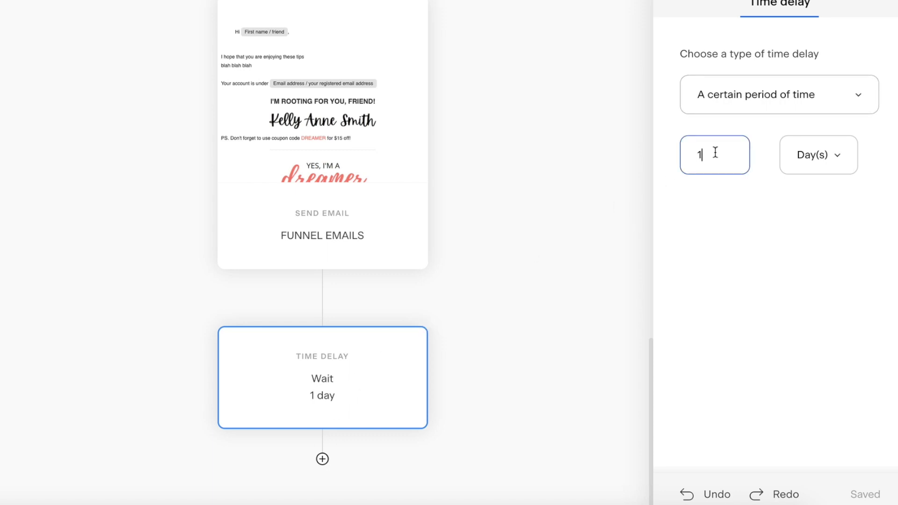
{"action": "left_click_drag", "start_coordinate": [715, 152], "coordinate": [681, 151]}
{"action": "type", "text": "3"}
Add a second time delay after the 3-day wait that waits for a certain day of the week, Monday through Friday.
{"action": "left_click", "coordinate": [322, 459]}
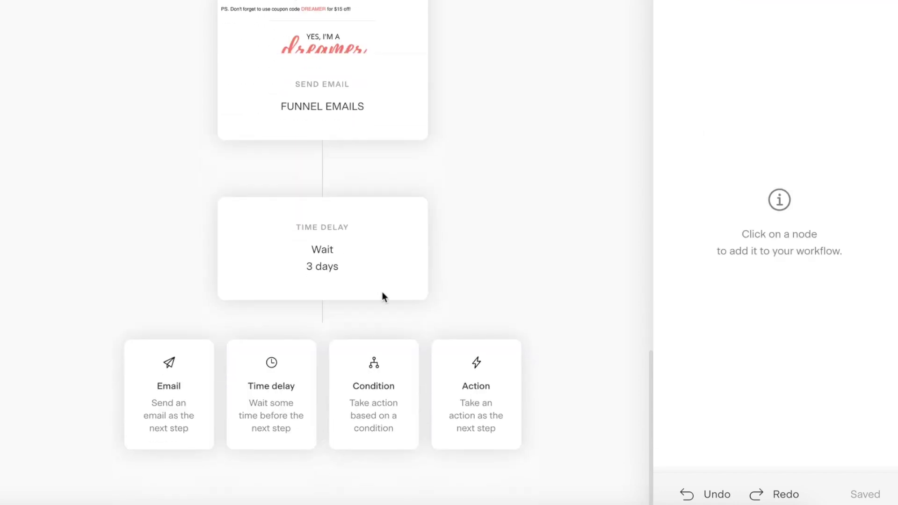
{"action": "left_click", "coordinate": [267, 426]}
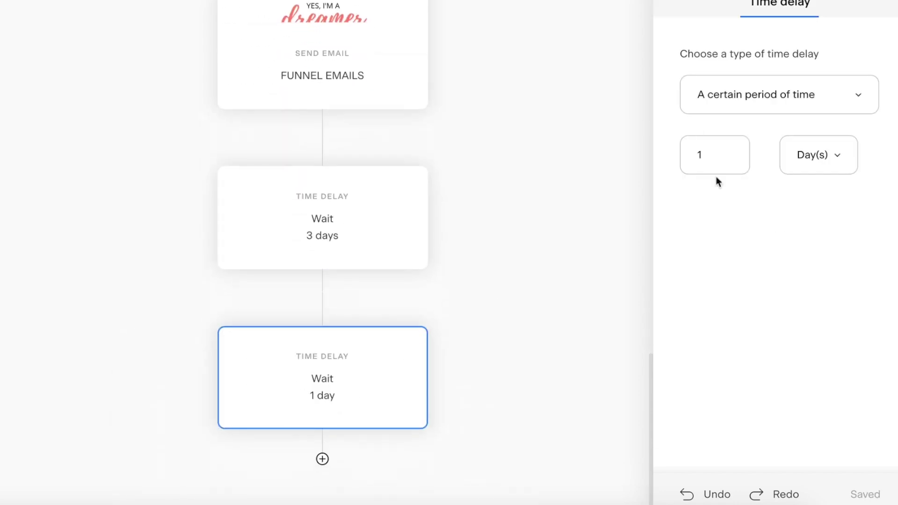
{"action": "left_click", "coordinate": [784, 105]}
{"action": "left_click", "coordinate": [774, 178]}
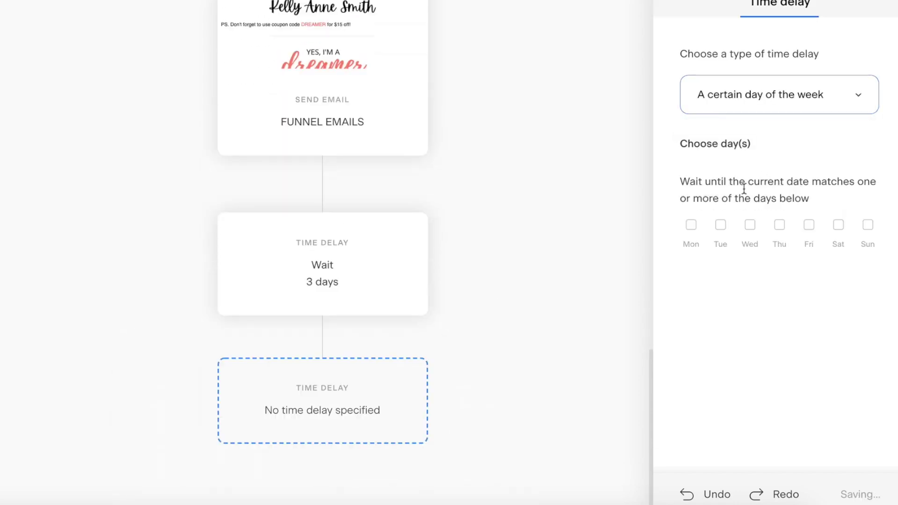
{"action": "left_click", "coordinate": [691, 224]}
{"action": "left_click", "coordinate": [720, 225]}
{"action": "left_click", "coordinate": [749, 224]}
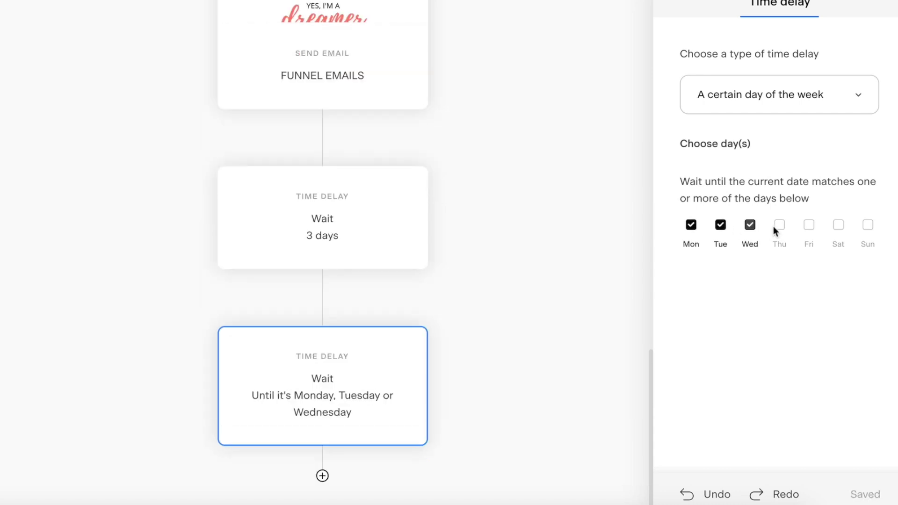
{"action": "left_click", "coordinate": [778, 225]}
{"action": "left_click", "coordinate": [809, 225]}
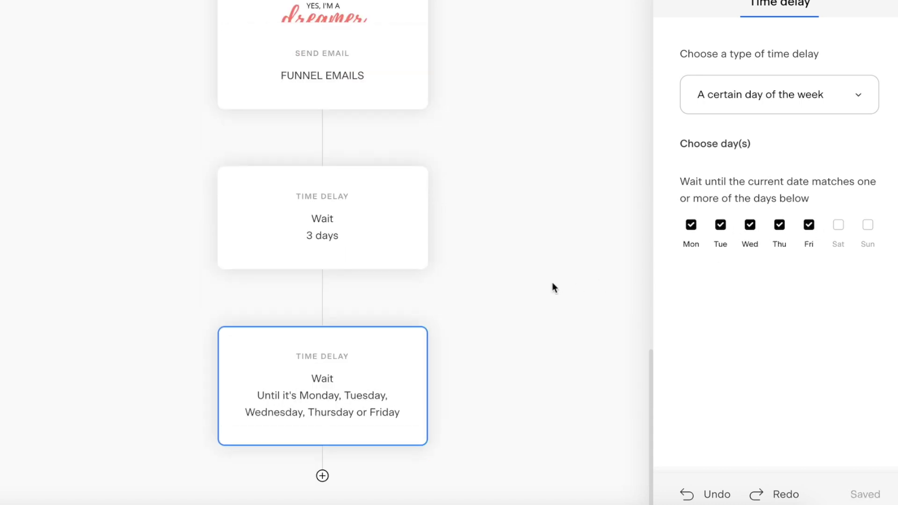
Add a time delay after the weekday delay that waits until a certain time of day, 10:00 AM.
{"action": "left_click", "coordinate": [323, 475]}
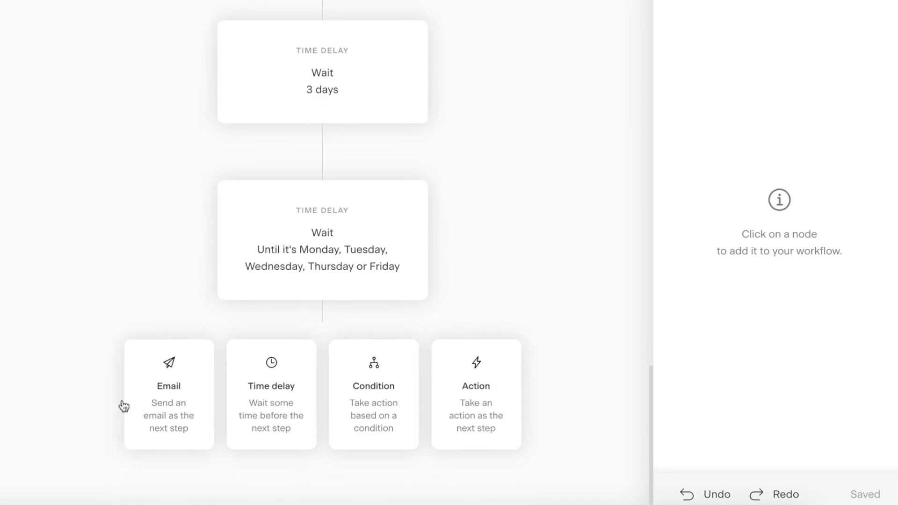
{"action": "left_click", "coordinate": [269, 414]}
{"action": "left_click", "coordinate": [792, 86]}
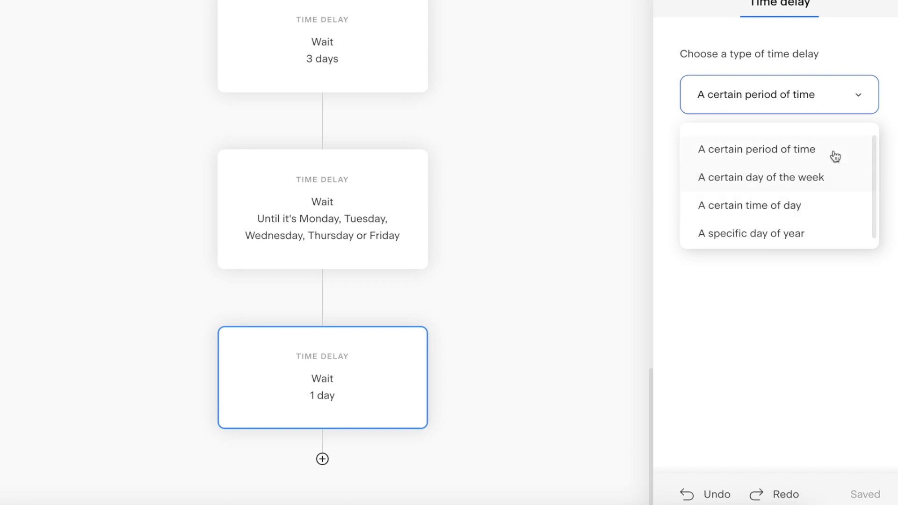
{"action": "left_click", "coordinate": [821, 206]}
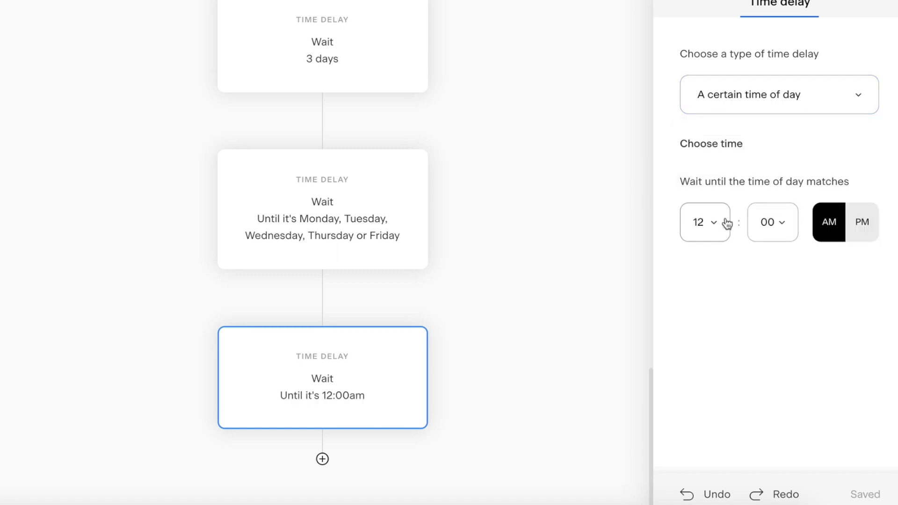
{"action": "left_click", "coordinate": [697, 222]}
{"action": "left_click", "coordinate": [705, 299]}
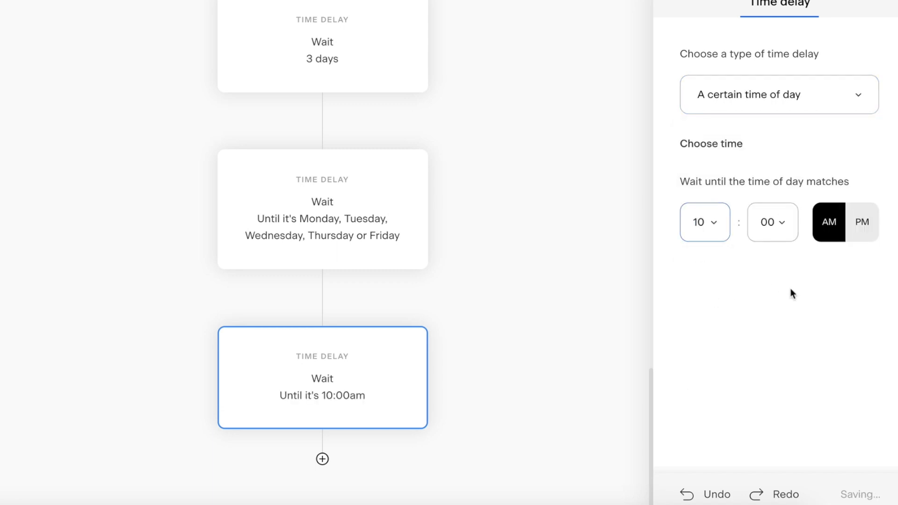
Add an email step after the last 10:00 AM delay using a copy of the existing FUNNEL EMAILS email.
{"action": "left_click", "coordinate": [322, 458]}
{"action": "left_click", "coordinate": [178, 381]}
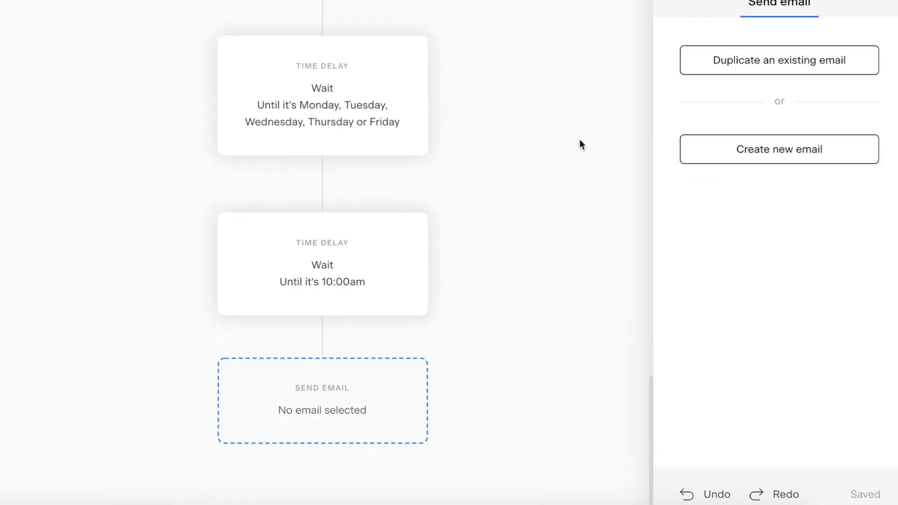
{"action": "left_click", "coordinate": [730, 61]}
{"action": "mouse_move", "coordinate": [170, 202]}
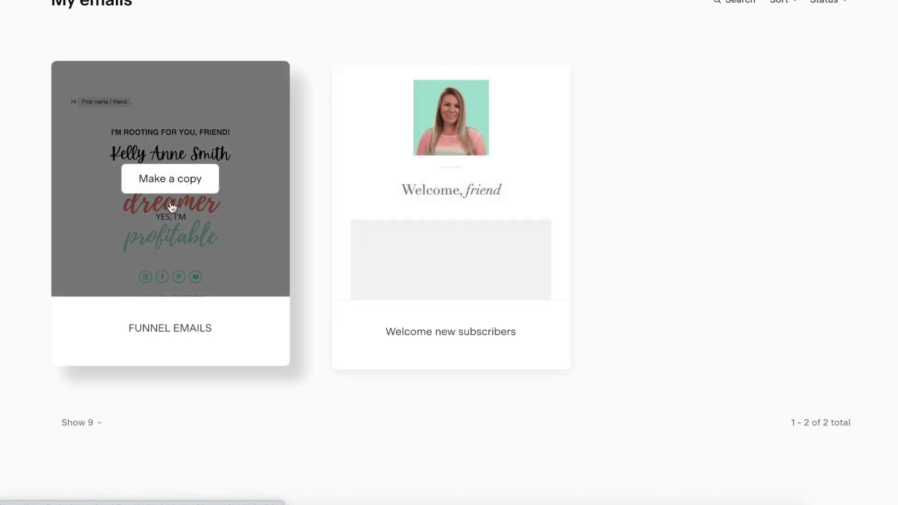
{"action": "left_click", "coordinate": [186, 174]}
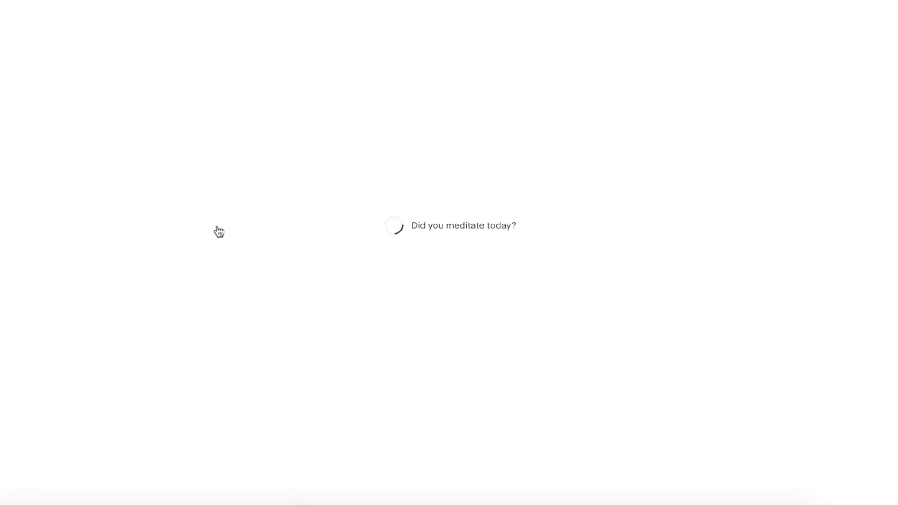
{"action": "scroll", "coordinate": [513, 98], "scroll_direction": "down", "scroll_amount": 5}
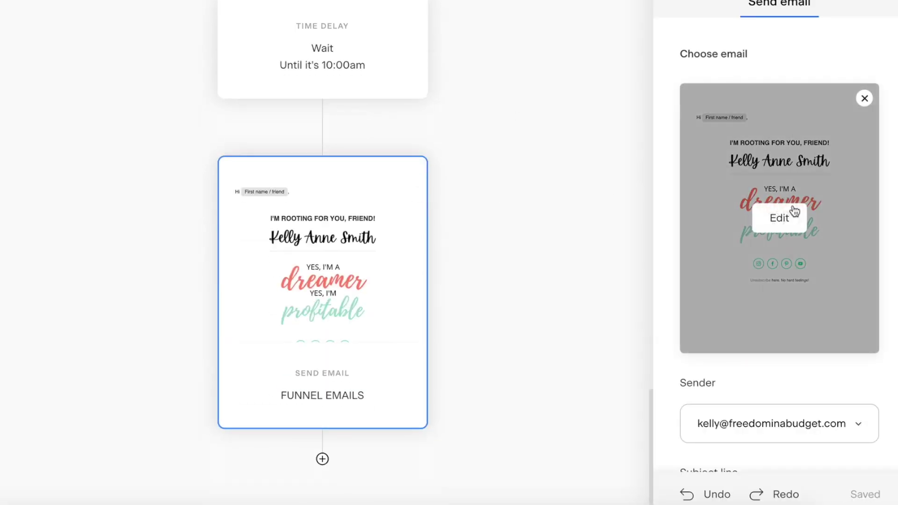
Open the new FUNNEL EMAILS copy for editing and add a text block below the greeting, followed by a video block.
{"action": "left_click", "coordinate": [793, 211]}
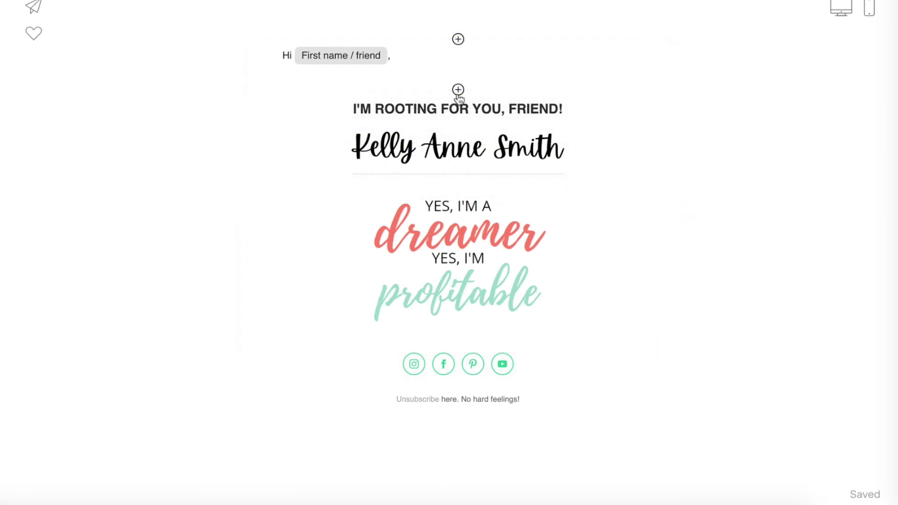
{"action": "left_click", "coordinate": [457, 90]}
{"action": "left_click", "coordinate": [320, 196]}
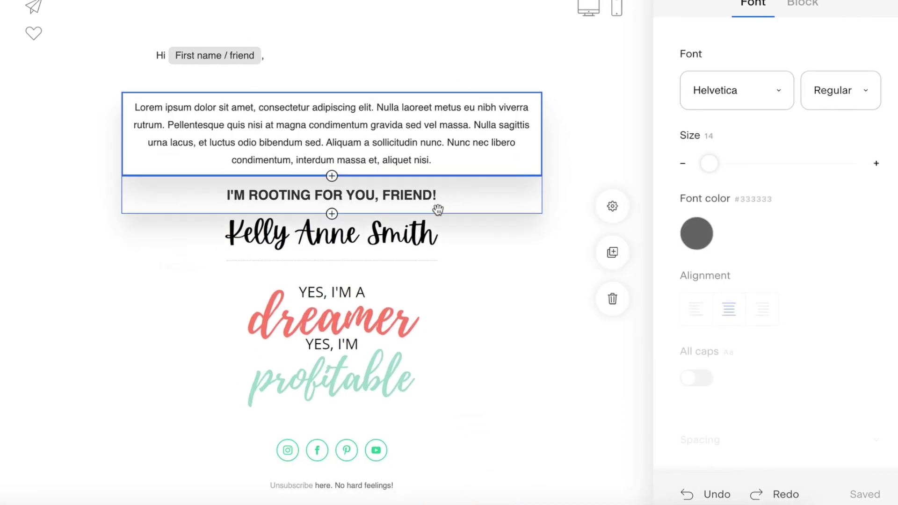
{"action": "left_click", "coordinate": [333, 174]}
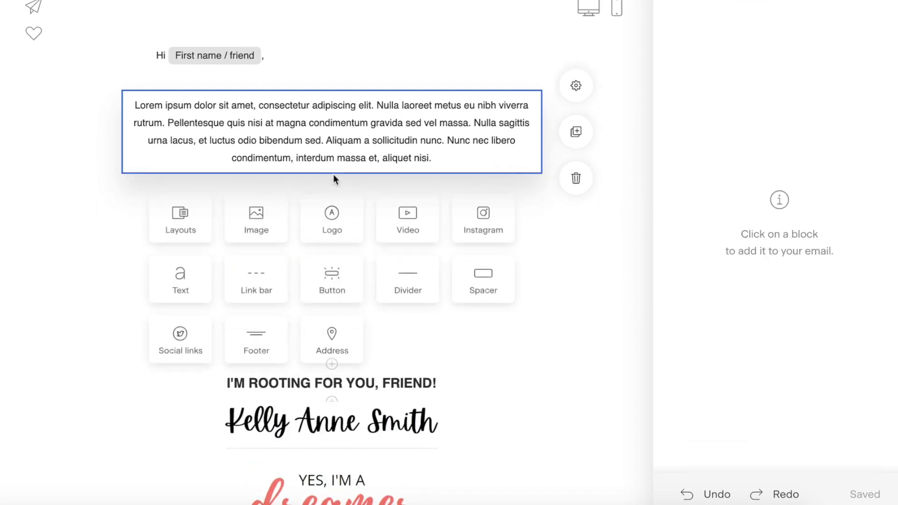
{"action": "left_click", "coordinate": [411, 224]}
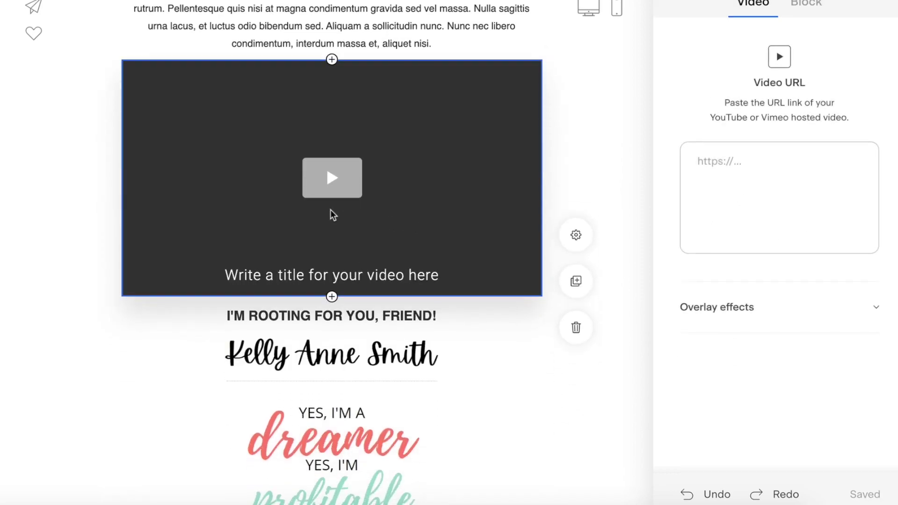
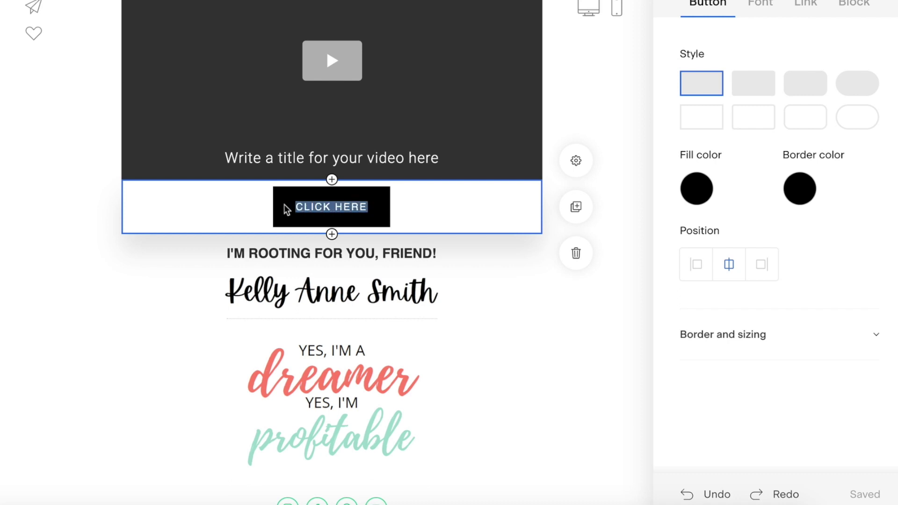
Label the new button "ENROLL TODAY!" and fill it with the coral brand color #FF8577.
{"action": "type", "text": "Enro"}
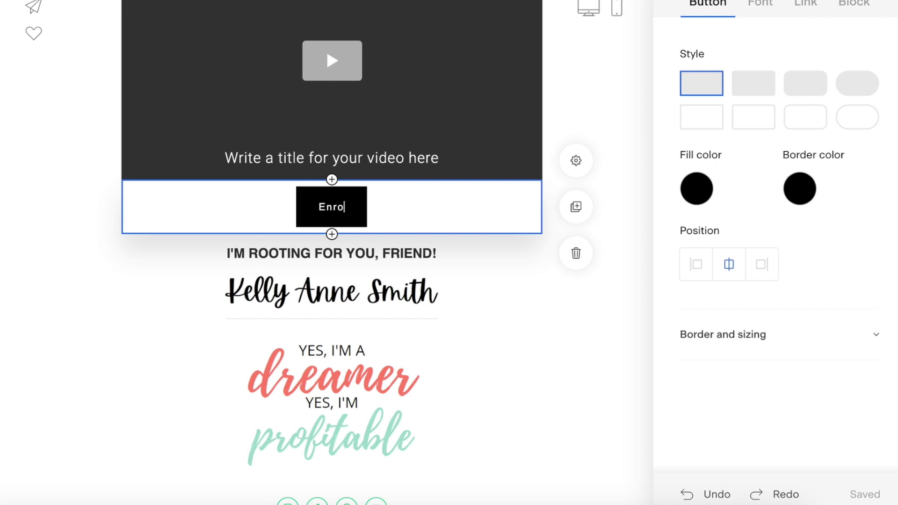
{"action": "key", "text": "BackSpace"}
{"action": "key", "text": "BackSpace"}
{"action": "key", "text": "BackSpace"}
{"action": "type", "text": "nroll Today!"}
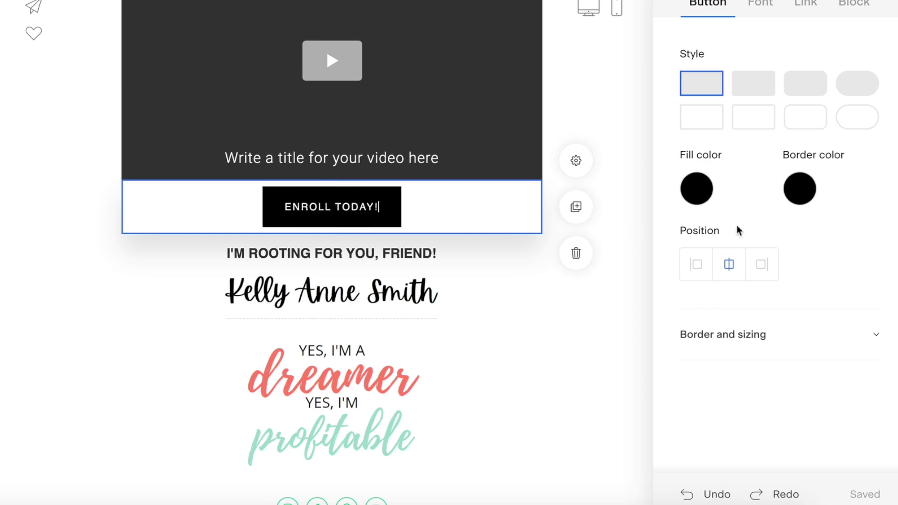
{"action": "left_click", "coordinate": [702, 194]}
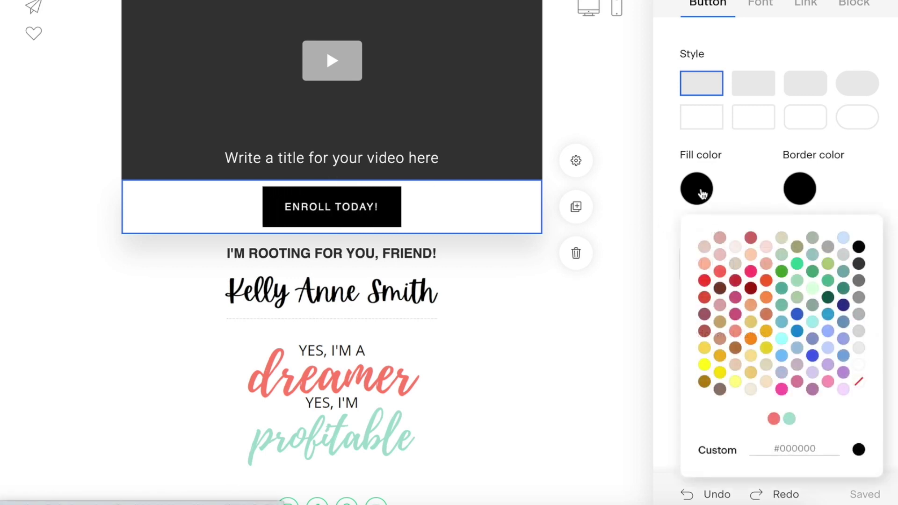
{"action": "left_click", "coordinate": [773, 420]}
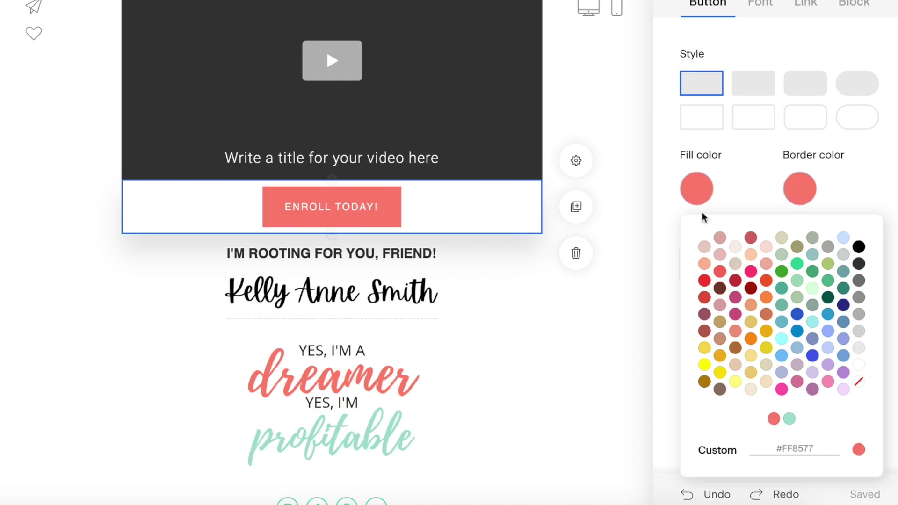
Try mint #A4DDD2 and black #000000 as the border color of the ENROLL TODAY! button.
{"action": "left_click", "coordinate": [805, 189]}
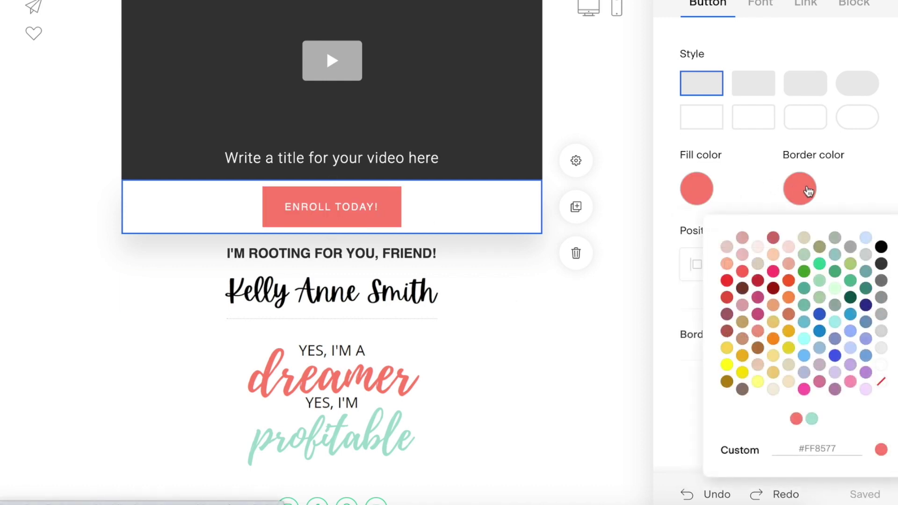
{"action": "left_click", "coordinate": [812, 419]}
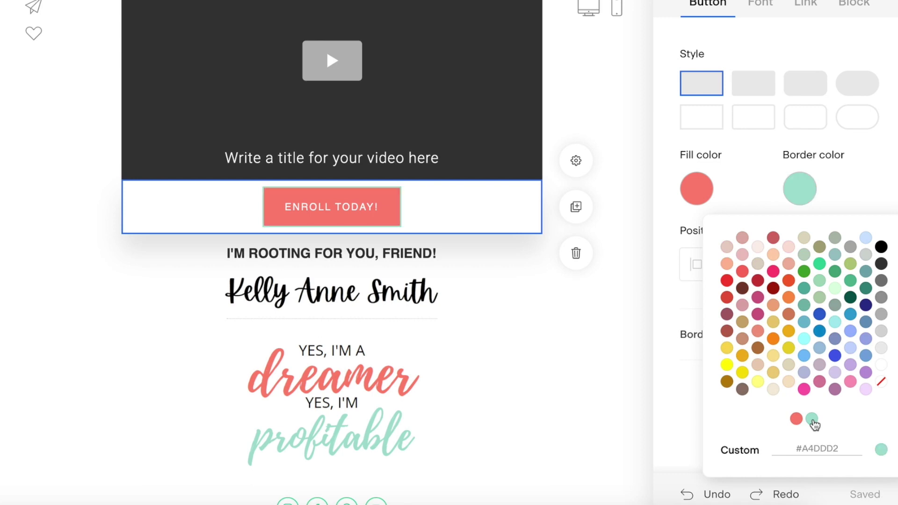
{"action": "left_click", "coordinate": [881, 248]}
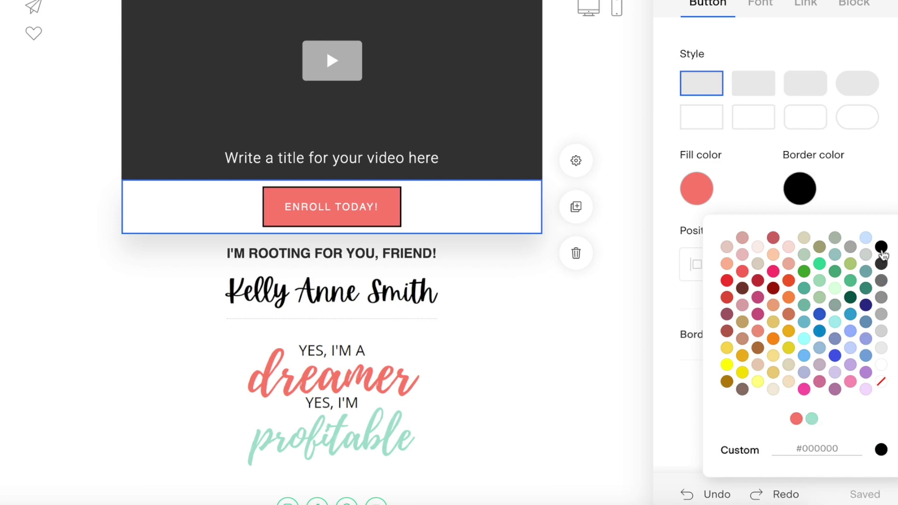
{"action": "left_click", "coordinate": [754, 181]}
Try the outlined and filled button styles with pill, rounded and square corners on the ENROLL TODAY! button.
{"action": "left_click", "coordinate": [865, 124]}
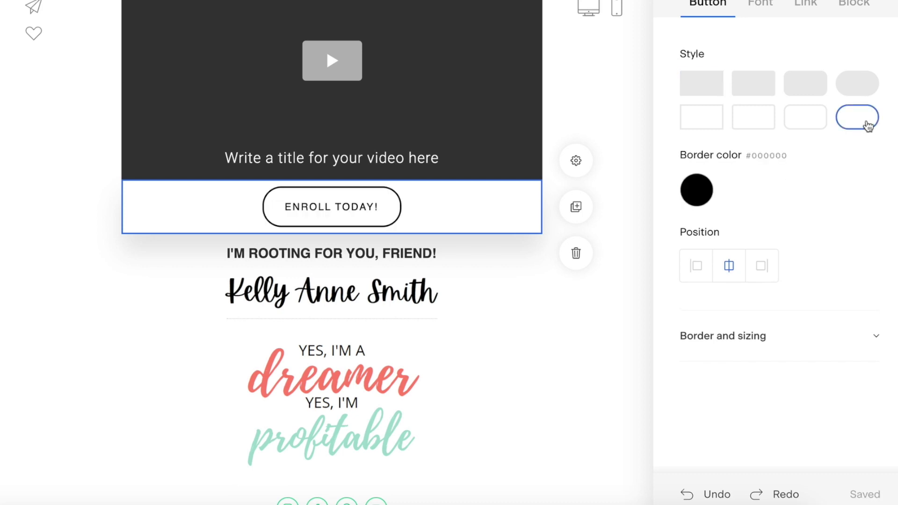
{"action": "left_click", "coordinate": [865, 85]}
{"action": "left_click", "coordinate": [806, 84]}
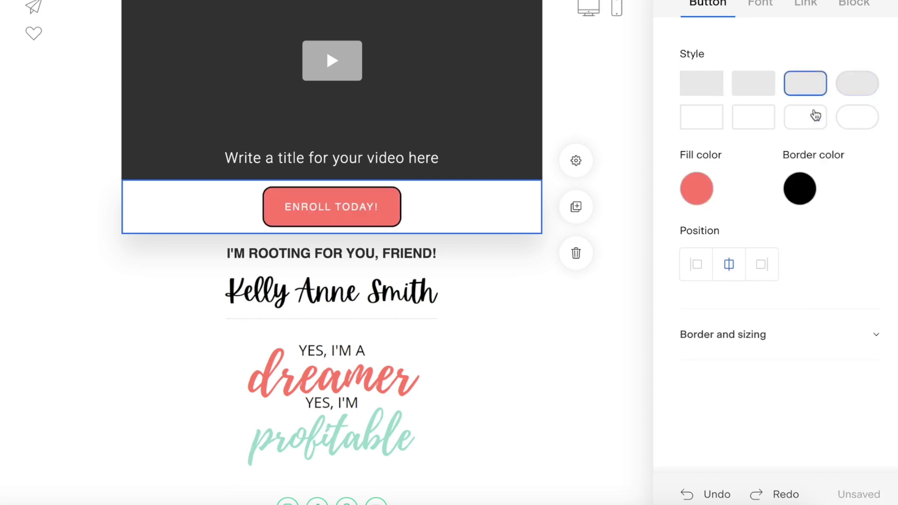
{"action": "left_click", "coordinate": [815, 115]}
{"action": "left_click", "coordinate": [757, 120]}
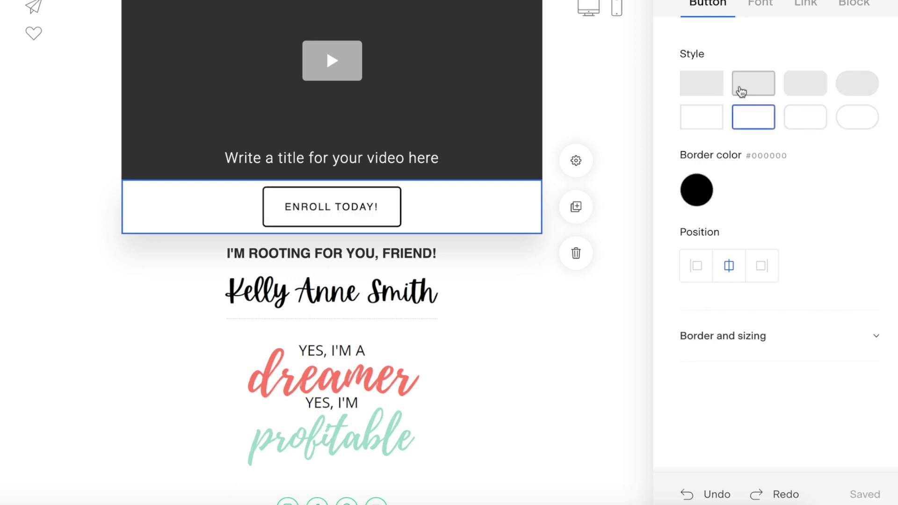
{"action": "left_click", "coordinate": [741, 91]}
{"action": "left_click", "coordinate": [697, 87]}
{"action": "left_click", "coordinate": [697, 117]}
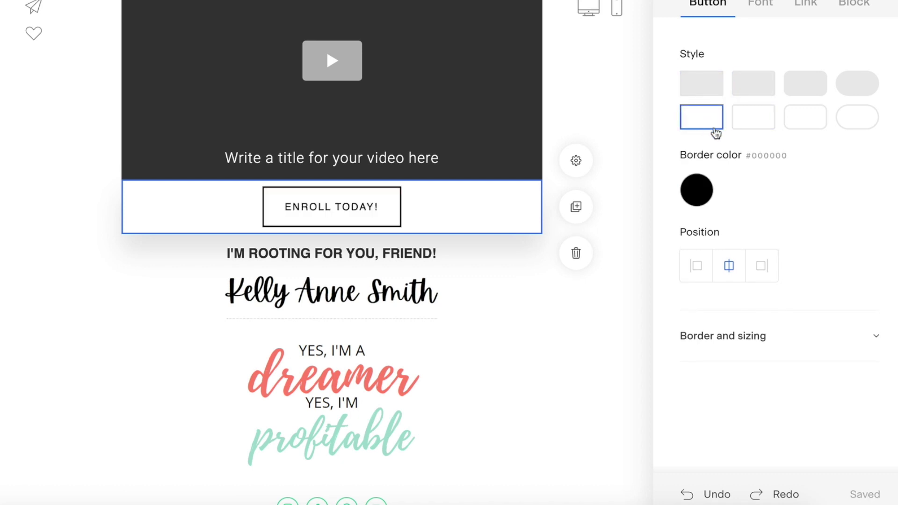
Give the ENROLL TODAY! button the filled pill style and a coral #FF8577 border.
{"action": "left_click", "coordinate": [864, 90]}
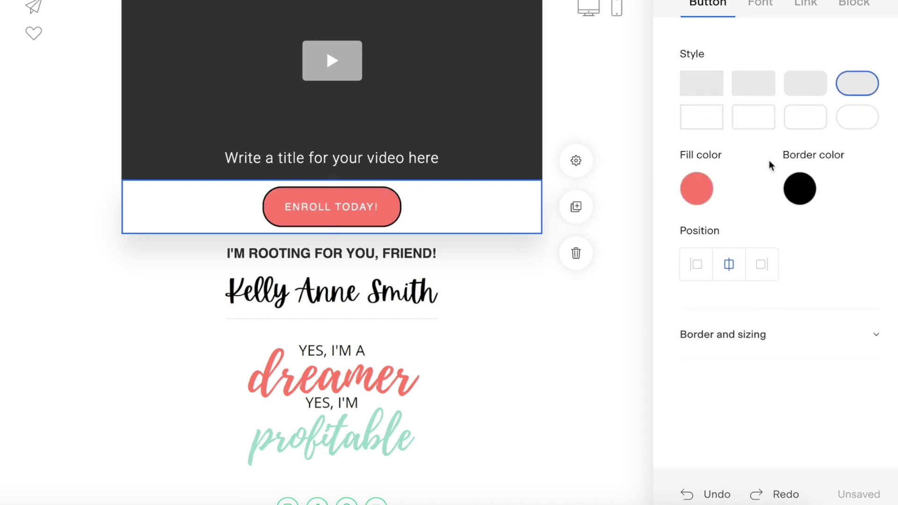
{"action": "left_click", "coordinate": [800, 191]}
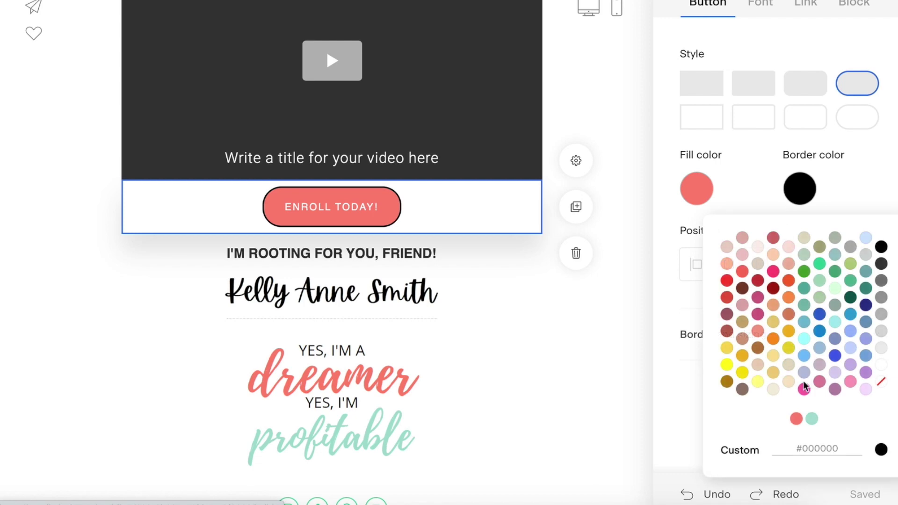
{"action": "left_click", "coordinate": [796, 419]}
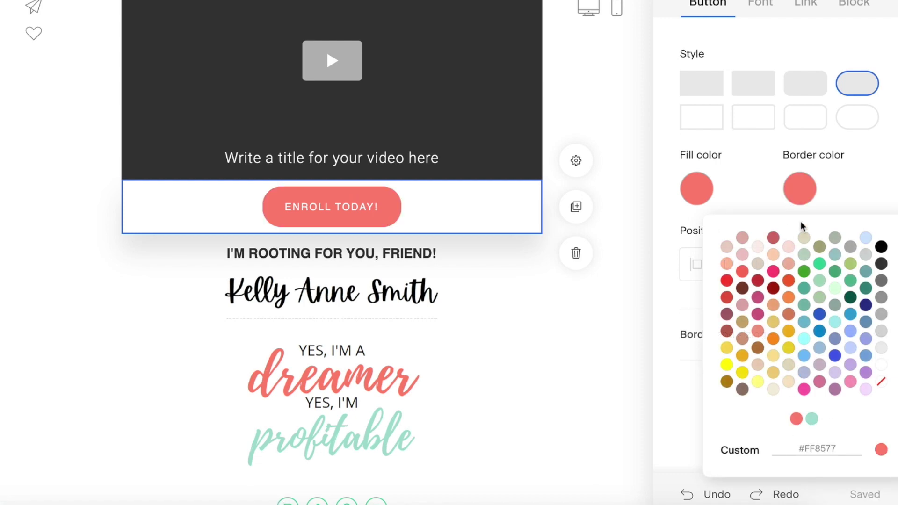
{"action": "left_click", "coordinate": [858, 186]}
Set the font of the ENROLL TODAY! button's label to Franklin Gothic.
{"action": "left_click", "coordinate": [761, 11]}
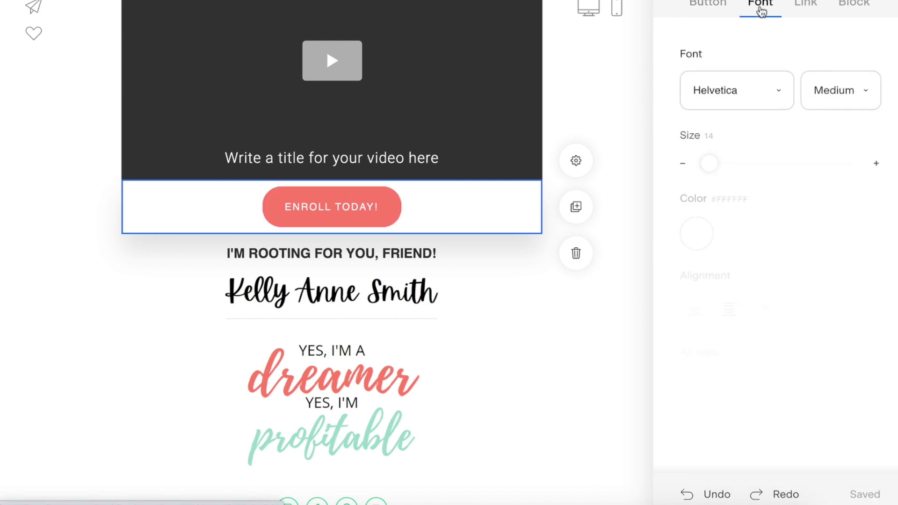
{"action": "left_click", "coordinate": [747, 90]}
{"action": "left_click", "coordinate": [741, 180]}
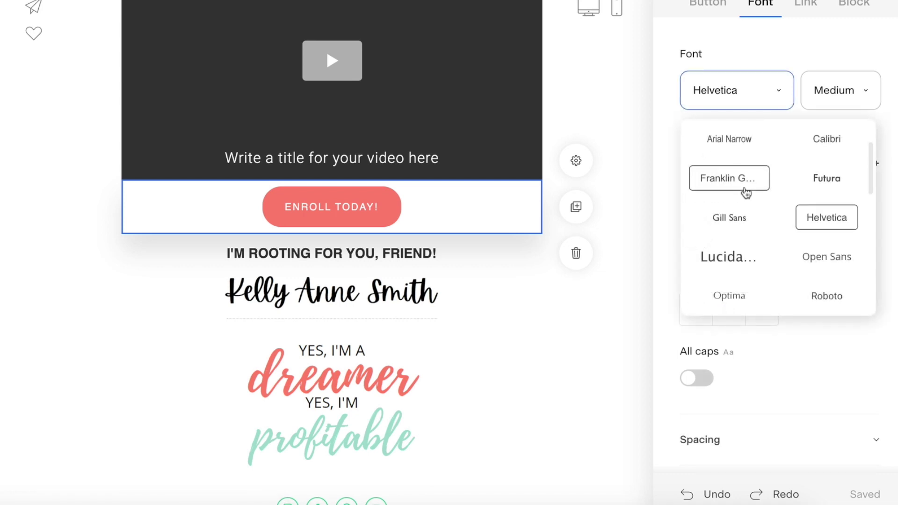
{"action": "left_click", "coordinate": [737, 91]}
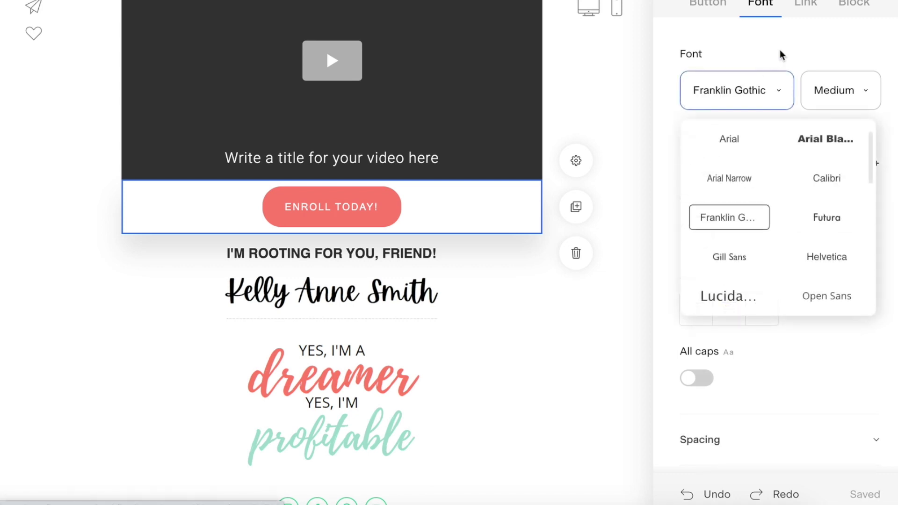
{"action": "left_click", "coordinate": [806, 11]}
{"action": "left_click", "coordinate": [765, 181]}
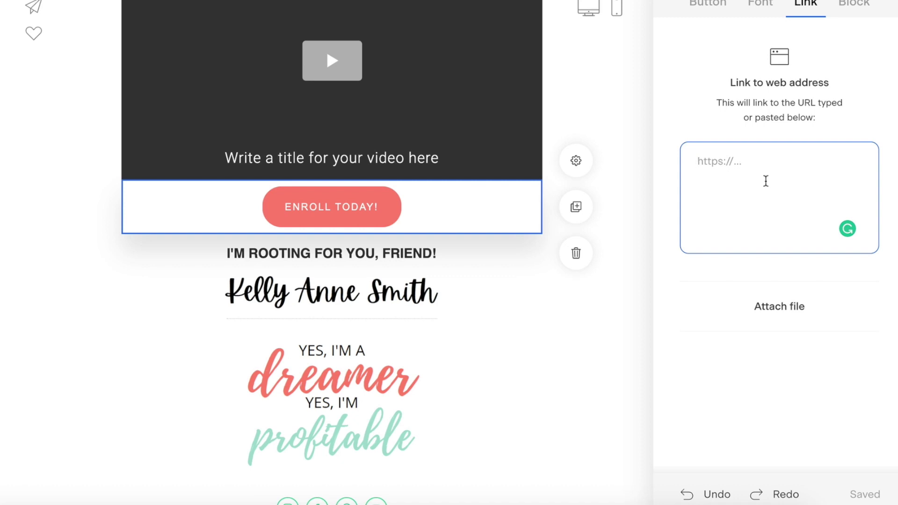
{"action": "type", "text": "HTTps://dreamertop"}
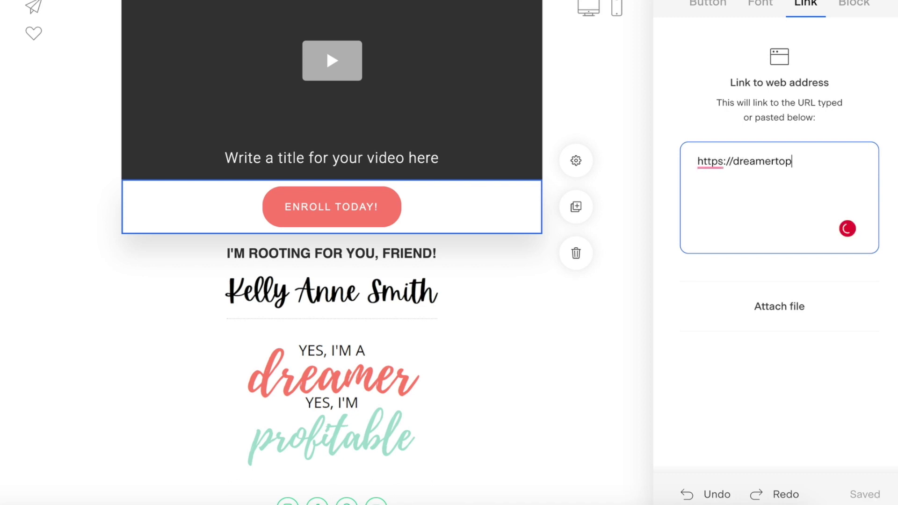
{"action": "type", "text": "om"}
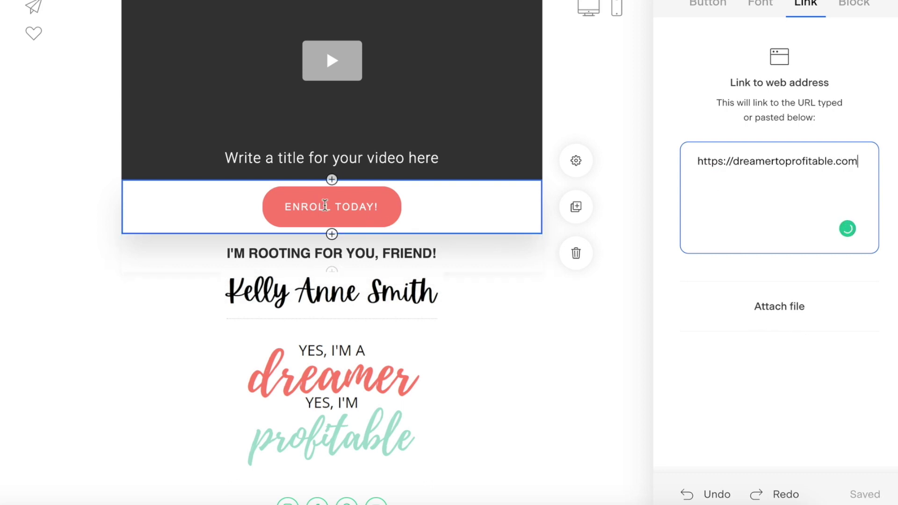
{"action": "left_click", "coordinate": [638, 251]}
Add a second button below ENROLL TODAY! labeled "DOWNLOAD HERE!" and give it the outlined pill style.
{"action": "left_click", "coordinate": [332, 235]}
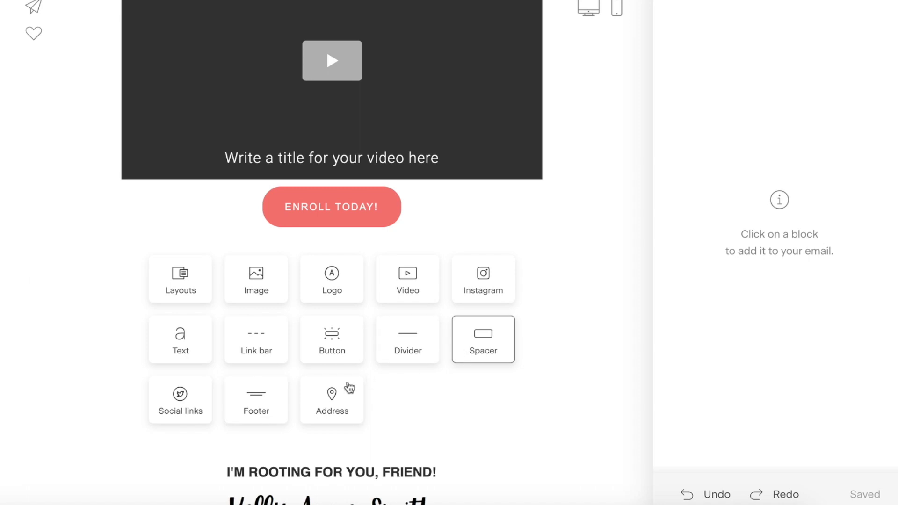
{"action": "left_click", "coordinate": [345, 350]}
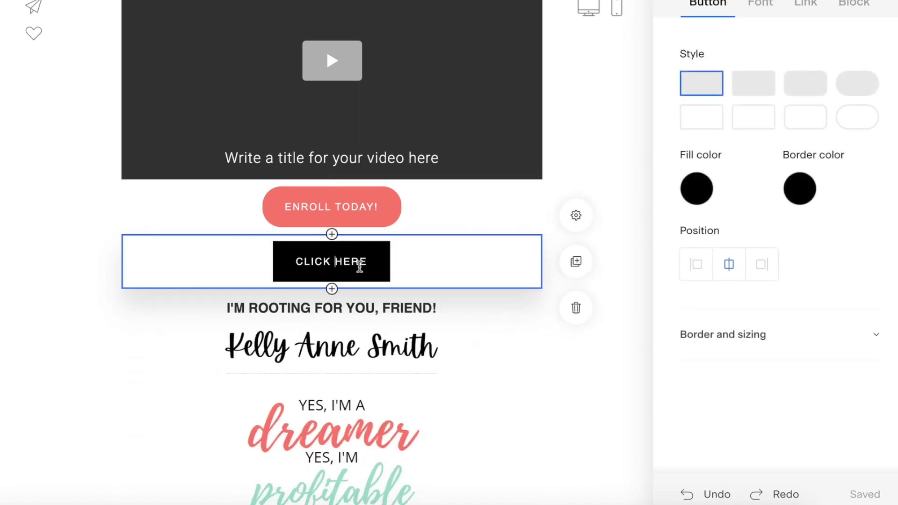
{"action": "left_click_drag", "start_coordinate": [368, 261], "coordinate": [284, 261]}
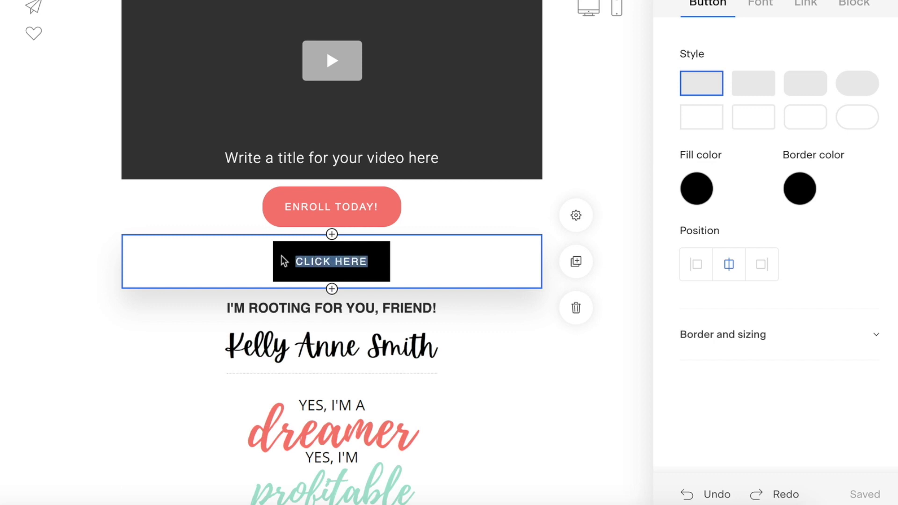
{"action": "type", "text": "DOWNLOA"}
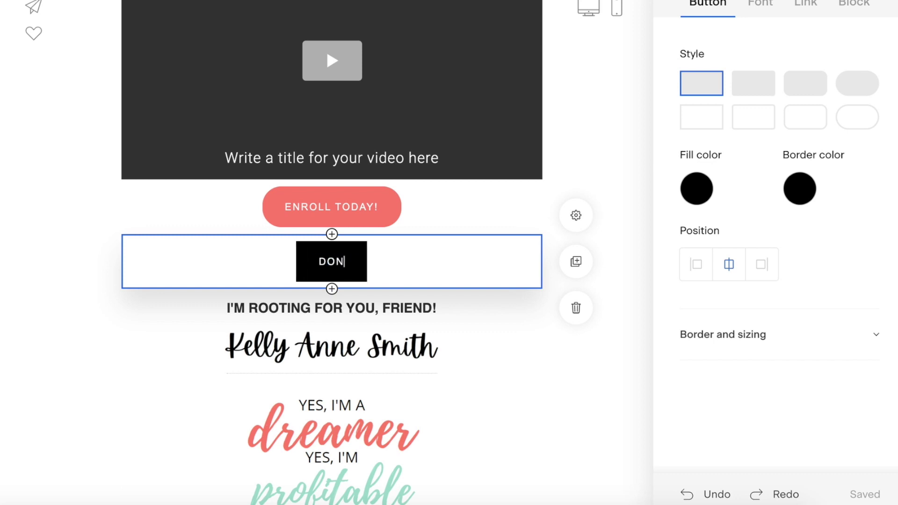
{"action": "type", "text": "D HERE!"}
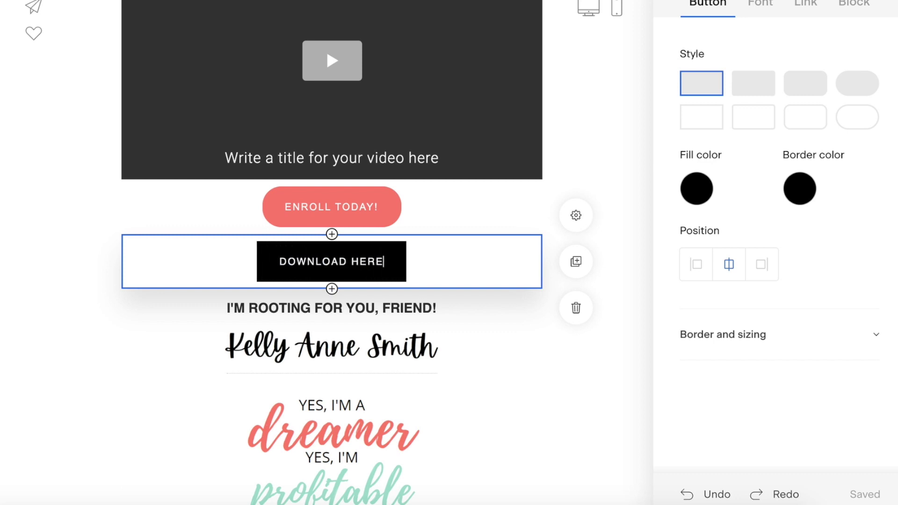
{"action": "left_click", "coordinate": [872, 112]}
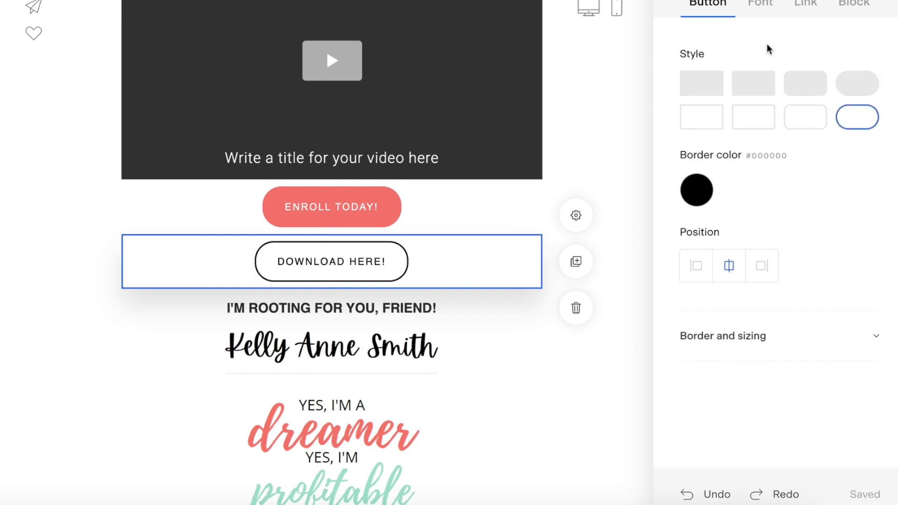
Open the file attachment option for the DOWNLOAD HERE! button's link, review the email layout and return to the workflow.
{"action": "left_click", "coordinate": [815, 10]}
{"action": "left_click", "coordinate": [764, 311]}
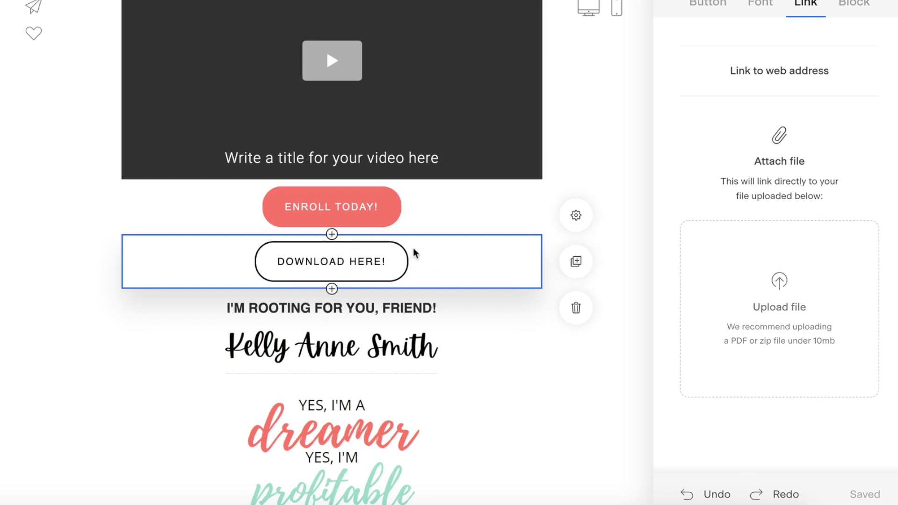
{"action": "scroll", "coordinate": [410, 293], "scroll_direction": "down", "scroll_amount": 2}
{"action": "scroll", "coordinate": [410, 292], "scroll_direction": "up", "scroll_amount": 5}
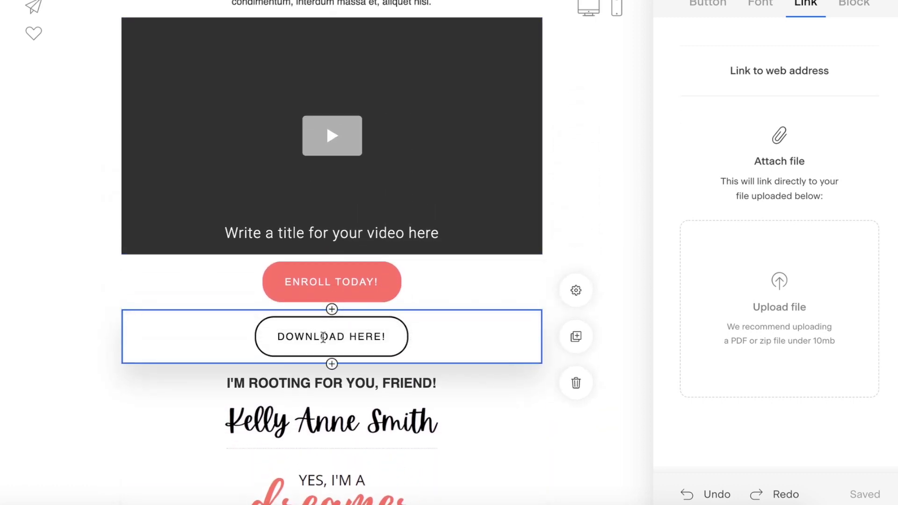
{"action": "scroll", "coordinate": [352, 351], "scroll_direction": "down", "scroll_amount": 5}
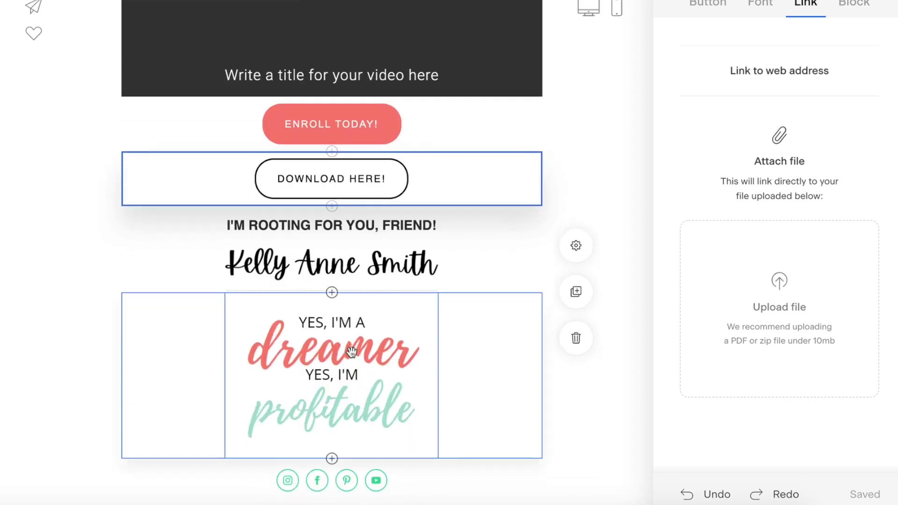
{"action": "scroll", "coordinate": [351, 352], "scroll_direction": "up", "scroll_amount": 9}
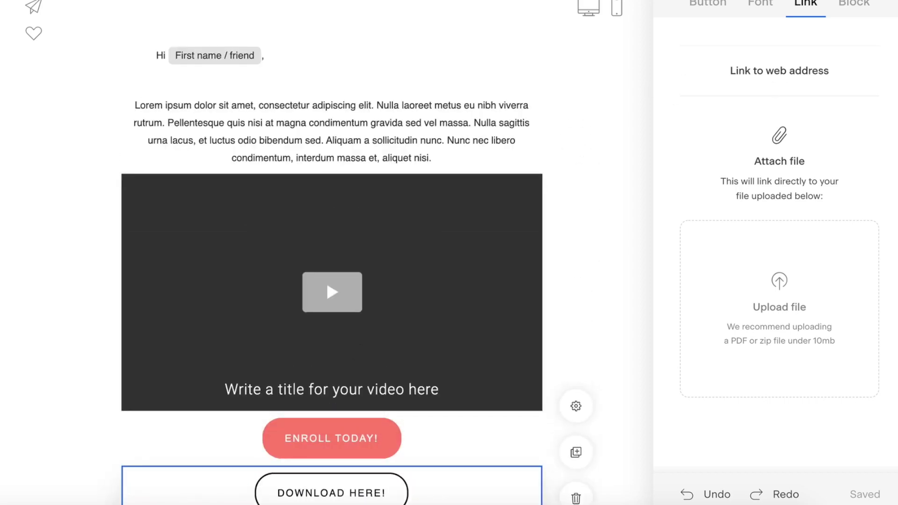
{"action": "key", "text": "Escape"}
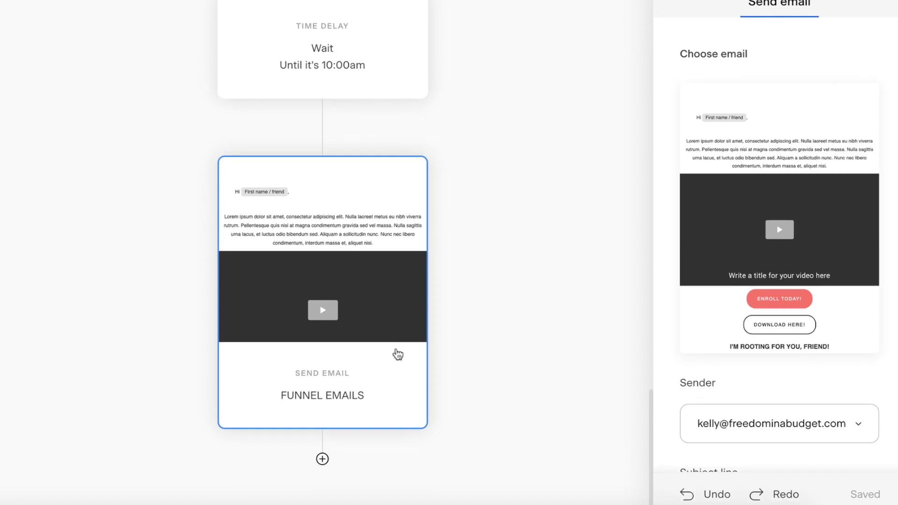
Add a time delay of 2 days below the last FUNNEL EMAILS email in the workflow.
{"action": "left_click", "coordinate": [321, 459]}
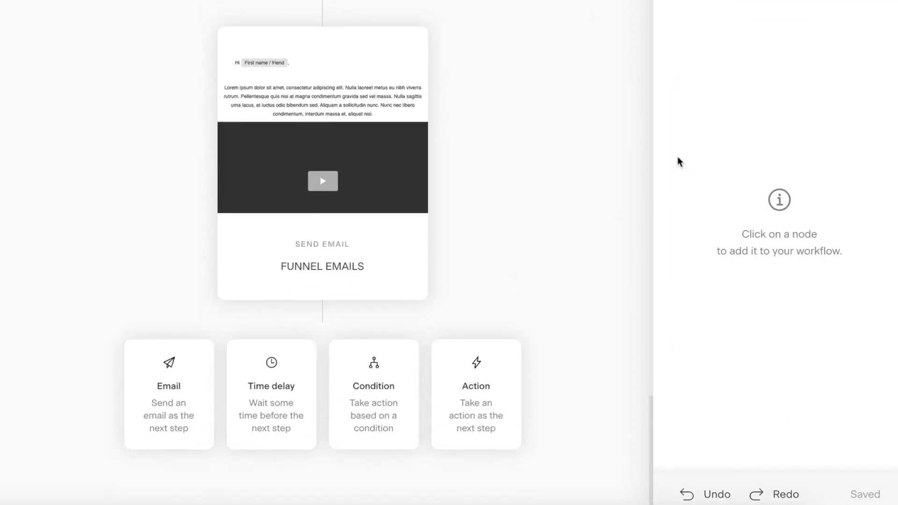
{"action": "left_click", "coordinate": [285, 394]}
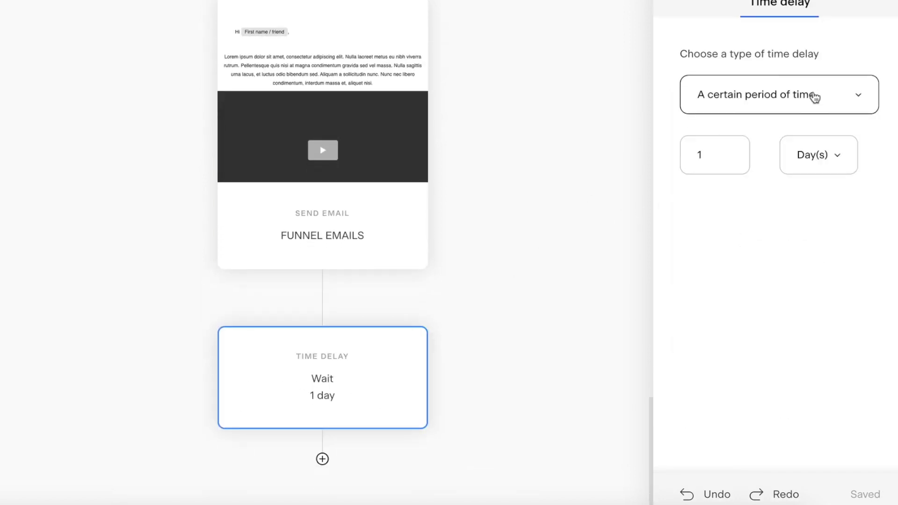
{"action": "left_click", "coordinate": [812, 96]}
{"action": "left_click", "coordinate": [716, 342]}
{"action": "left_click", "coordinate": [721, 153]}
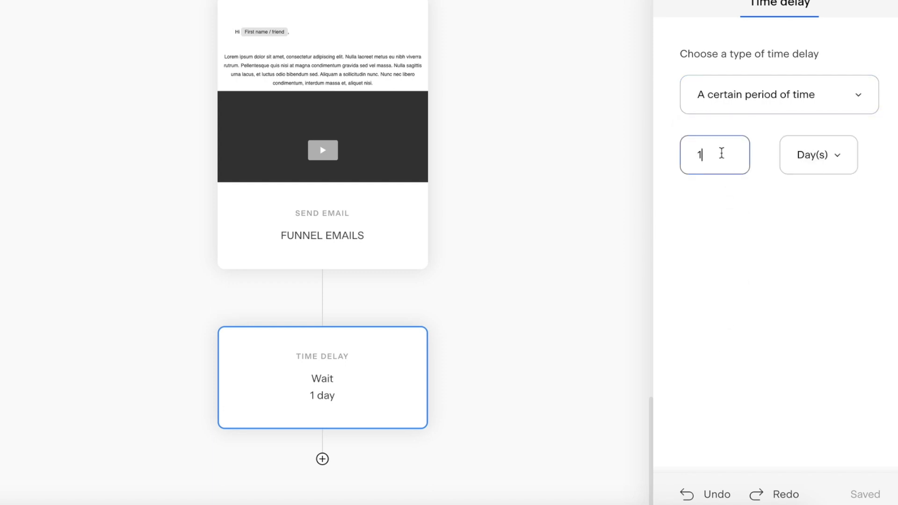
{"action": "type", "text": "2"}
Add another time delay that waits for a certain day of the week, Monday through Friday.
{"action": "left_click", "coordinate": [322, 460]}
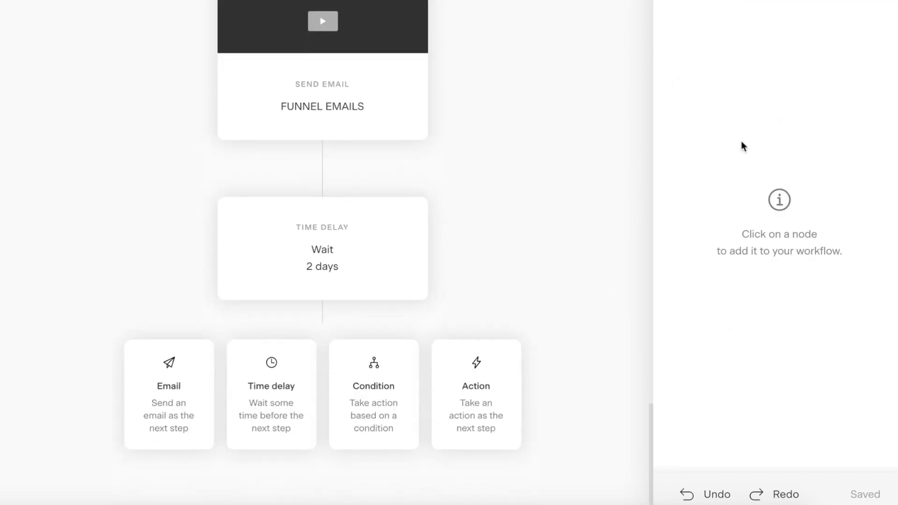
{"action": "left_click", "coordinate": [230, 418]}
{"action": "left_click", "coordinate": [738, 102]}
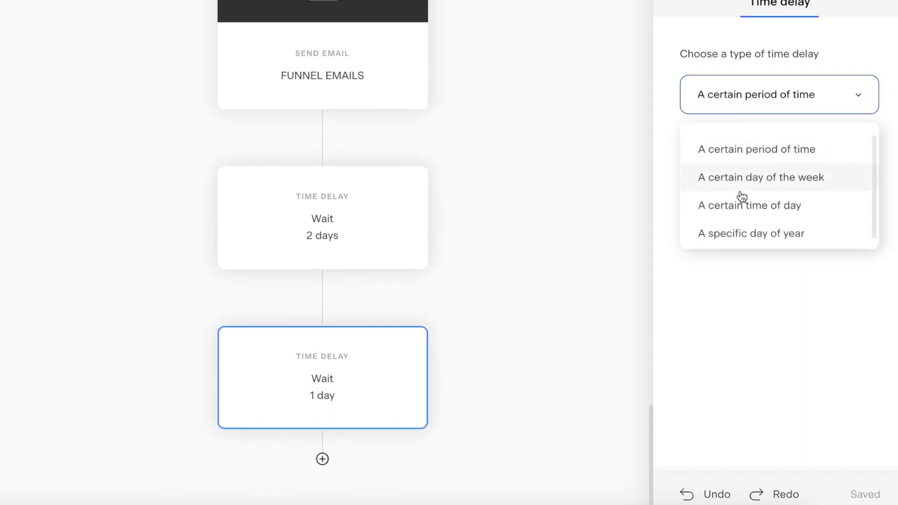
{"action": "left_click", "coordinate": [743, 188]}
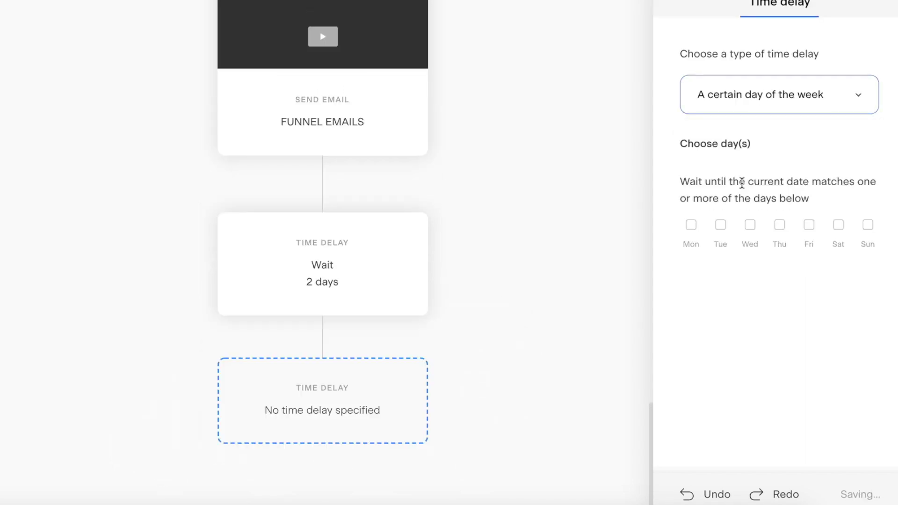
{"action": "left_click", "coordinate": [697, 228]}
{"action": "left_click", "coordinate": [719, 228]}
{"action": "left_click", "coordinate": [750, 229]}
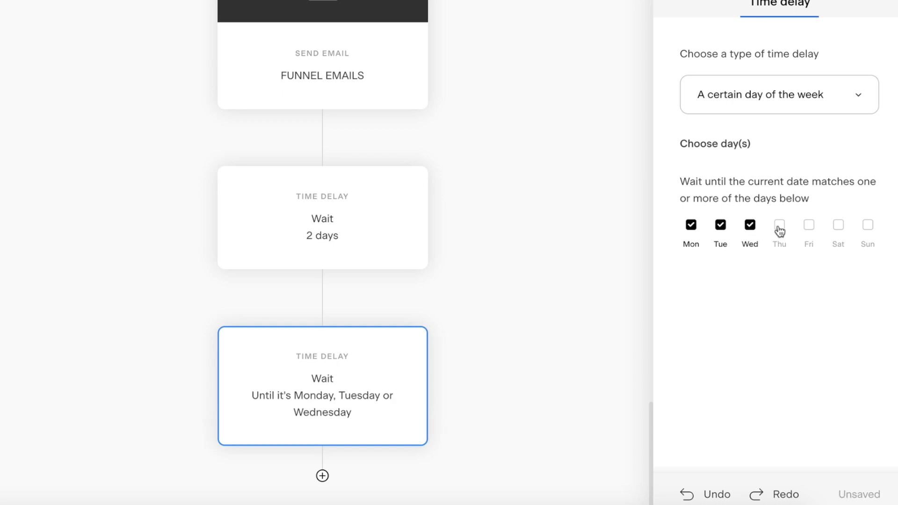
{"action": "left_click", "coordinate": [779, 228]}
{"action": "left_click", "coordinate": [810, 228]}
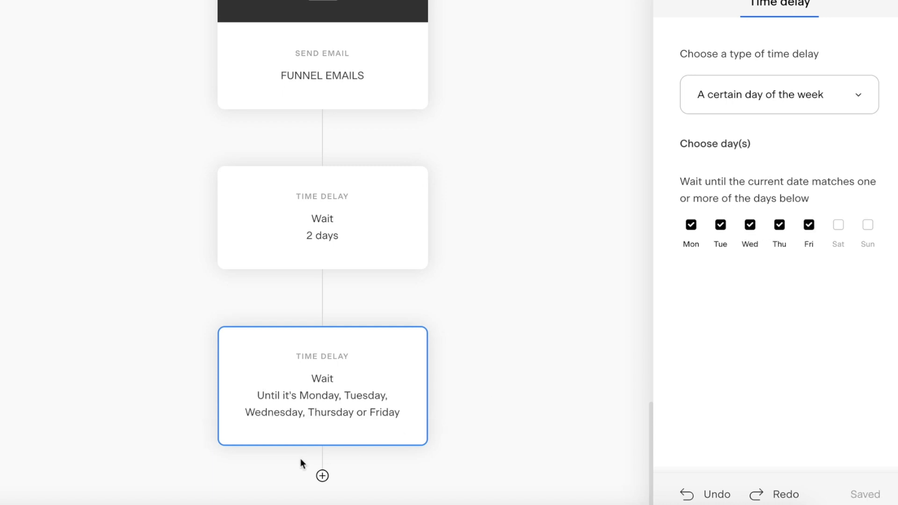
Add a time delay below the weekday delay that waits until 10:00 AM.
{"action": "left_click", "coordinate": [323, 476]}
{"action": "left_click", "coordinate": [259, 392]}
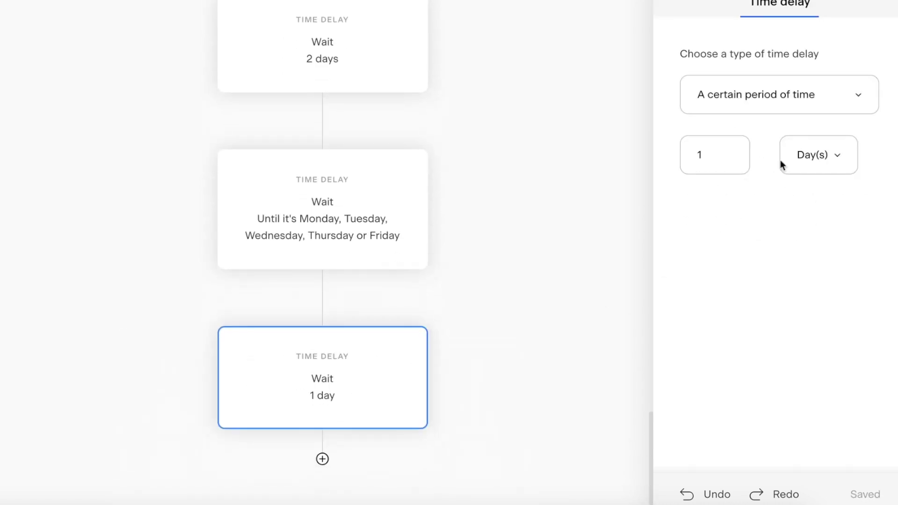
{"action": "left_click", "coordinate": [774, 100]}
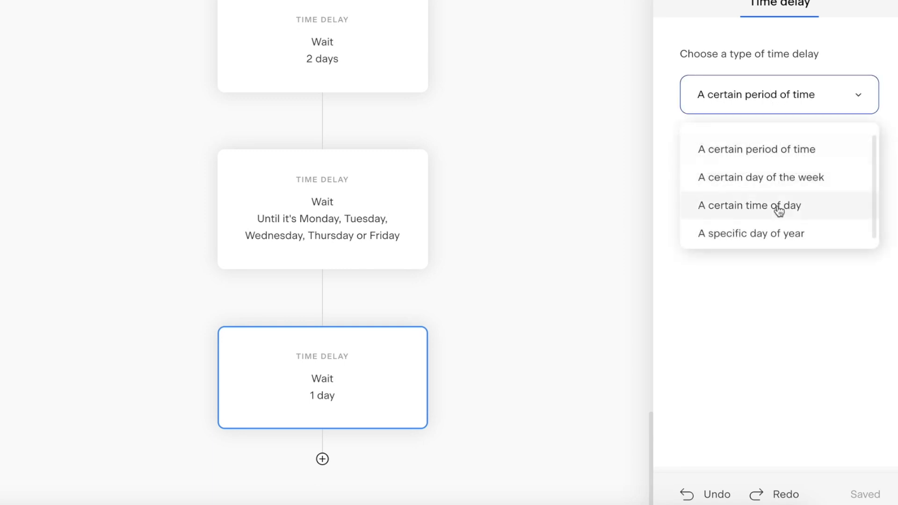
{"action": "left_click", "coordinate": [778, 212]}
{"action": "left_click", "coordinate": [708, 231]}
{"action": "left_click", "coordinate": [703, 294]}
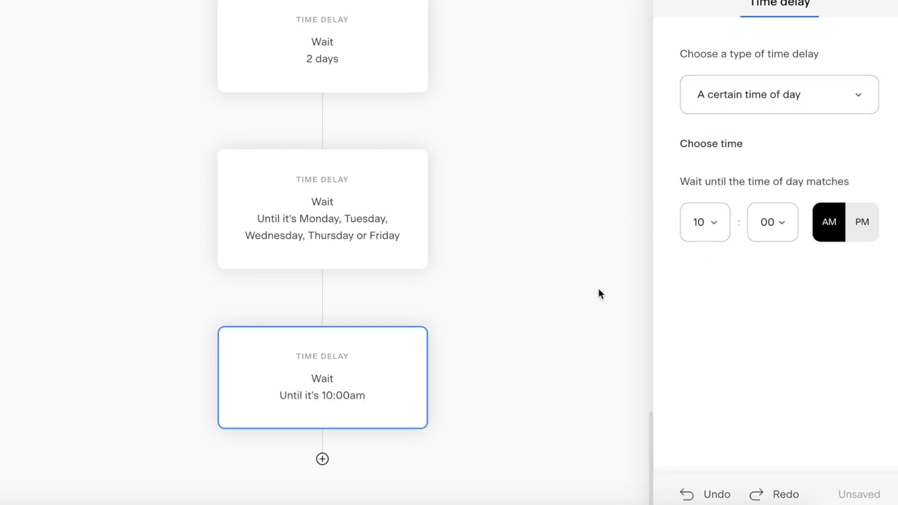
Add a send email step below the new 10:00am delay and start creating a new email for it.
{"action": "left_click", "coordinate": [322, 460]}
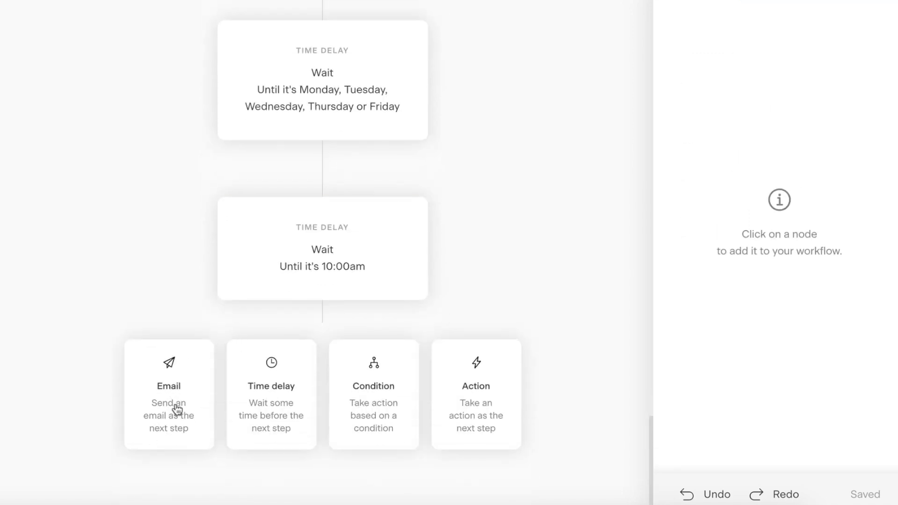
{"action": "left_click", "coordinate": [177, 410]}
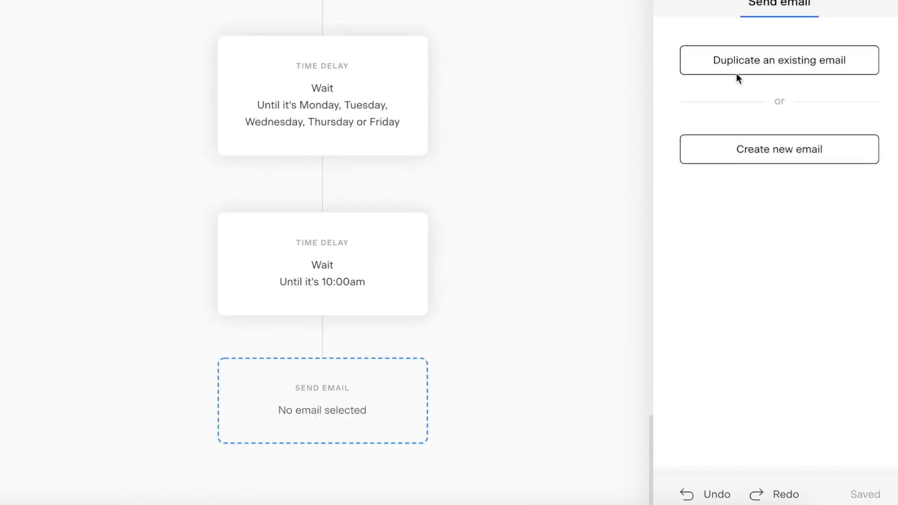
{"action": "left_click", "coordinate": [741, 154]}
Browse the email templates for the Make money, Welcome and Share news goals.
{"action": "scroll", "coordinate": [614, 180], "scroll_direction": "down", "scroll_amount": 6}
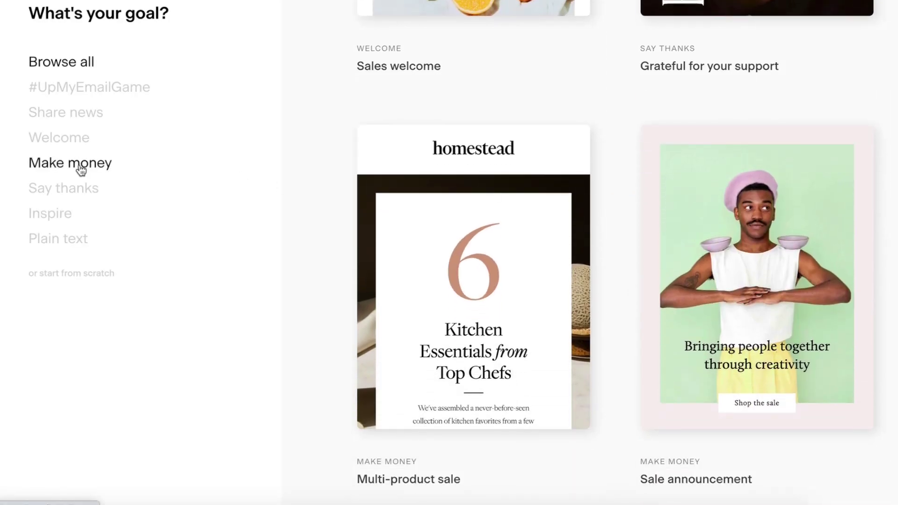
{"action": "left_click", "coordinate": [74, 167]}
{"action": "scroll", "coordinate": [242, 180], "scroll_direction": "down", "scroll_amount": 20}
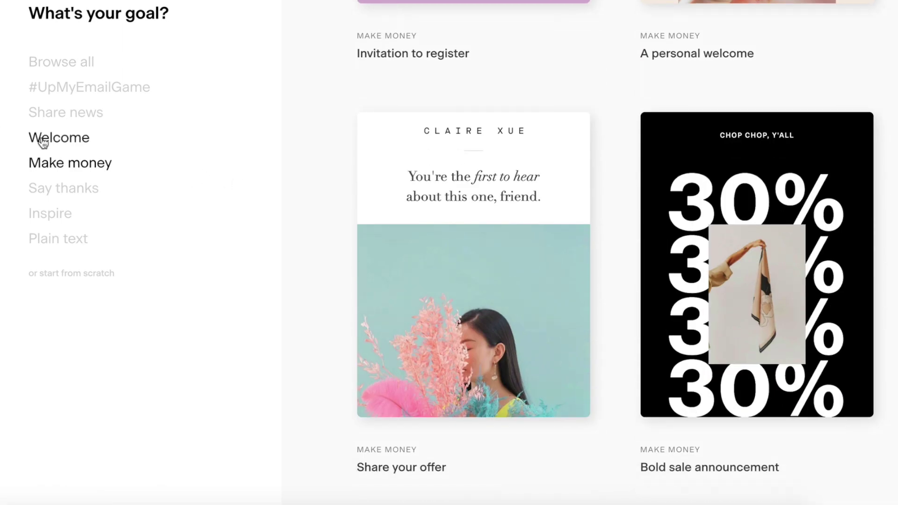
{"action": "left_click", "coordinate": [57, 137]}
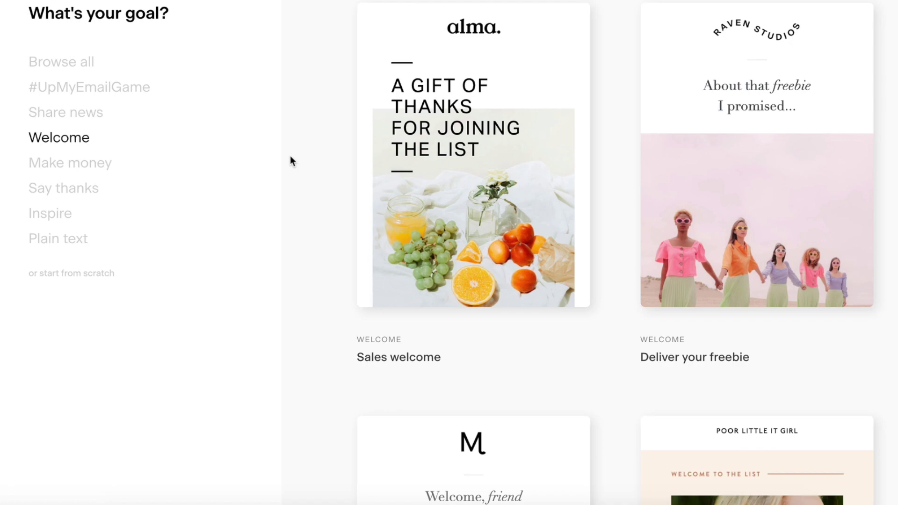
{"action": "left_click", "coordinate": [70, 117]}
{"action": "scroll", "coordinate": [322, 131], "scroll_direction": "down", "scroll_amount": 1}
{"action": "scroll", "coordinate": [322, 126], "scroll_direction": "down", "scroll_amount": 20}
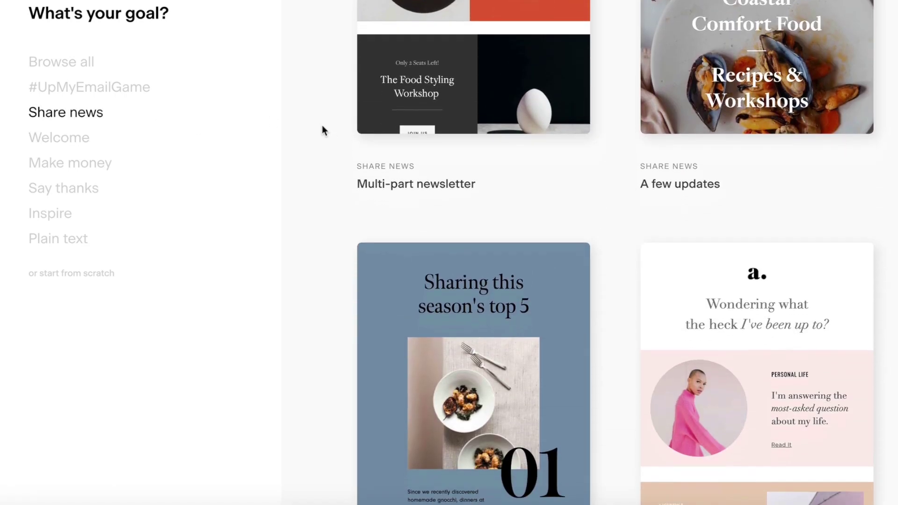
{"action": "scroll", "coordinate": [321, 127], "scroll_direction": "down", "scroll_amount": 3}
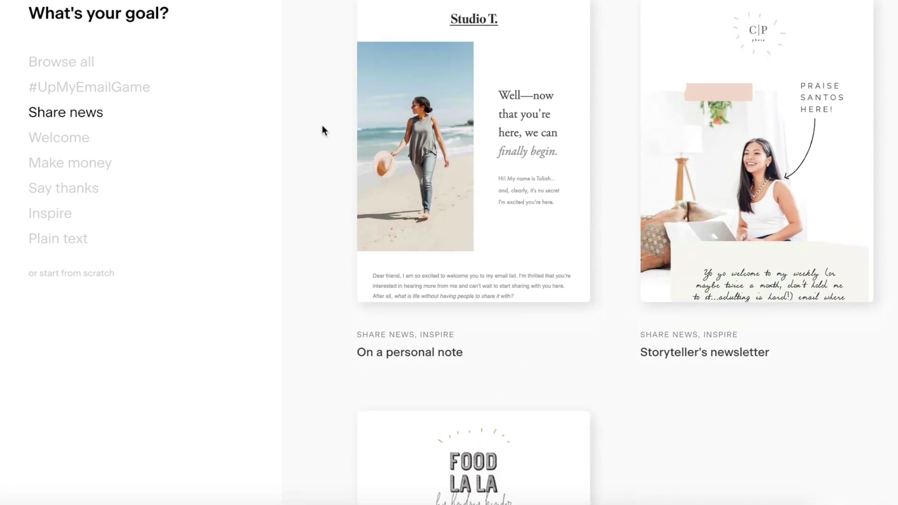
{"action": "scroll", "coordinate": [322, 126], "scroll_direction": "down", "scroll_amount": 10}
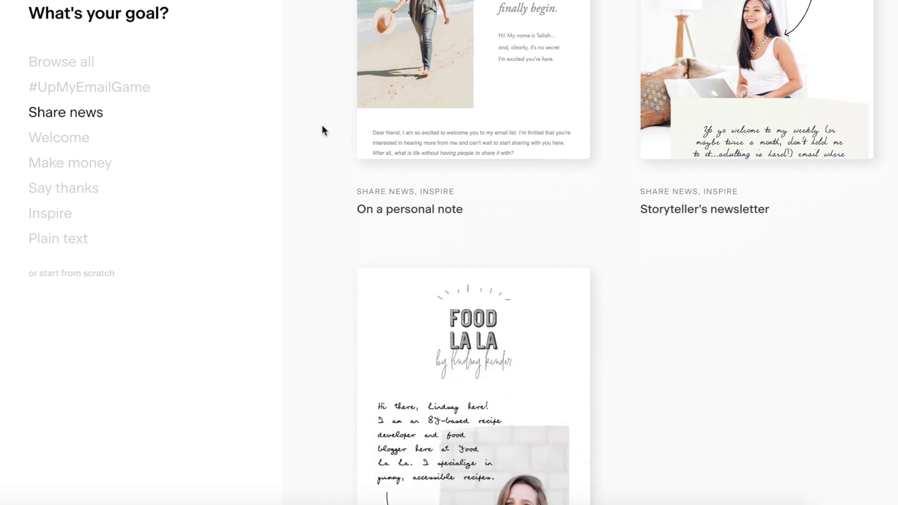
{"action": "scroll", "coordinate": [324, 131], "scroll_direction": "up", "scroll_amount": 6}
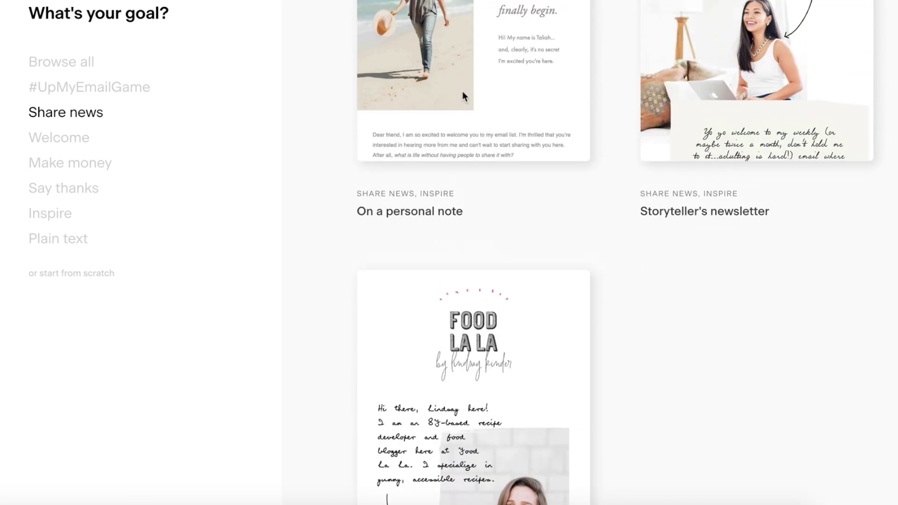
Customize the Storyteller's newsletter template and review its layout from the header to the footer, including an image placeholder's options.
{"action": "left_click", "coordinate": [753, 64]}
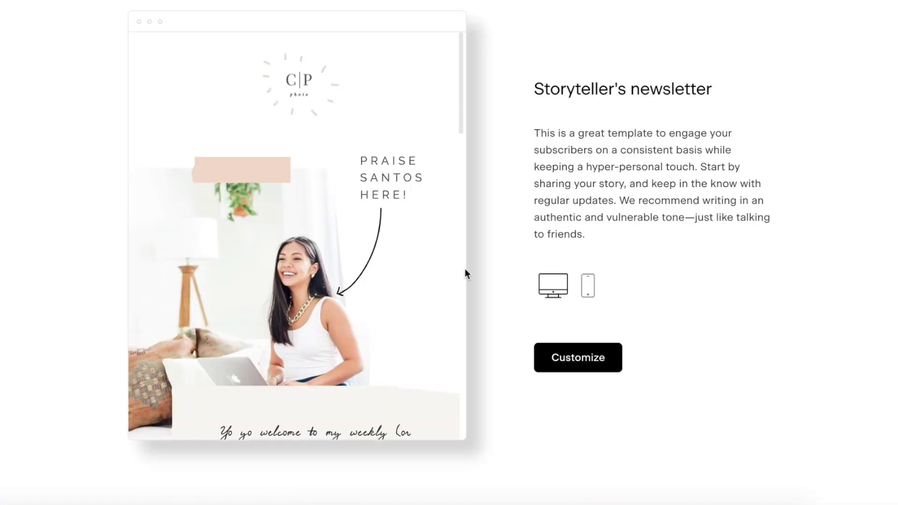
{"action": "left_click", "coordinate": [572, 361]}
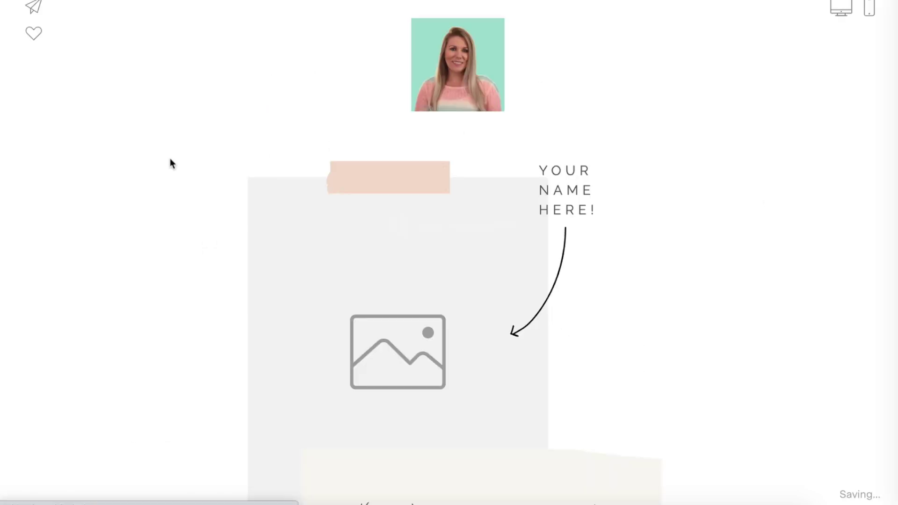
{"action": "scroll", "coordinate": [170, 162], "scroll_direction": "down", "scroll_amount": 4}
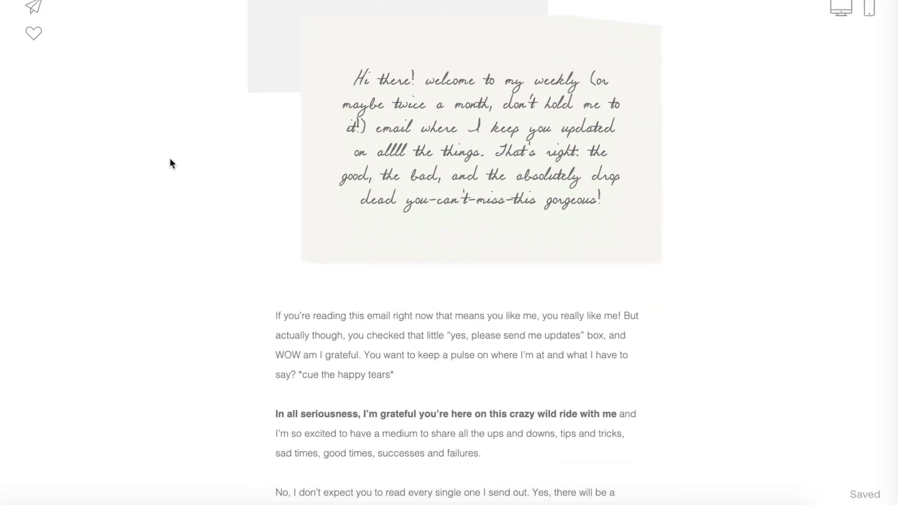
{"action": "scroll", "coordinate": [172, 163], "scroll_direction": "down", "scroll_amount": 1}
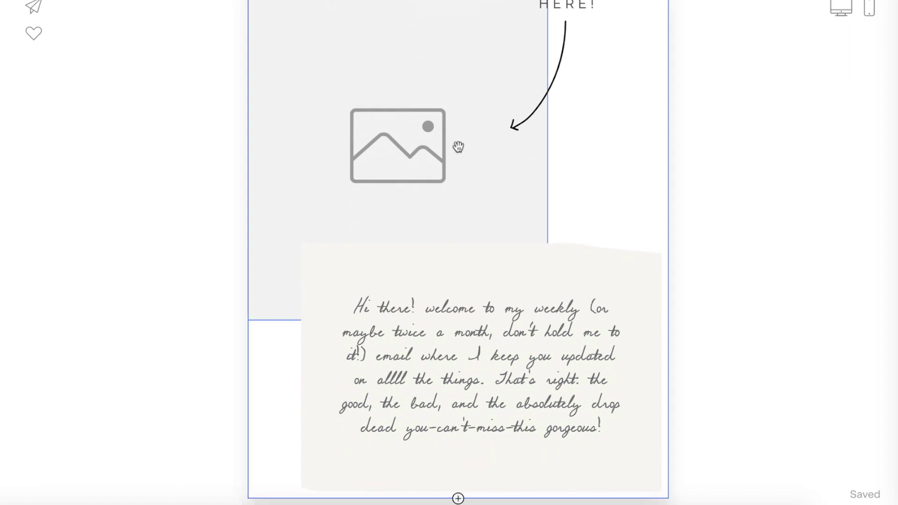
{"action": "scroll", "coordinate": [440, 136], "scroll_direction": "down", "scroll_amount": 18}
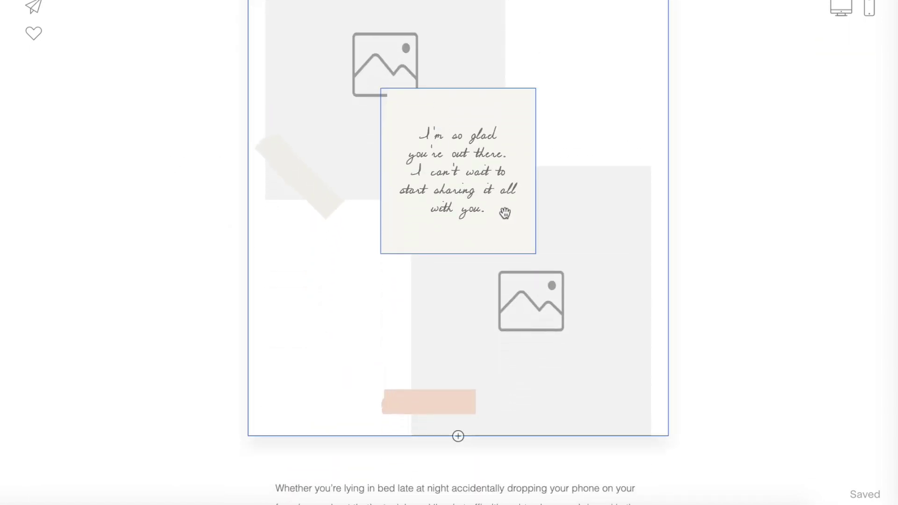
{"action": "left_click", "coordinate": [563, 296]}
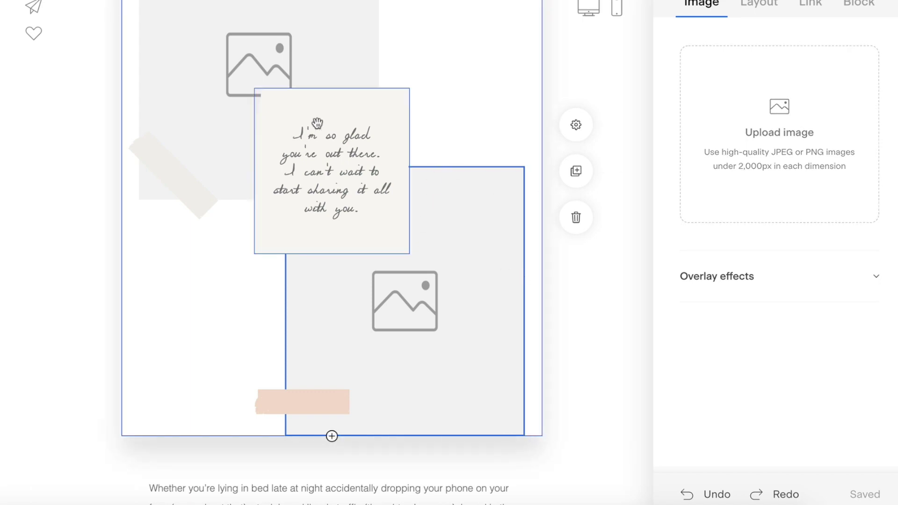
{"action": "scroll", "coordinate": [370, 242], "scroll_direction": "down", "scroll_amount": 10}
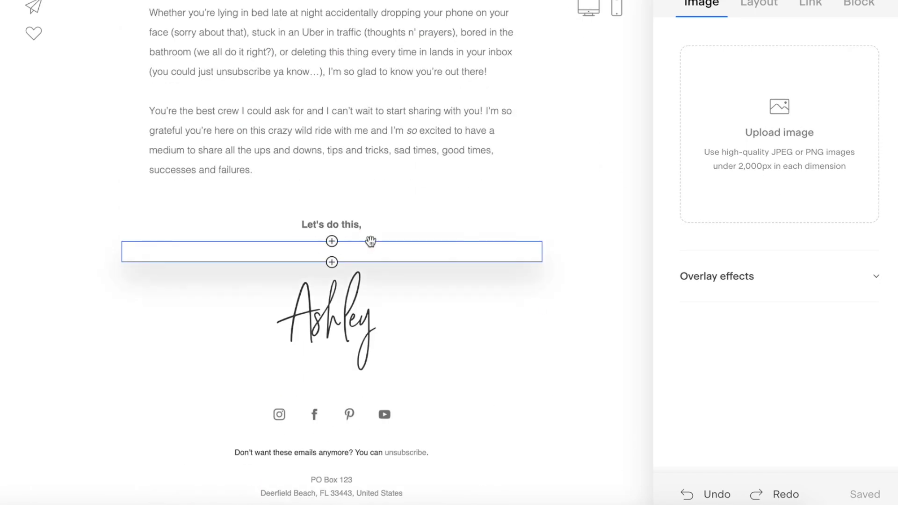
{"action": "scroll", "coordinate": [370, 241], "scroll_direction": "up", "scroll_amount": 20}
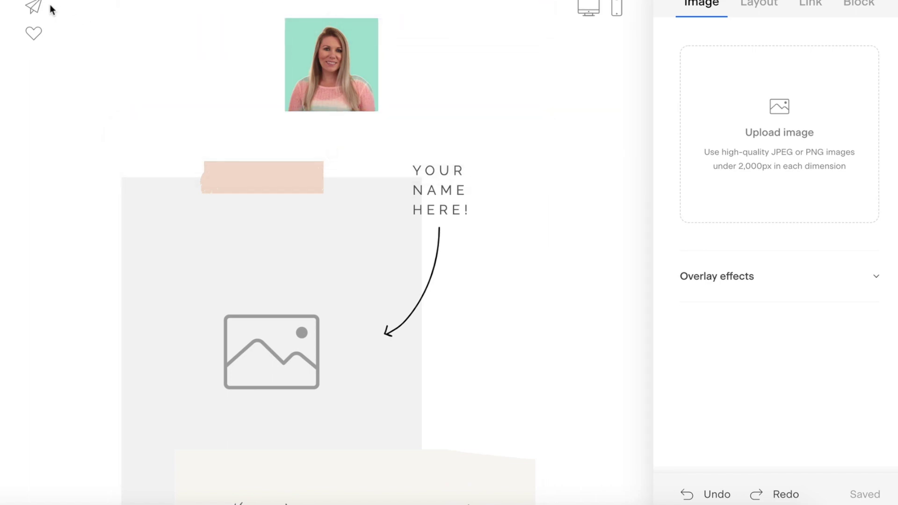
Examine the test email's sender, subject and recipients fields, then close the dialog without sending.
{"action": "left_click", "coordinate": [32, 7]}
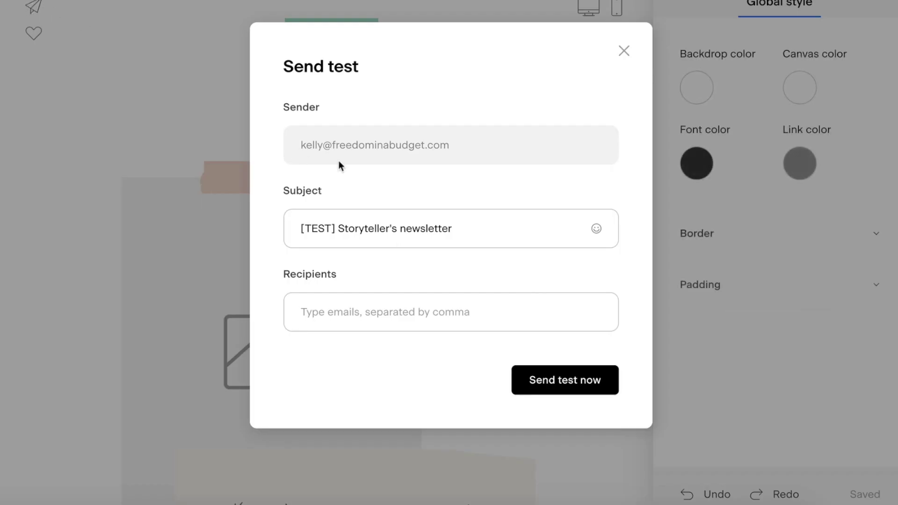
{"action": "left_click", "coordinate": [373, 311]}
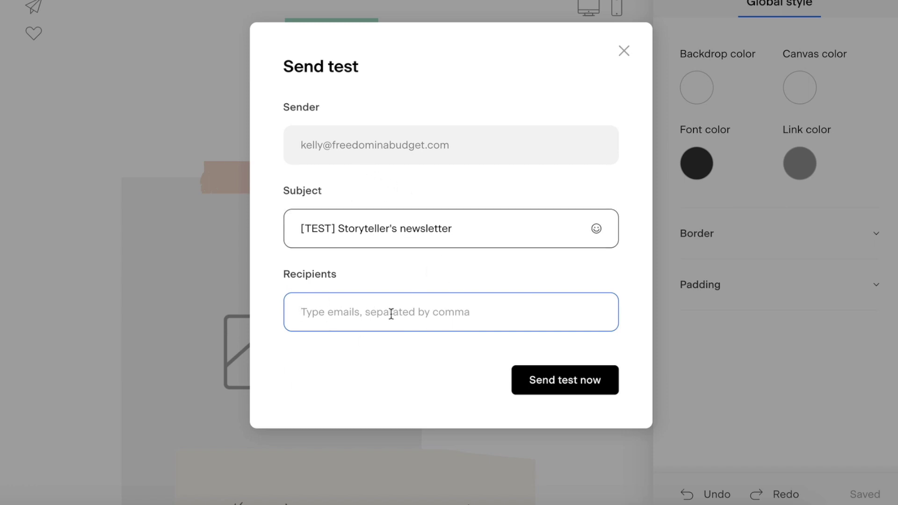
{"action": "left_click", "coordinate": [627, 53]}
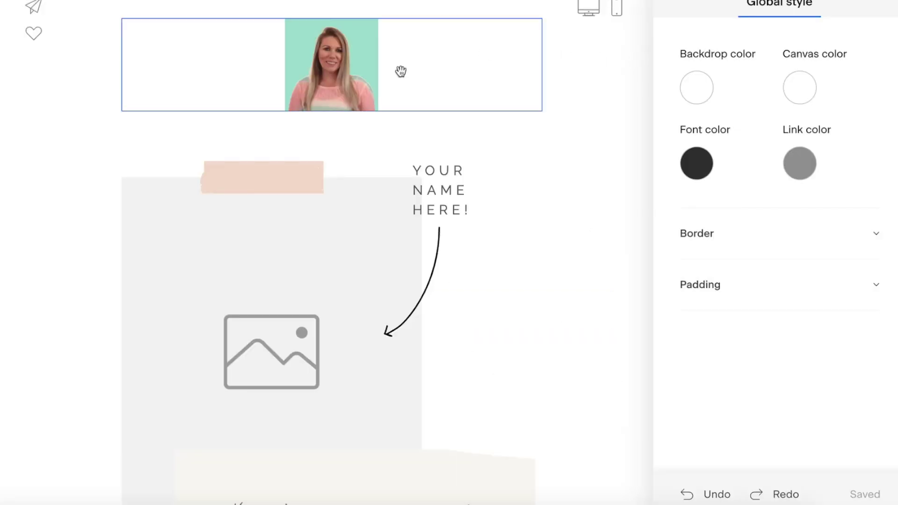
Preview the Storyteller's newsletter email in the desktop and mobile layouts.
{"action": "left_click", "coordinate": [590, 7]}
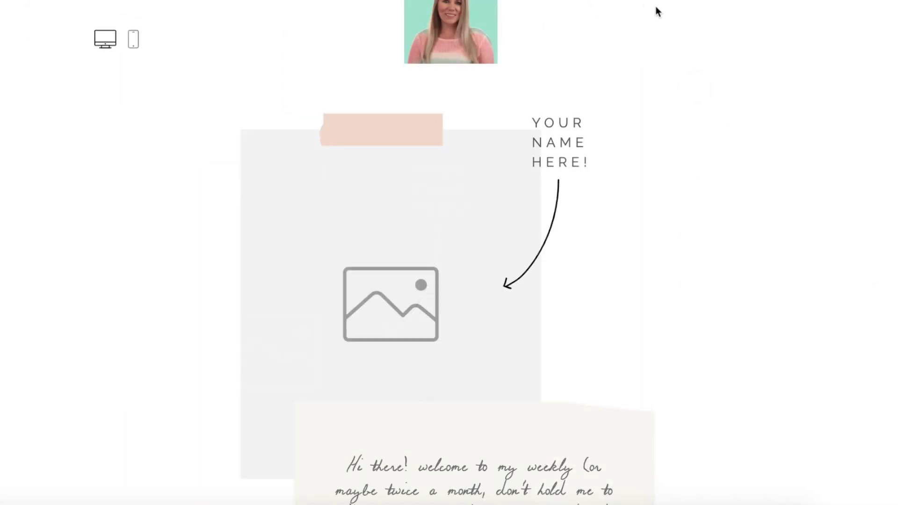
{"action": "scroll", "coordinate": [654, 6], "scroll_direction": "down", "scroll_amount": 8}
{"action": "scroll", "coordinate": [653, 6], "scroll_direction": "up", "scroll_amount": 8}
{"action": "left_click", "coordinate": [134, 39]}
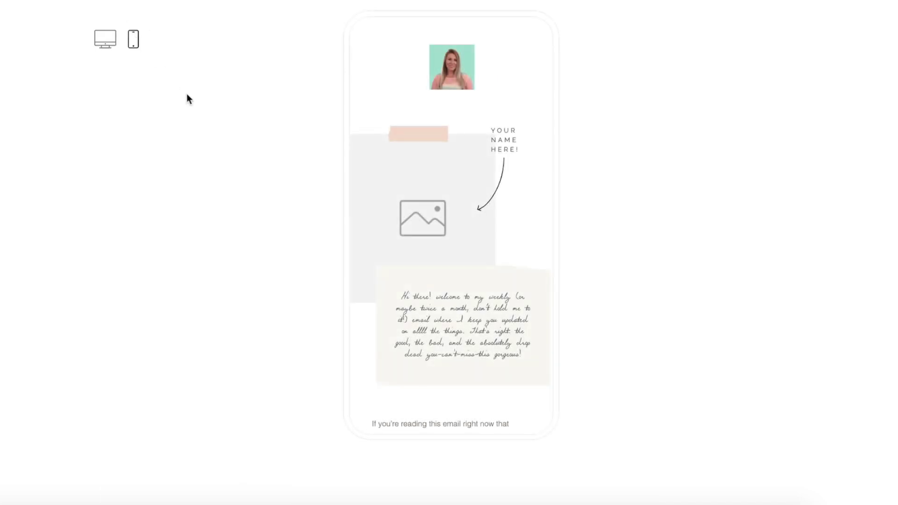
{"action": "scroll", "coordinate": [406, 164], "scroll_direction": "down", "scroll_amount": 15}
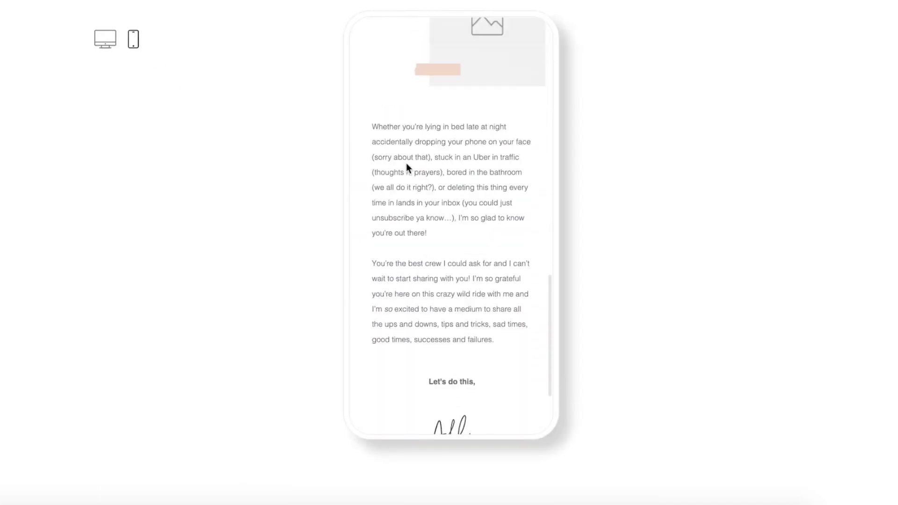
{"action": "scroll", "coordinate": [406, 165], "scroll_direction": "up", "scroll_amount": 5}
{"action": "scroll", "coordinate": [406, 167], "scroll_direction": "up", "scroll_amount": 3}
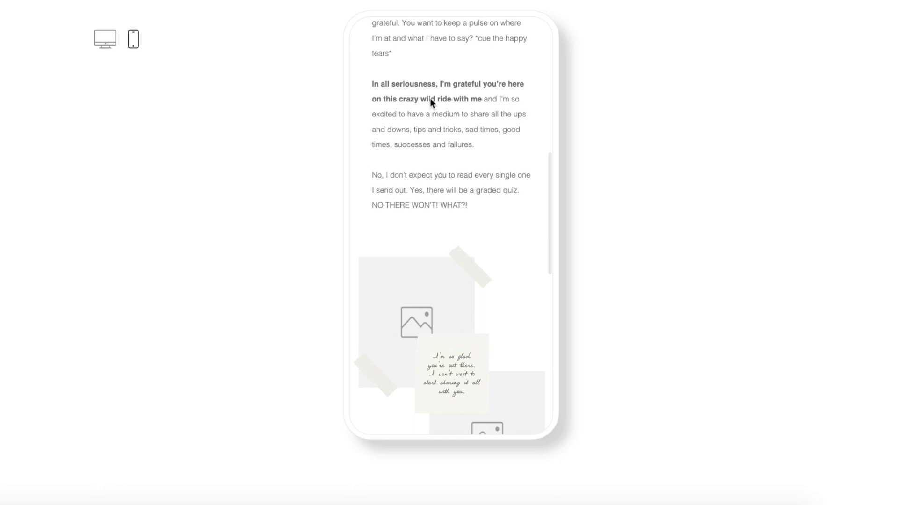
Switch the Storyteller's newsletter preview from mobile back to the desktop layout and return to the workflow.
{"action": "scroll", "coordinate": [395, 85], "scroll_direction": "up", "scroll_amount": 6}
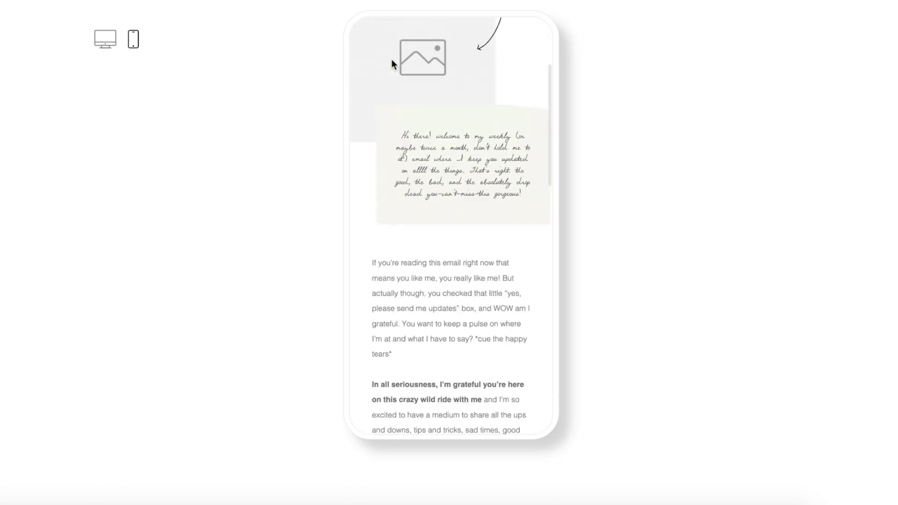
{"action": "scroll", "coordinate": [391, 59], "scroll_direction": "up", "scroll_amount": 4}
{"action": "left_click", "coordinate": [113, 41]}
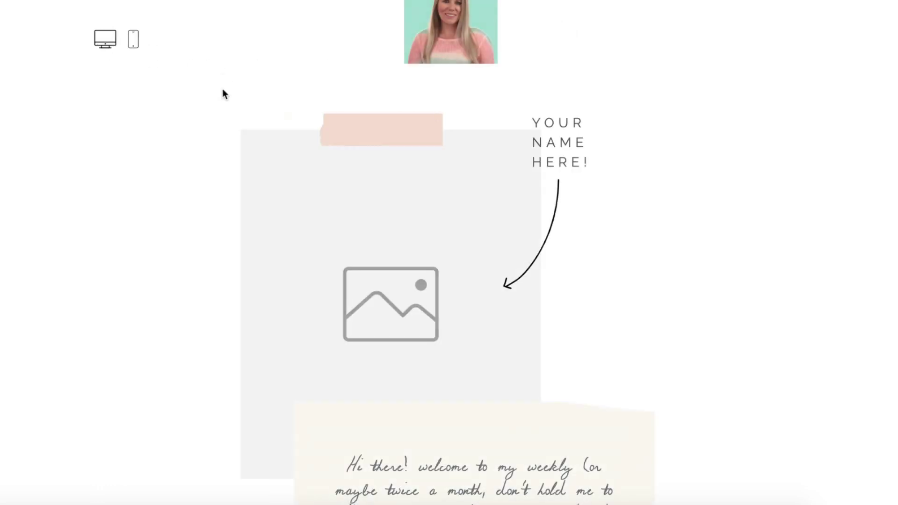
{"action": "left_click", "coordinate": [120, 2]}
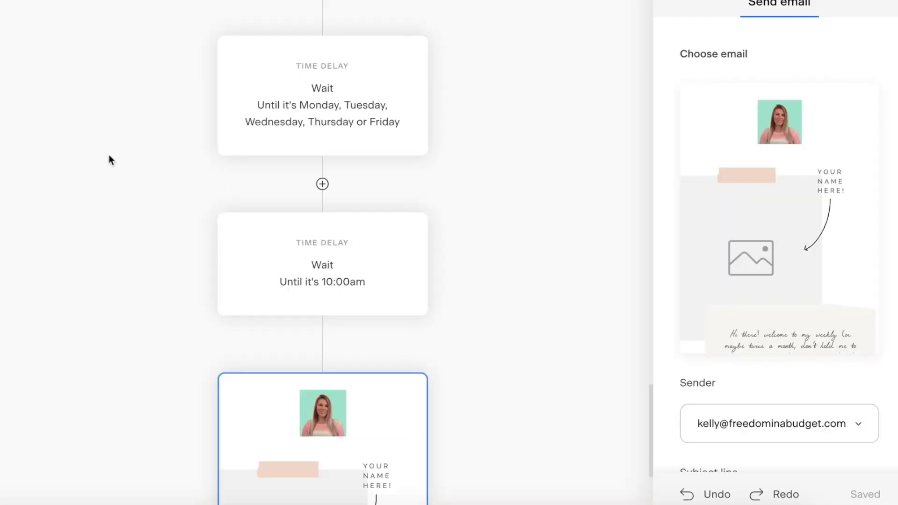
Review the beginning of the Test Funnel workflow, from the segment trigger and Share your news email to the first time delays.
{"action": "scroll", "coordinate": [95, 166], "scroll_direction": "up", "scroll_amount": 10}
{"action": "scroll", "coordinate": [95, 163], "scroll_direction": "up", "scroll_amount": 5}
{"action": "scroll", "coordinate": [95, 162], "scroll_direction": "down", "scroll_amount": 1}
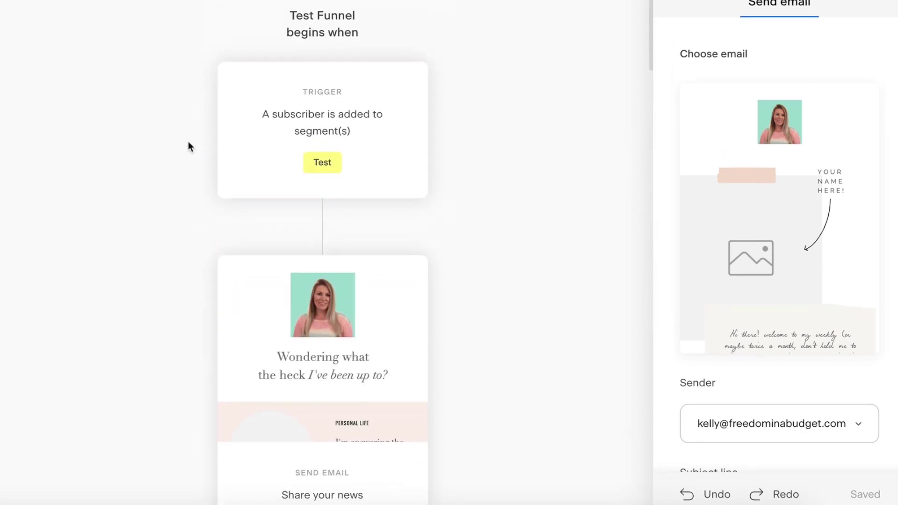
{"action": "scroll", "coordinate": [189, 144], "scroll_direction": "down", "scroll_amount": 5}
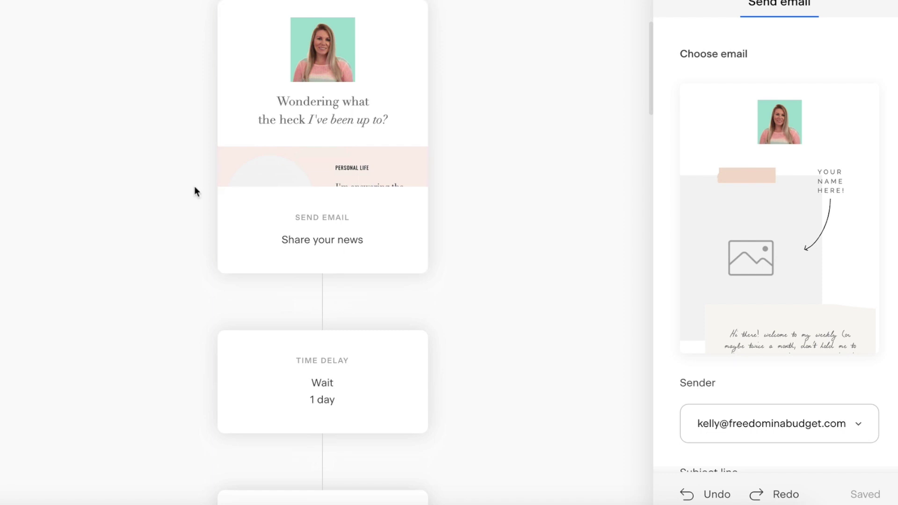
{"action": "scroll", "coordinate": [195, 187], "scroll_direction": "down", "scroll_amount": 7}
{"action": "scroll", "coordinate": [199, 215], "scroll_direction": "down", "scroll_amount": 3}
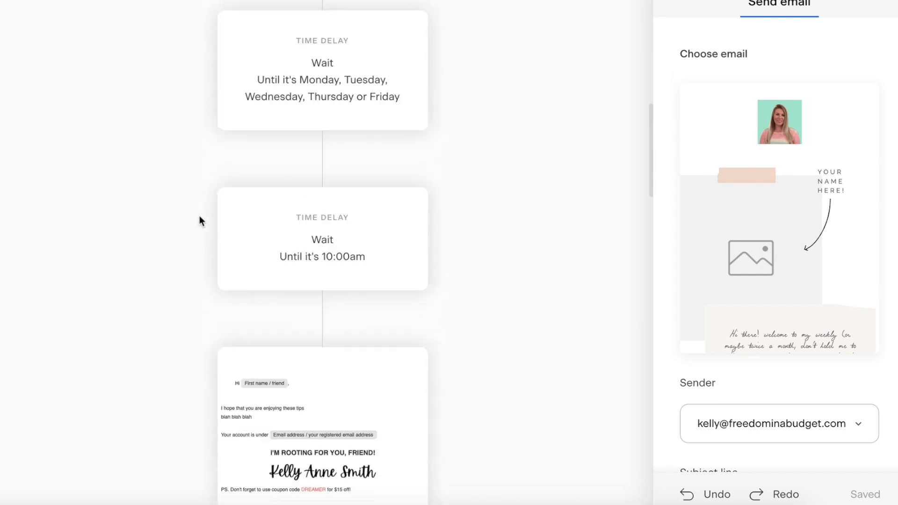
{"action": "scroll", "coordinate": [200, 215], "scroll_direction": "up", "scroll_amount": 15}
{"action": "scroll", "coordinate": [206, 159], "scroll_direction": "up", "scroll_amount": 1}
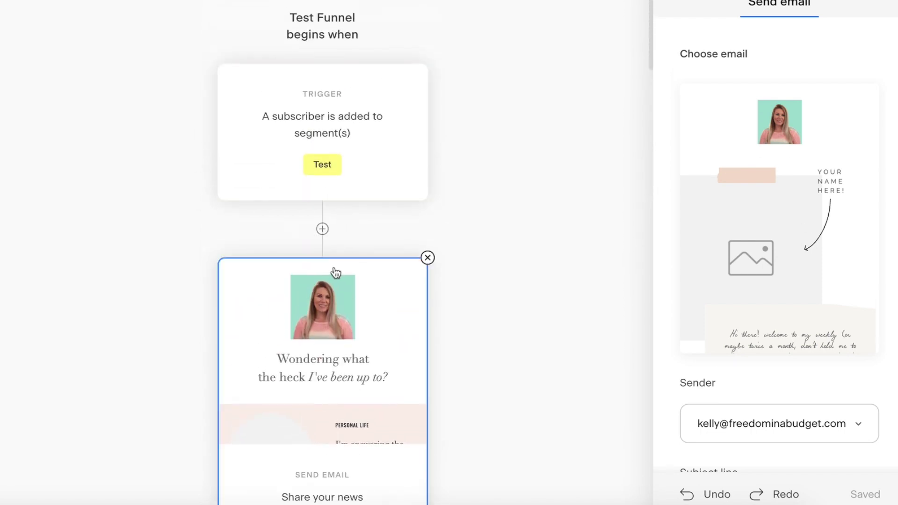
{"action": "mouse_move", "coordinate": [319, 240]}
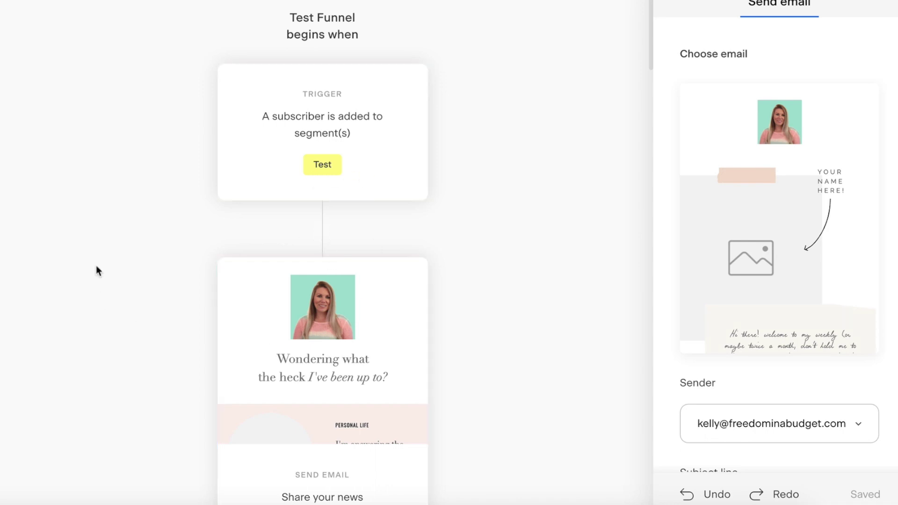
Check the order of emails and time delays through the whole workflow, ending at the Storyteller's newsletter email.
{"action": "scroll", "coordinate": [113, 253], "scroll_direction": "down", "scroll_amount": 6}
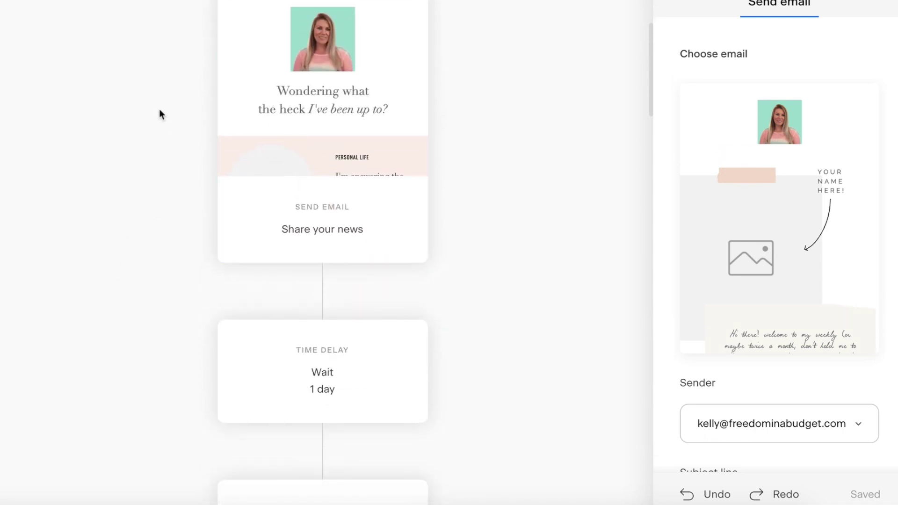
{"action": "scroll", "coordinate": [160, 111], "scroll_direction": "down", "scroll_amount": 1}
{"action": "scroll", "coordinate": [159, 114], "scroll_direction": "down", "scroll_amount": 10}
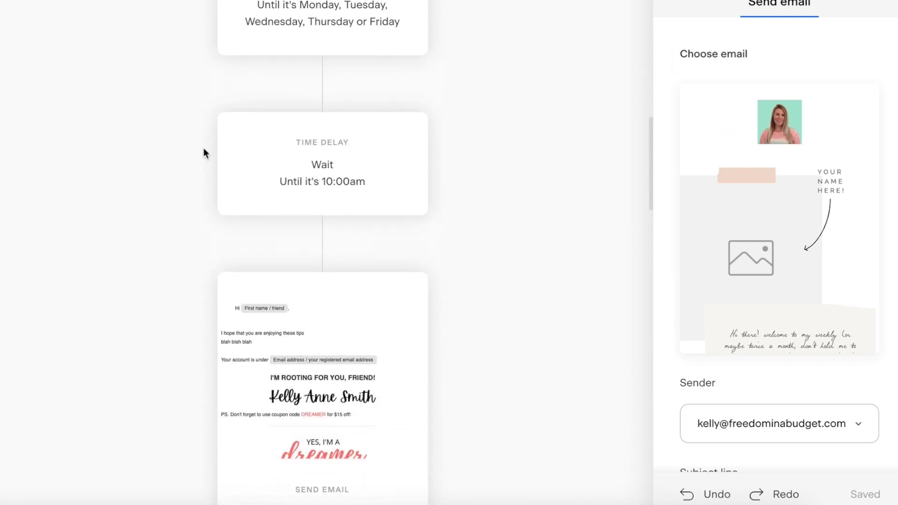
{"action": "scroll", "coordinate": [195, 218], "scroll_direction": "down", "scroll_amount": 7}
{"action": "scroll", "coordinate": [214, 141], "scroll_direction": "down", "scroll_amount": 14}
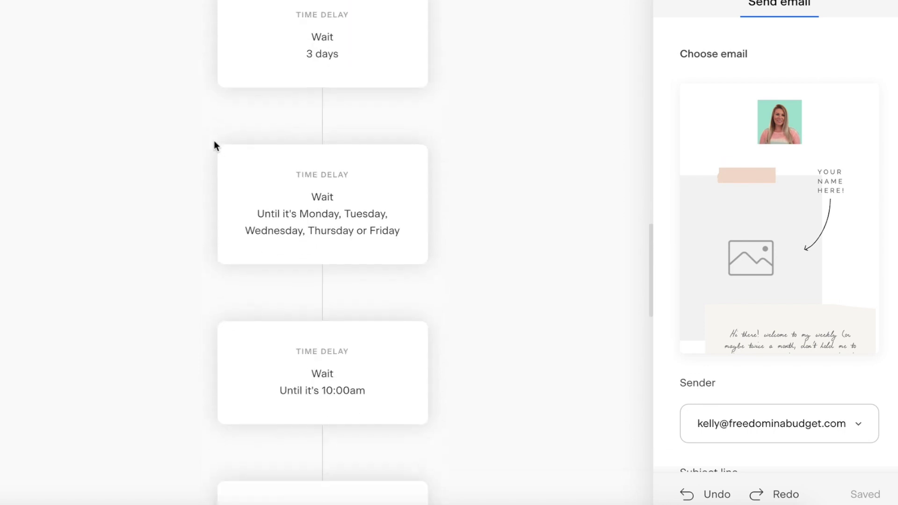
{"action": "scroll", "coordinate": [209, 218], "scroll_direction": "down", "scroll_amount": 14}
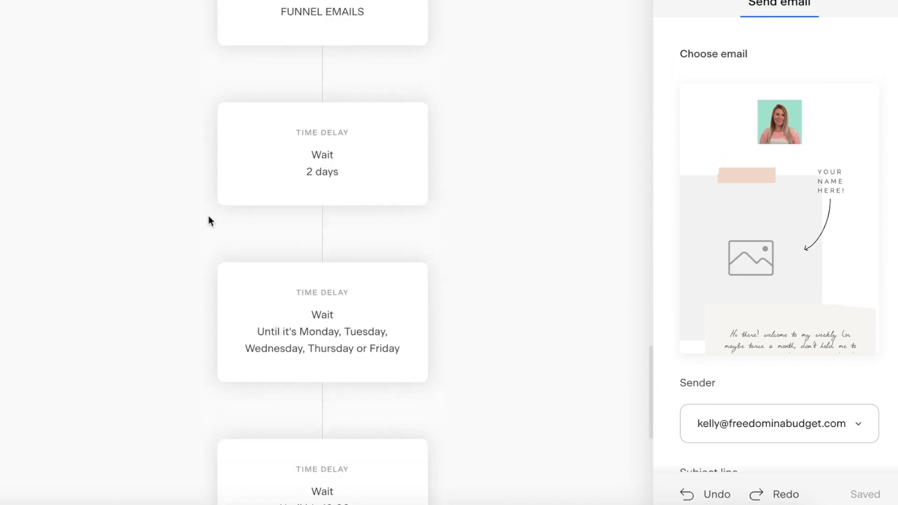
{"action": "scroll", "coordinate": [238, 391], "scroll_direction": "down", "scroll_amount": 3}
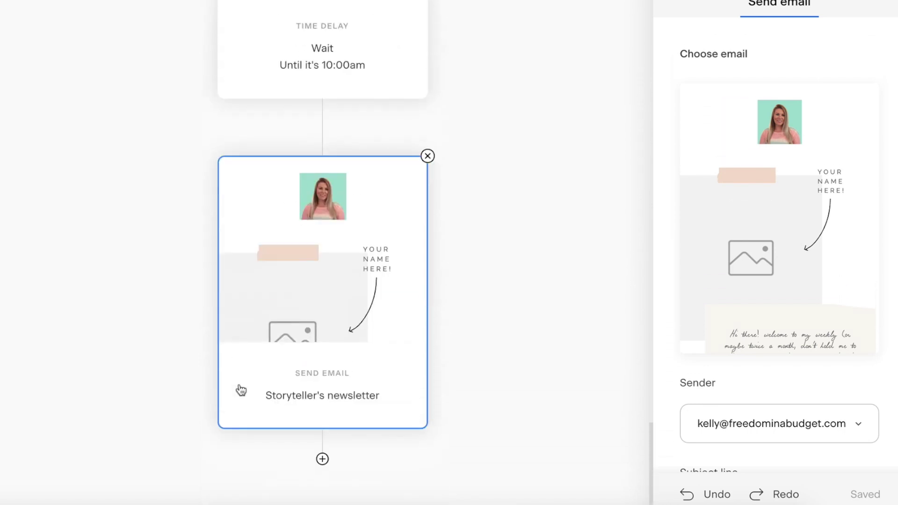
Publish the Test Funnel workflow.
{"action": "scroll", "coordinate": [238, 390], "scroll_direction": "up", "scroll_amount": 1}
{"action": "scroll", "coordinate": [239, 390], "scroll_direction": "down", "scroll_amount": 1}
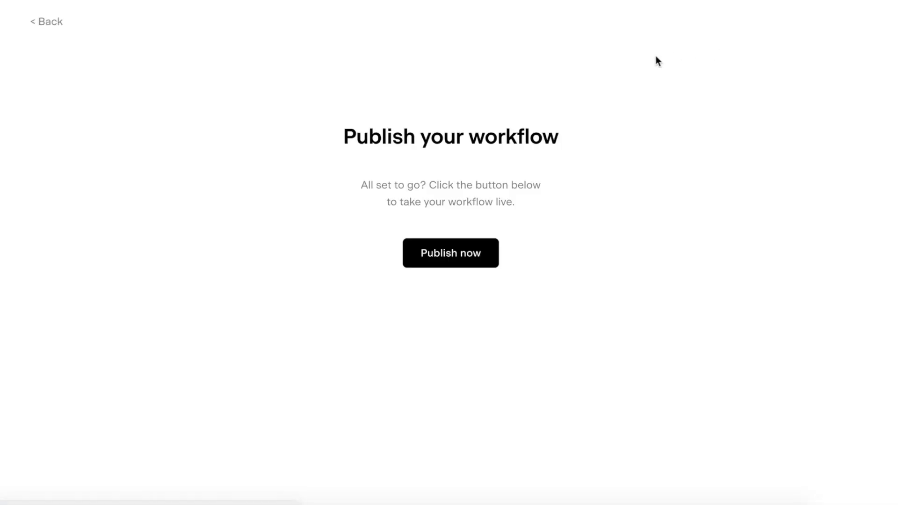
{"action": "left_click", "coordinate": [439, 264]}
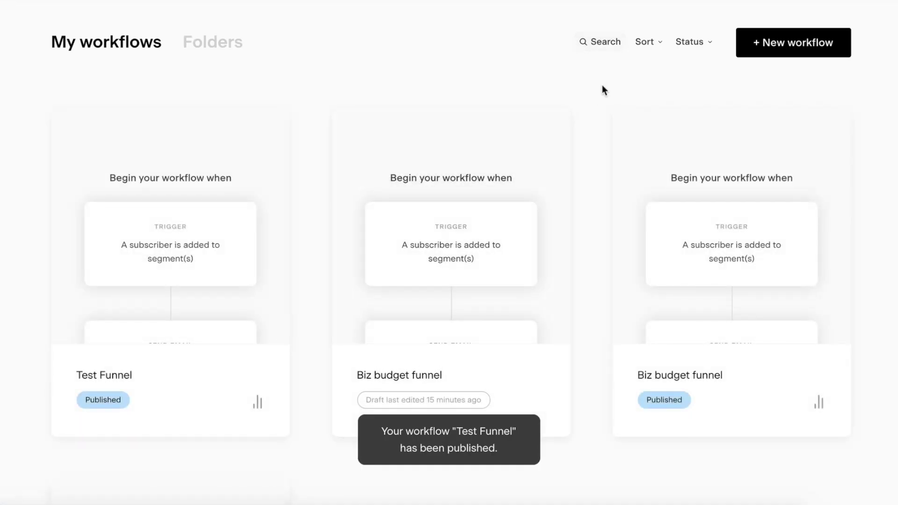
Open the detailed statistics of the published Test Funnel workflow.
{"action": "scroll", "coordinate": [603, 102], "scroll_direction": "down", "scroll_amount": 2}
{"action": "mouse_move", "coordinate": [184, 190]}
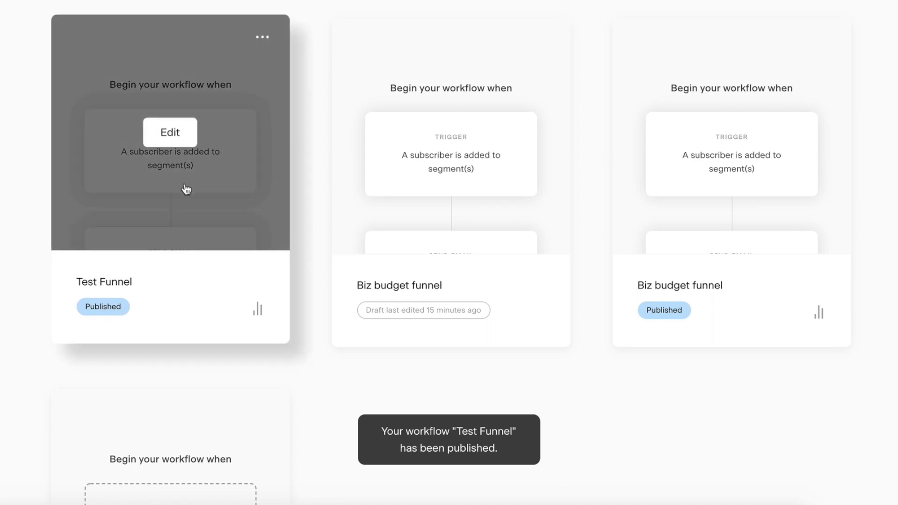
{"action": "left_click", "coordinate": [258, 311]}
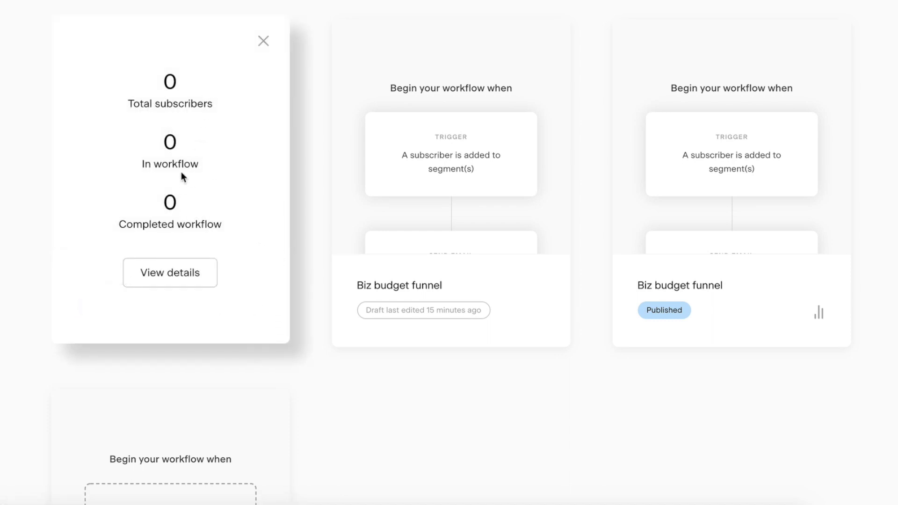
{"action": "left_click", "coordinate": [182, 266]}
Review the workflow's analytics overview, covering subscriber activity, engagement rates, opens by device, and bounces, unsubscribes and spam.
{"action": "scroll", "coordinate": [239, 117], "scroll_direction": "down", "scroll_amount": 4}
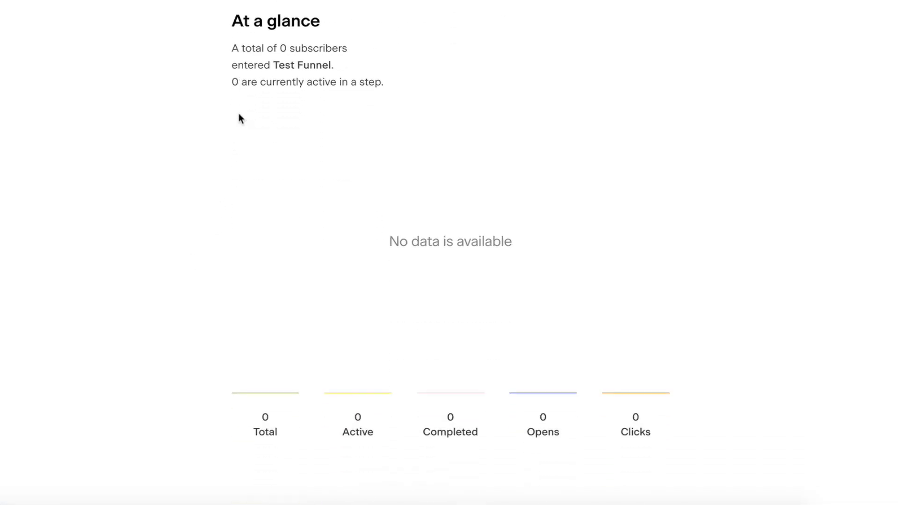
{"action": "scroll", "coordinate": [429, 84], "scroll_direction": "down", "scroll_amount": 5}
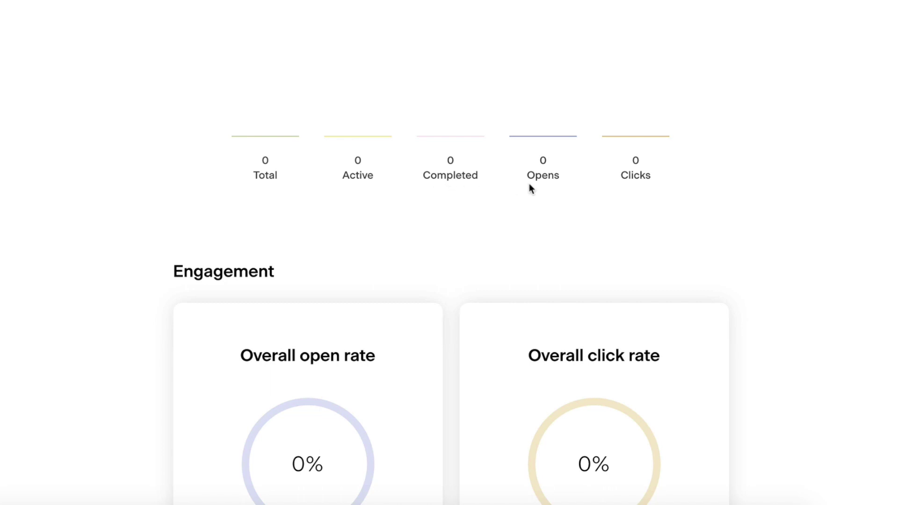
{"action": "scroll", "coordinate": [648, 181], "scroll_direction": "down", "scroll_amount": 8}
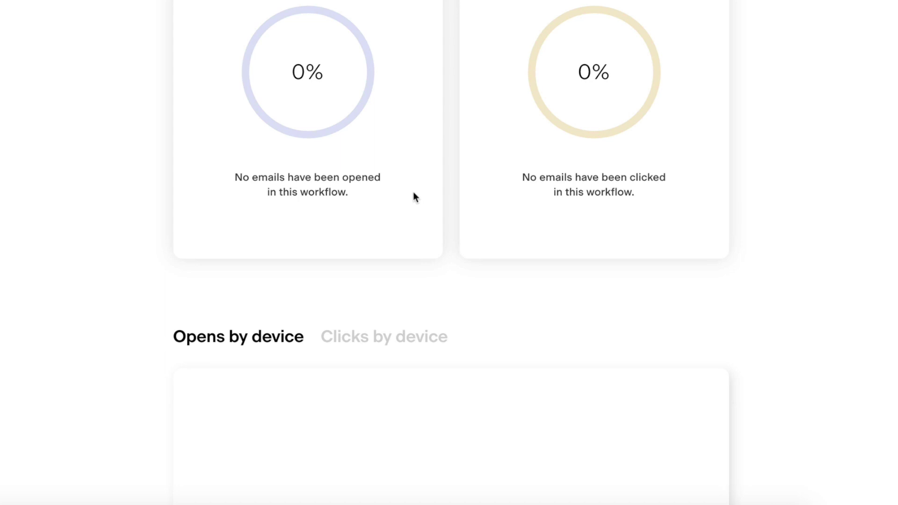
{"action": "scroll", "coordinate": [444, 139], "scroll_direction": "down", "scroll_amount": 6}
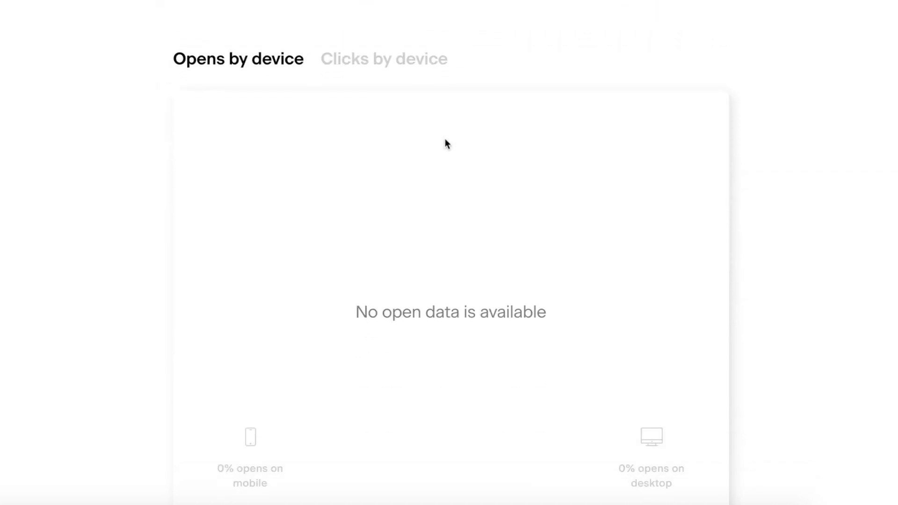
{"action": "scroll", "coordinate": [444, 139], "scroll_direction": "down", "scroll_amount": 7}
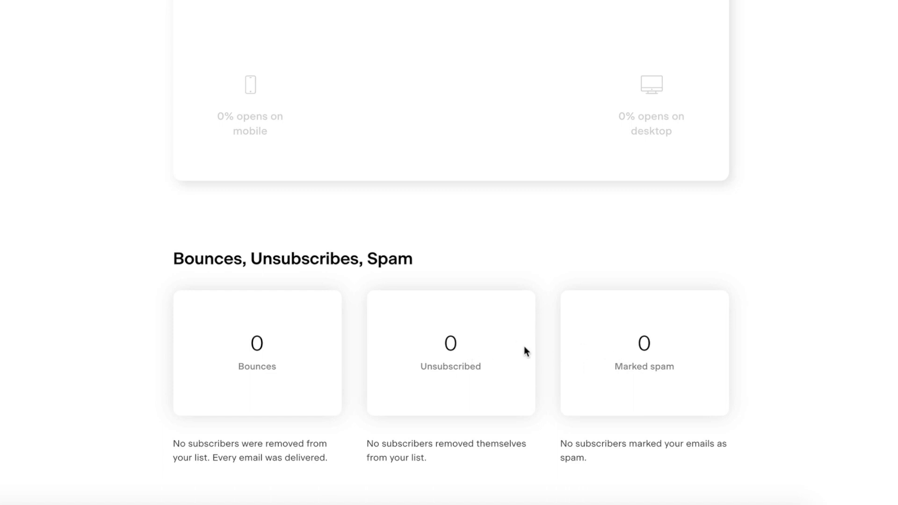
Examine the step-by-step Details view of the Test Funnel analytics, then return to the workflows list.
{"action": "scroll", "coordinate": [524, 347], "scroll_direction": "up", "scroll_amount": 20}
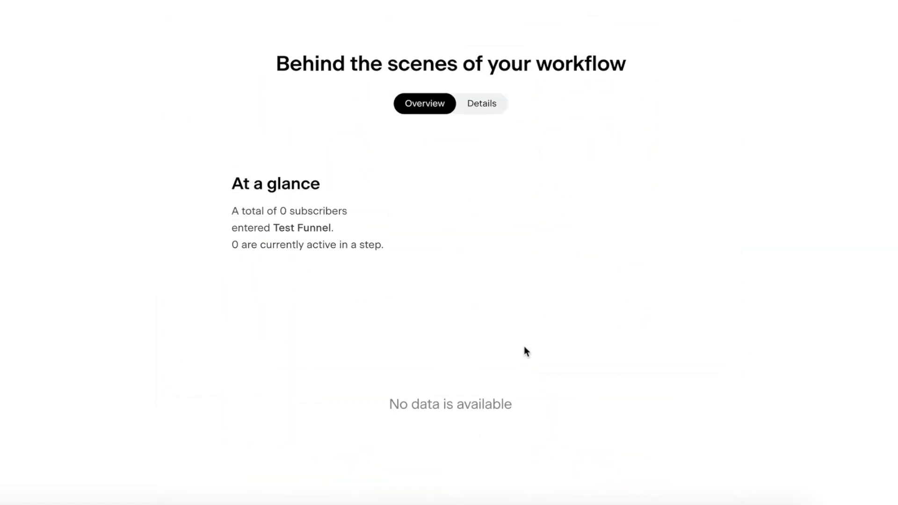
{"action": "left_click", "coordinate": [484, 104]}
{"action": "scroll", "coordinate": [657, 114], "scroll_direction": "down", "scroll_amount": 2}
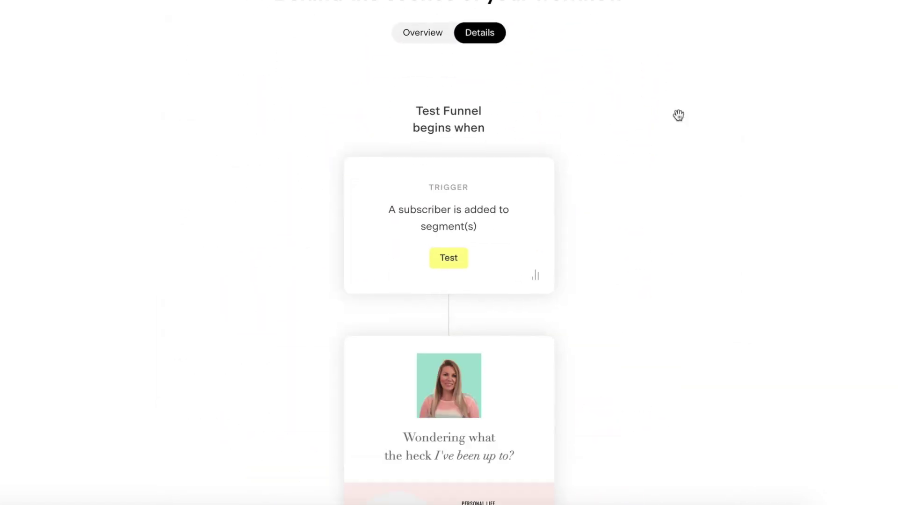
{"action": "scroll", "coordinate": [678, 115], "scroll_direction": "down", "scroll_amount": 3}
{"action": "scroll", "coordinate": [677, 115], "scroll_direction": "up", "scroll_amount": 5}
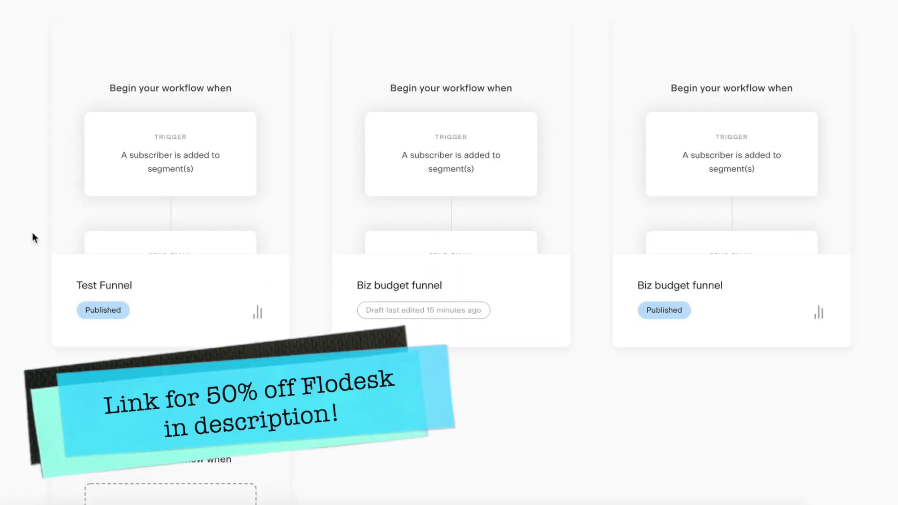
{"action": "scroll", "coordinate": [33, 232], "scroll_direction": "up", "scroll_amount": 3}
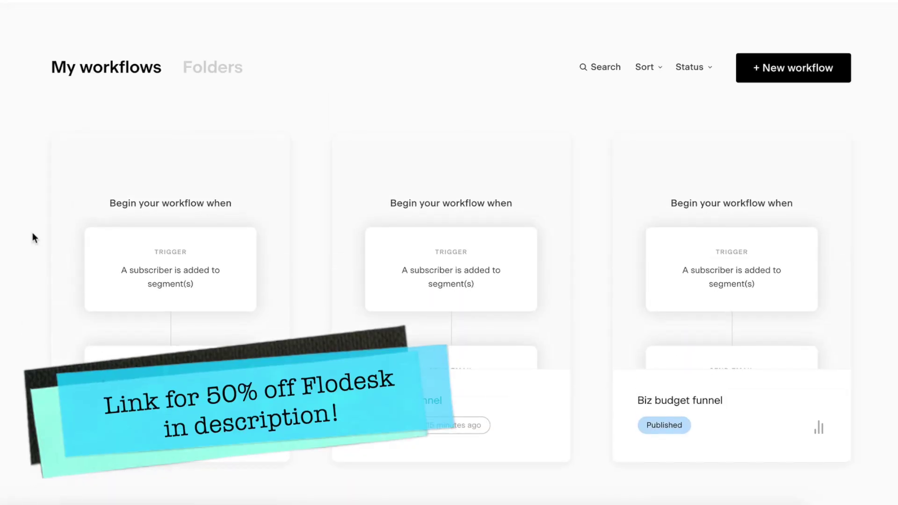
{"action": "scroll", "coordinate": [33, 231], "scroll_direction": "down", "scroll_amount": 1}
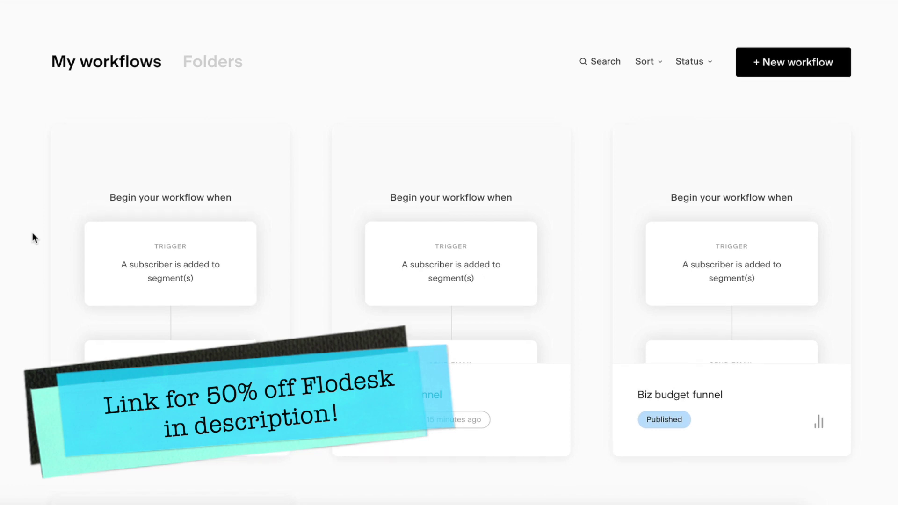
{"action": "scroll", "coordinate": [32, 232], "scroll_direction": "up", "scroll_amount": 1}
{"action": "scroll", "coordinate": [33, 233], "scroll_direction": "down", "scroll_amount": 1}
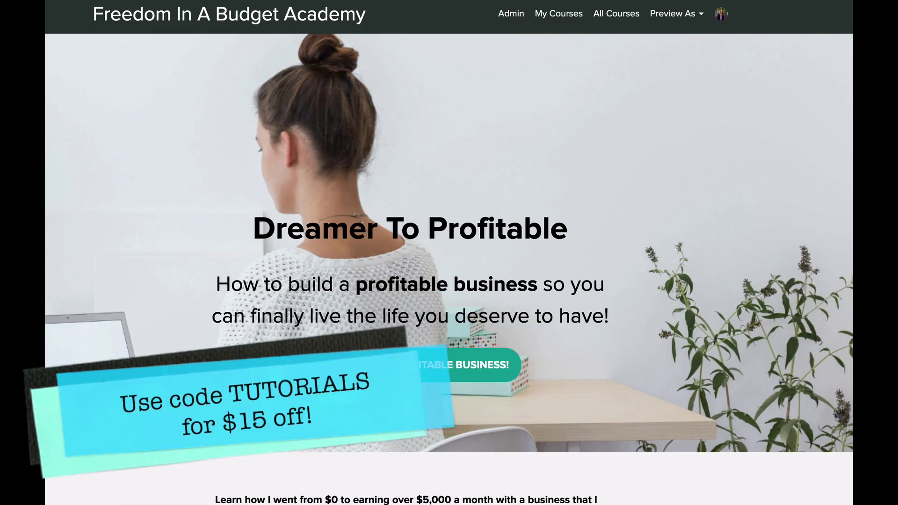
Look through the Dreamer To Profitable course page on the Freedom In A Budget Academy site, including pricing, curriculum and frequently asked questions.
{"action": "scroll", "coordinate": [449, 270], "scroll_direction": "down", "scroll_amount": 10}
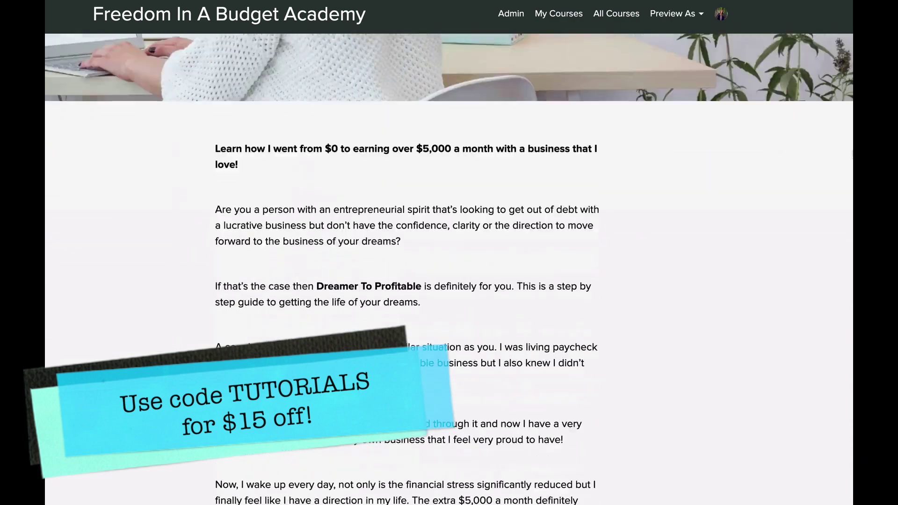
{"action": "scroll", "coordinate": [449, 257], "scroll_direction": "down", "scroll_amount": 9}
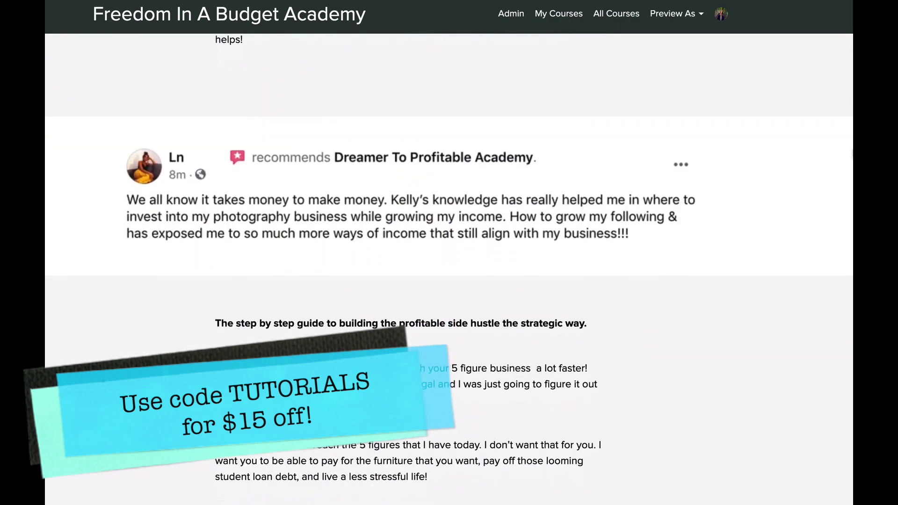
{"action": "scroll", "coordinate": [449, 257], "scroll_direction": "down", "scroll_amount": 9}
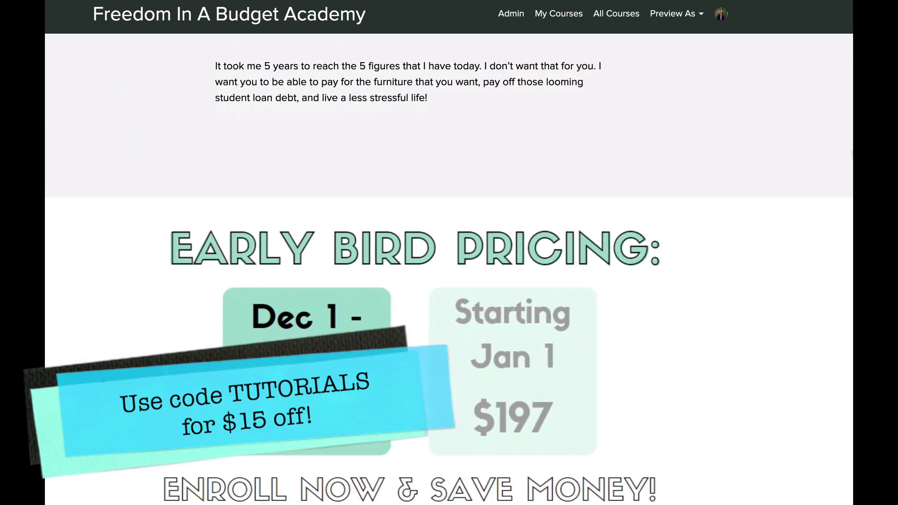
{"action": "scroll", "coordinate": [449, 257], "scroll_direction": "down", "scroll_amount": 5}
{"action": "scroll", "coordinate": [449, 257], "scroll_direction": "down", "scroll_amount": 8}
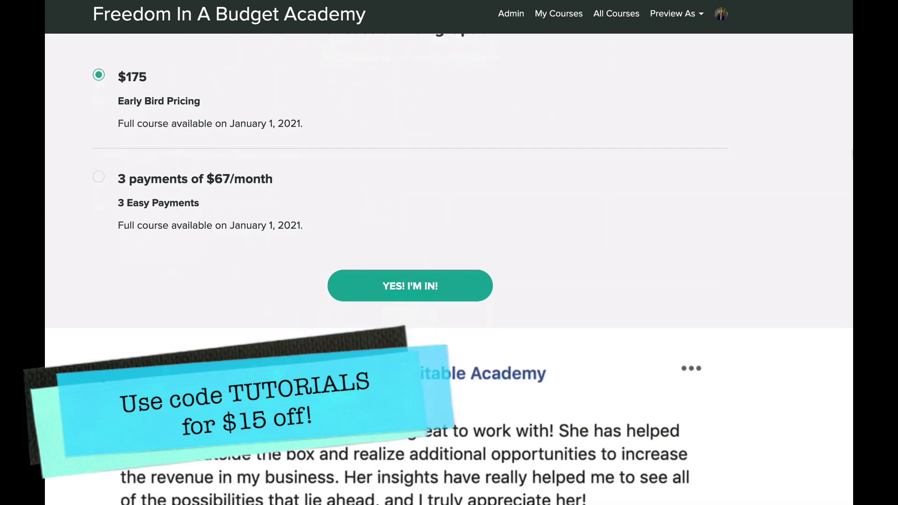
{"action": "scroll", "coordinate": [449, 258], "scroll_direction": "down", "scroll_amount": 8}
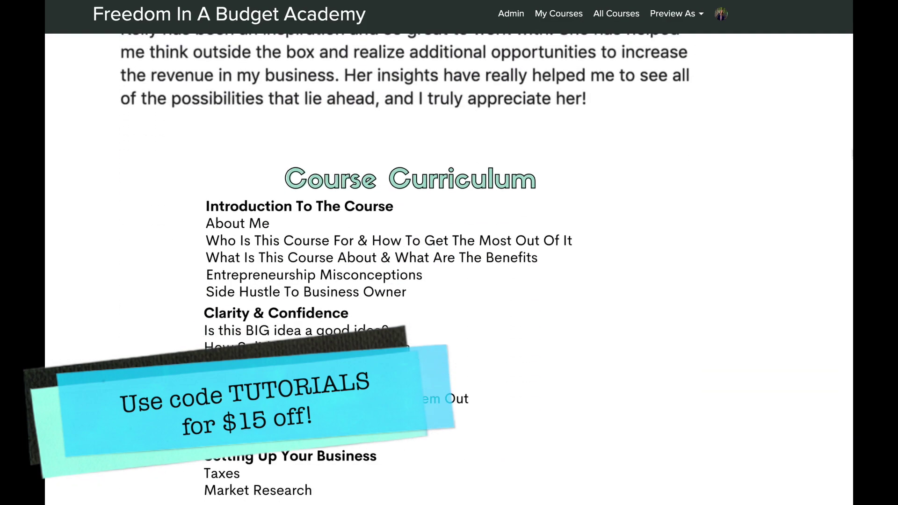
{"action": "scroll", "coordinate": [449, 257], "scroll_direction": "down", "scroll_amount": 14}
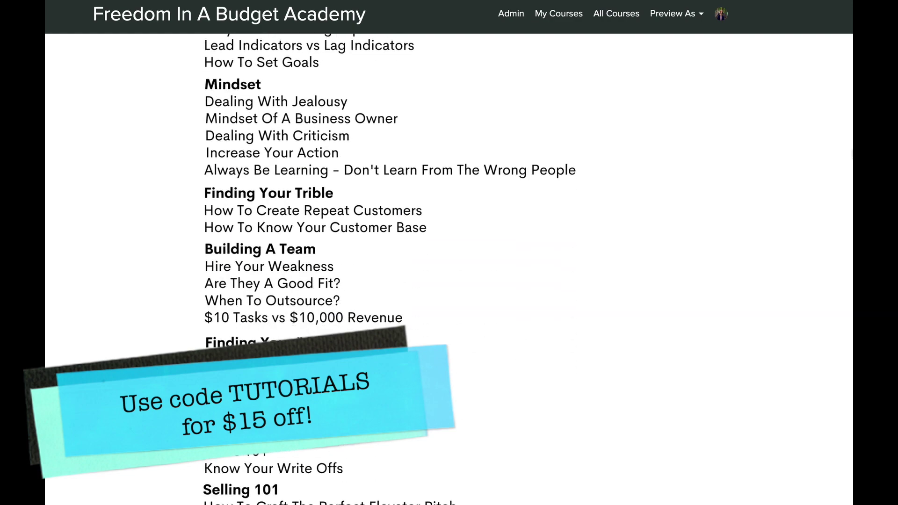
{"action": "scroll", "coordinate": [449, 257], "scroll_direction": "down", "scroll_amount": 12}
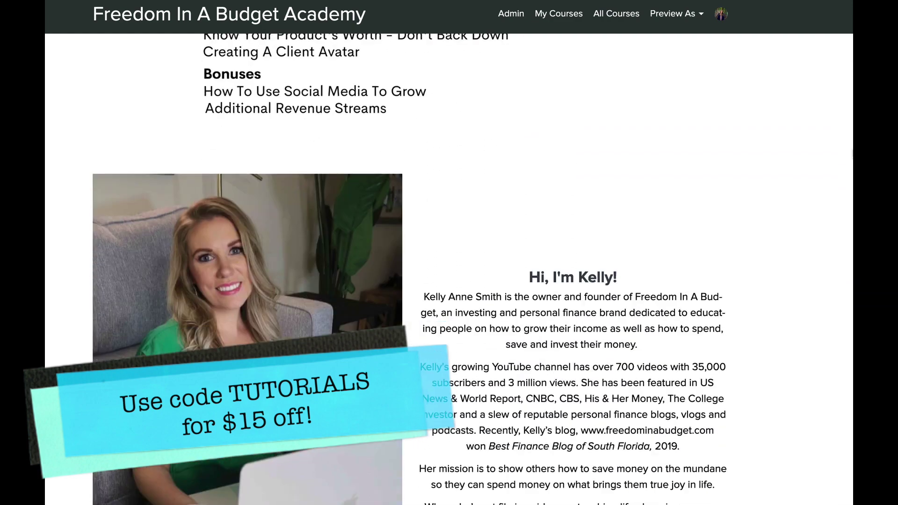
{"action": "scroll", "coordinate": [449, 257], "scroll_direction": "down", "scroll_amount": 12}
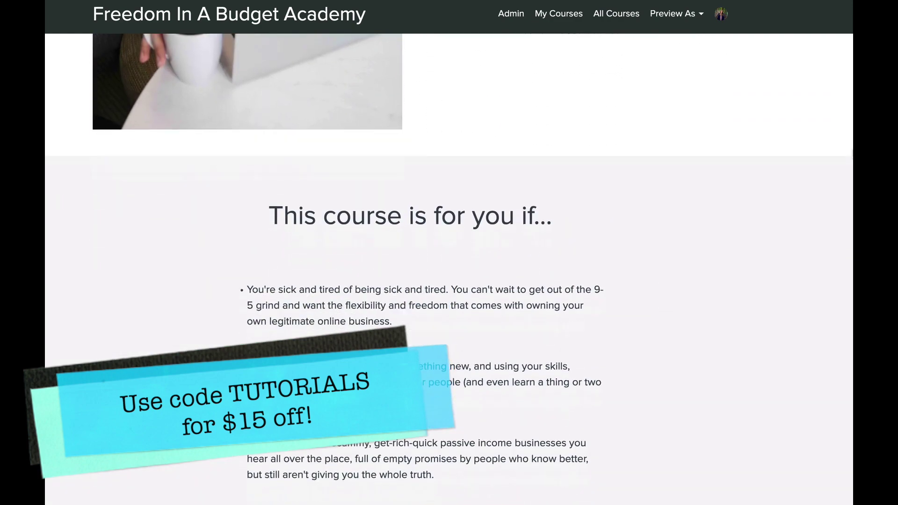
{"action": "scroll", "coordinate": [449, 257], "scroll_direction": "down", "scroll_amount": 13}
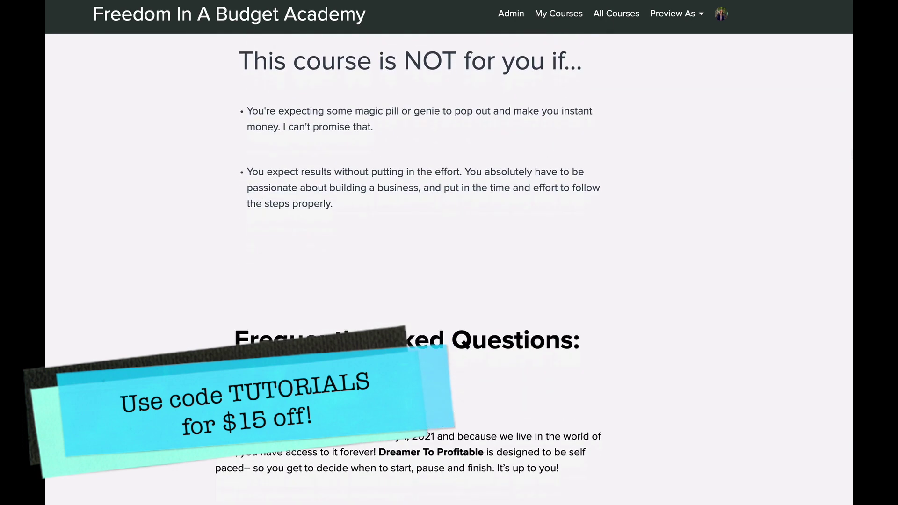
{"action": "scroll", "coordinate": [449, 257], "scroll_direction": "down", "scroll_amount": 7}
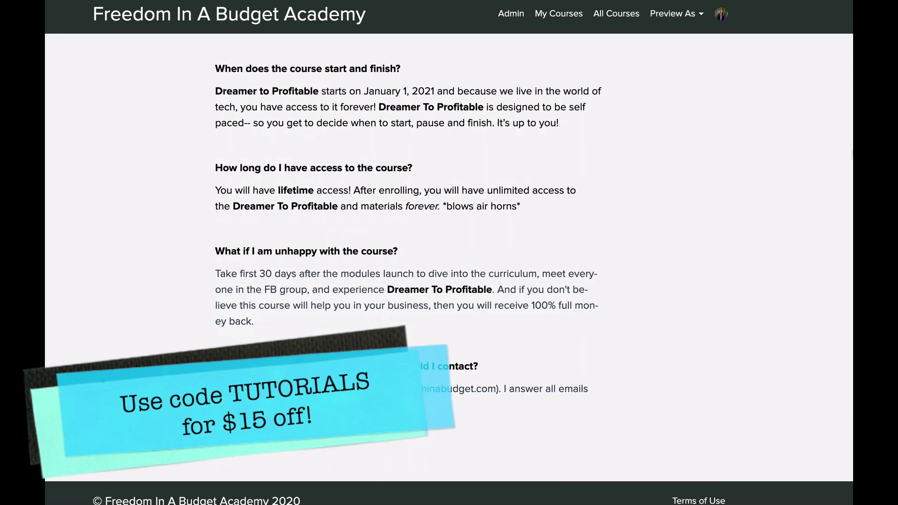